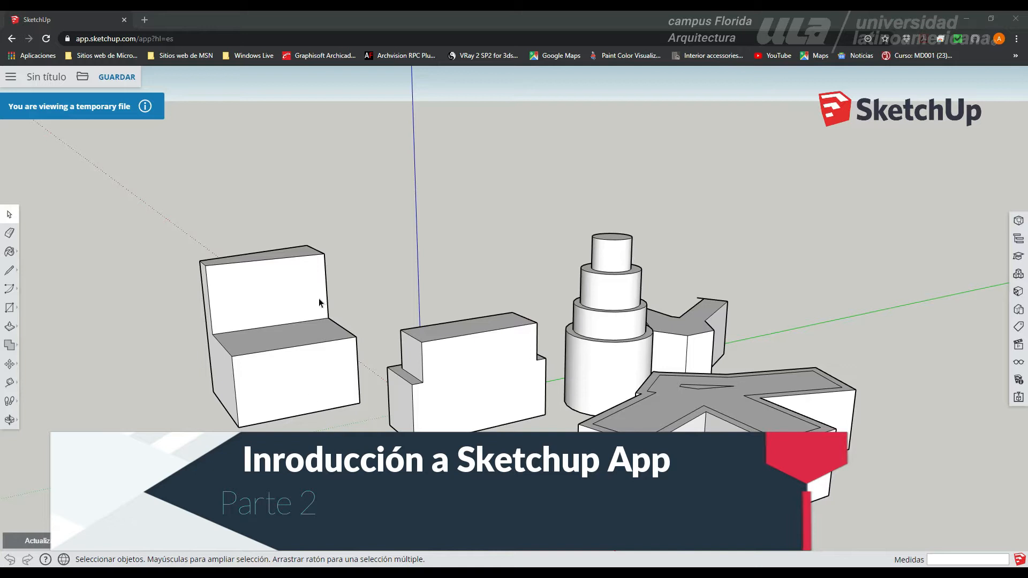
Try deforming the tall stepped block by moving its bottom side edge upward with the Move tool.
{"action": "mouse_move", "coordinate": [230, 363]}
{"action": "middle_mouse_down"}
{"action": "mouse_move", "coordinate": [234, 408]}
{"action": "mouse_move", "coordinate": [195, 376]}
{"action": "mouse_move", "coordinate": [222, 354]}
{"action": "middle_mouse_up"}
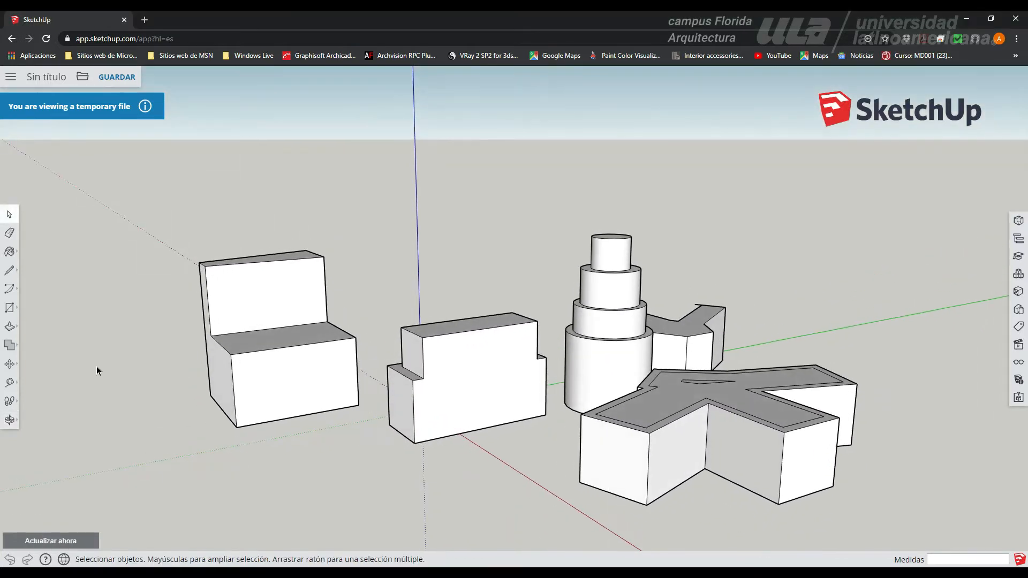
{"action": "left_click", "coordinate": [8, 366]}
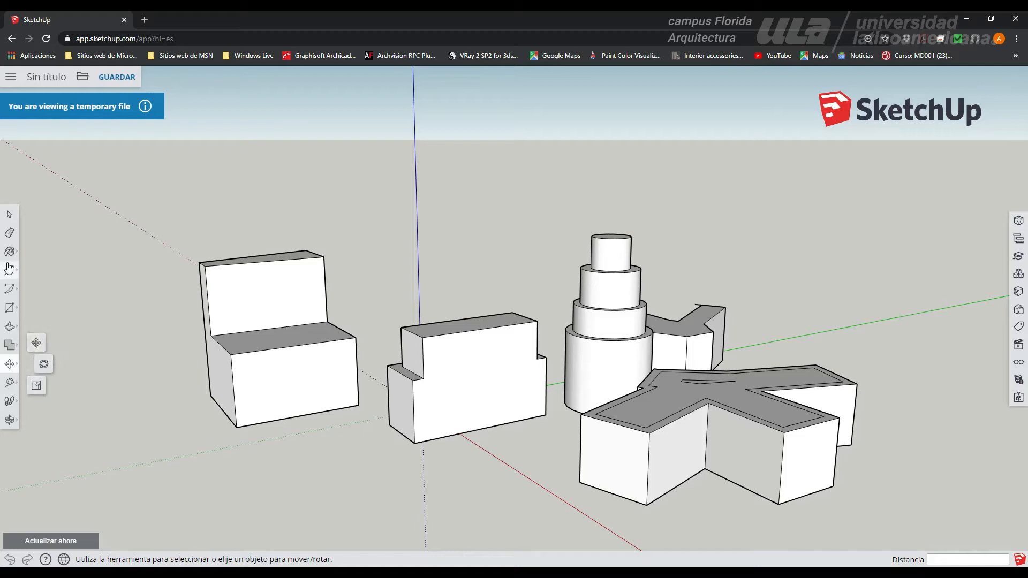
{"action": "left_click", "coordinate": [9, 216]}
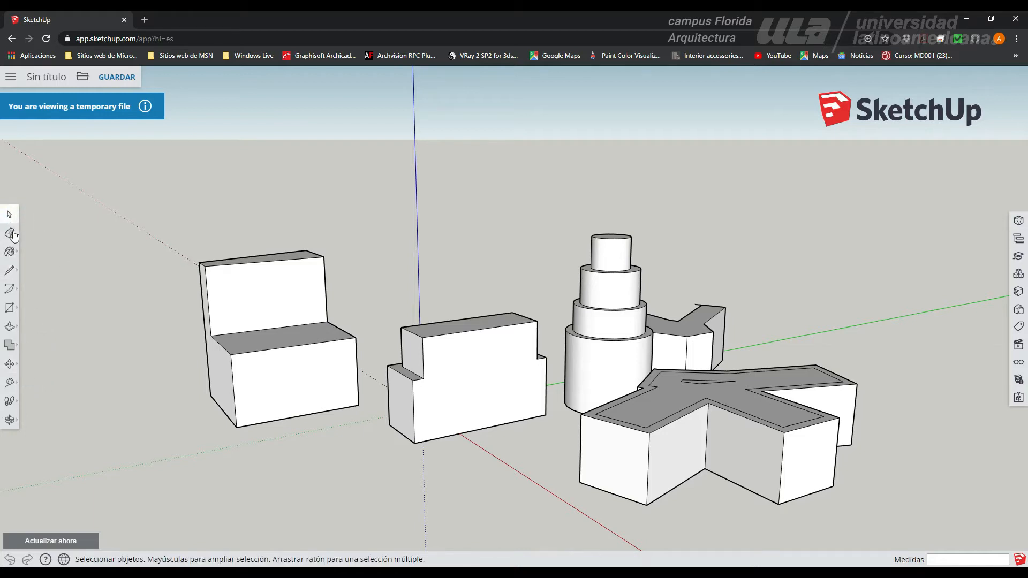
{"action": "left_click", "coordinate": [10, 365]}
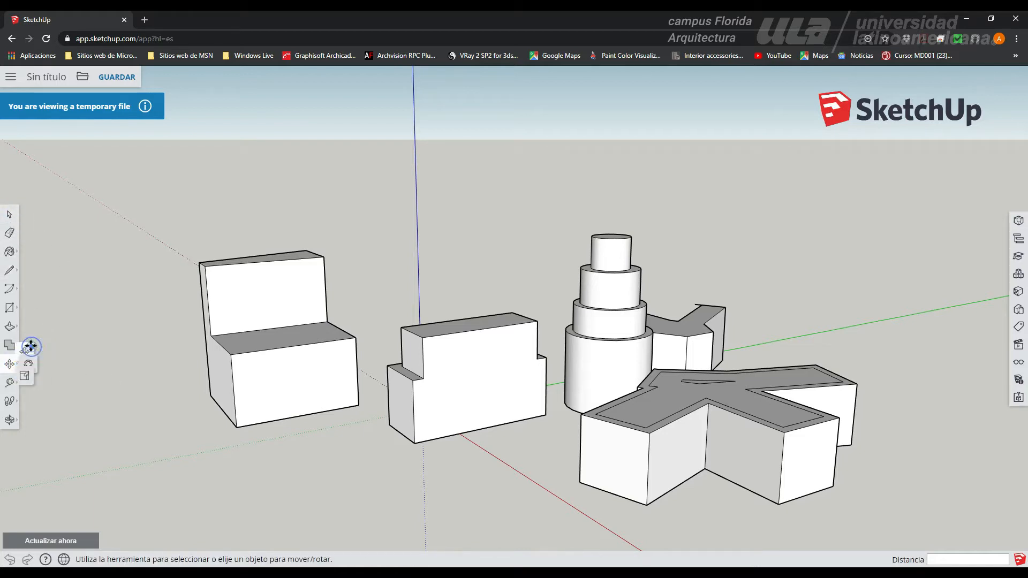
{"action": "middle_click_drag", "start_coordinate": [160, 380], "coordinate": [168, 429]}
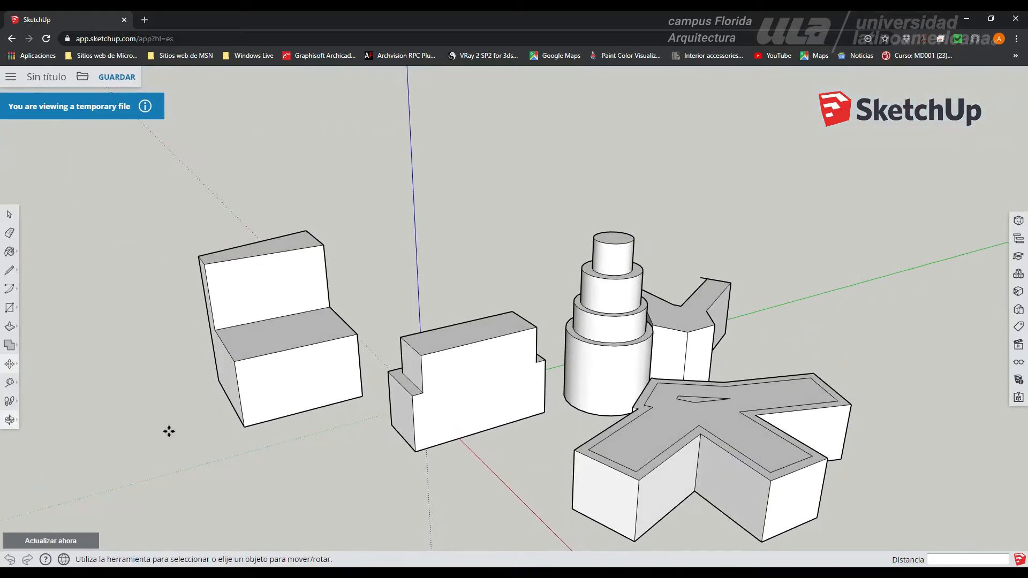
{"action": "middle_click_drag", "start_coordinate": [231, 397], "coordinate": [291, 351]}
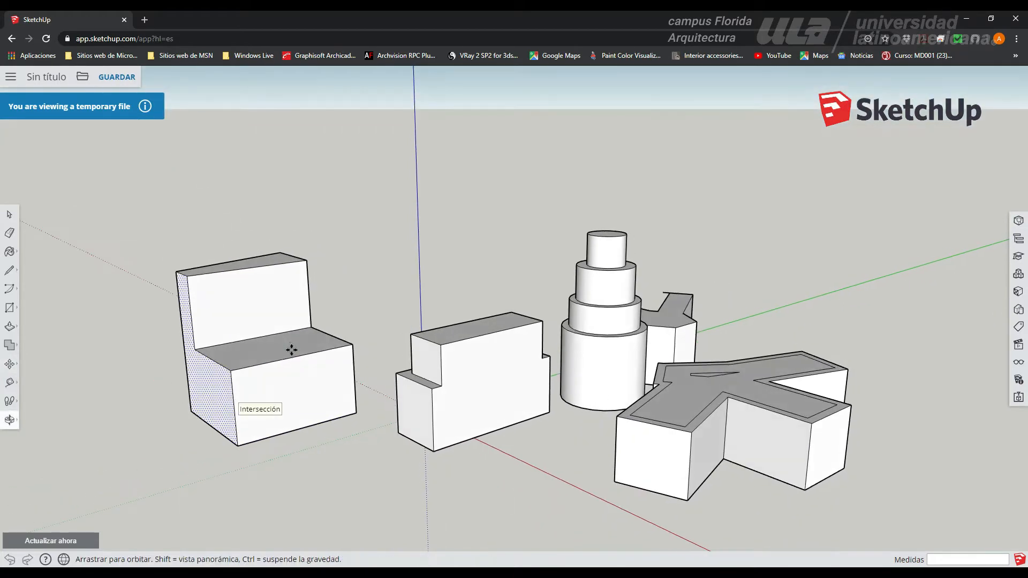
{"action": "scroll", "coordinate": [234, 374], "scroll_direction": "up", "scroll_amount": 3}
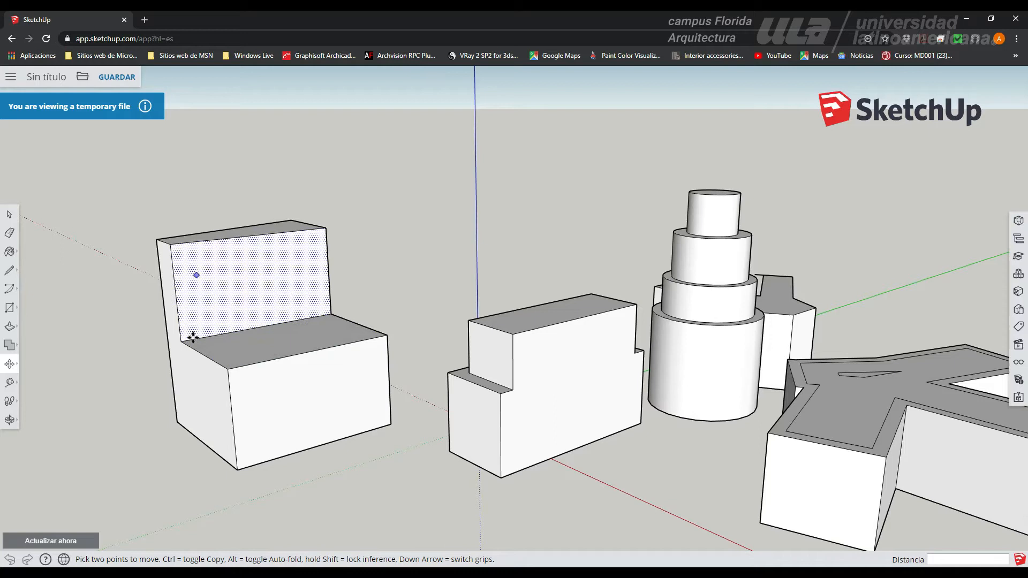
{"action": "left_click", "coordinate": [202, 442]}
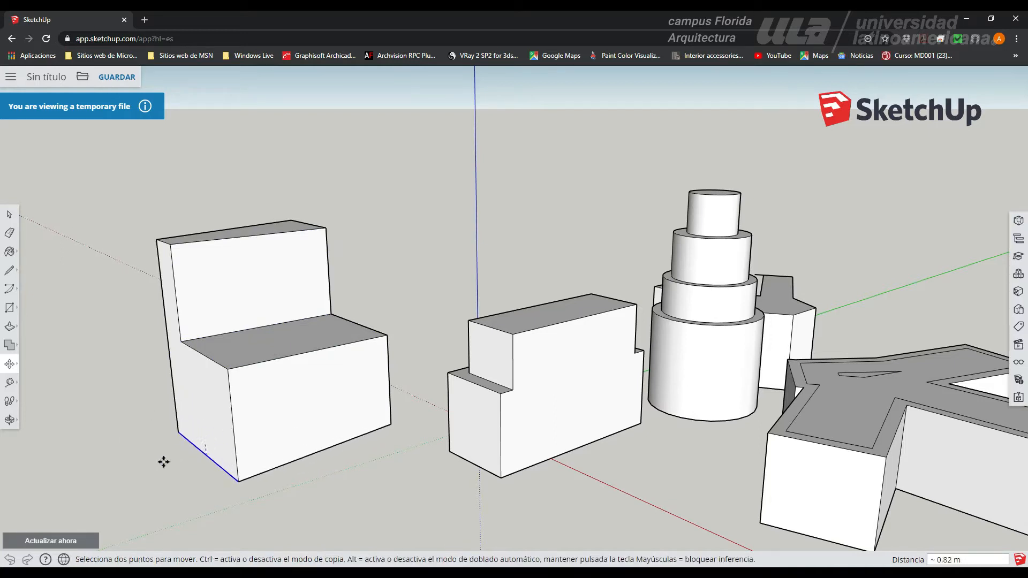
{"action": "middle_click_drag", "start_coordinate": [211, 390], "coordinate": [144, 440]}
{"action": "middle_click_drag", "start_coordinate": [243, 360], "coordinate": [288, 375]}
Try skewing the tall stepped block by moving its front face sideways along the green axis.
{"action": "left_click", "coordinate": [273, 378]}
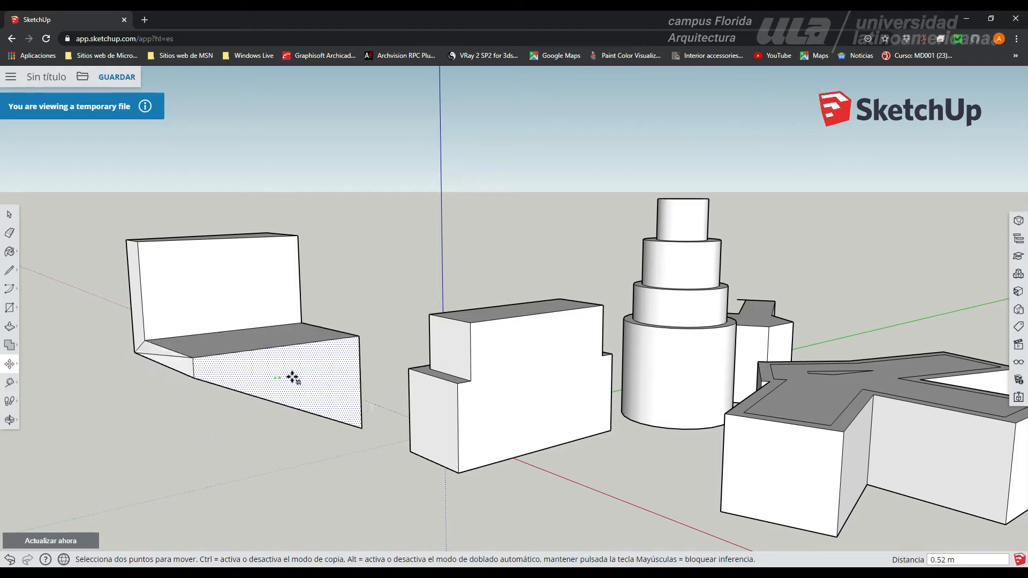
{"action": "left_click", "coordinate": [193, 405]}
{"action": "middle_click_drag", "start_coordinate": [227, 373], "coordinate": [187, 441]}
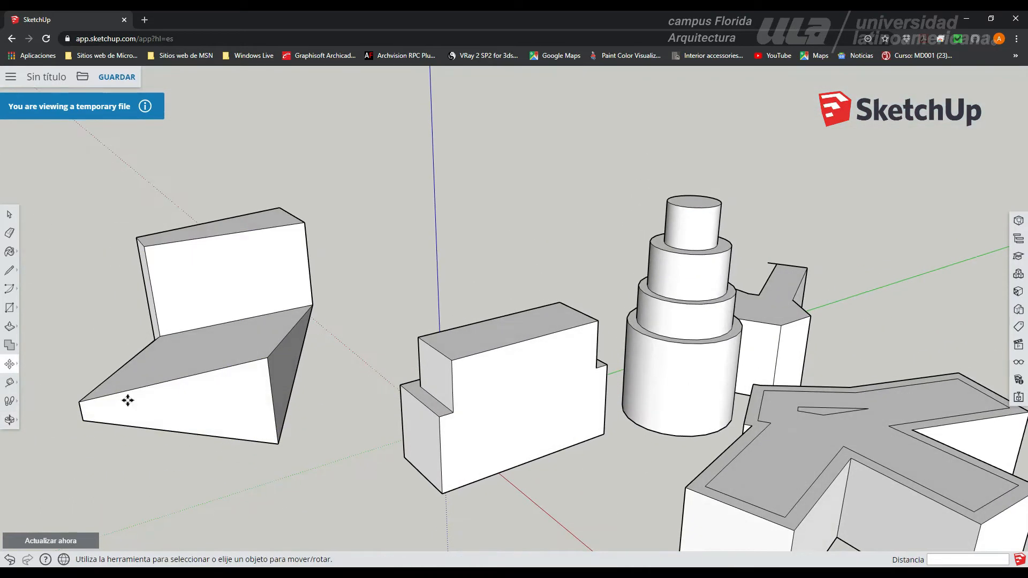
Undo the face and edge moves on the tall stepped block.
{"action": "key", "text": "ctrl+z"}
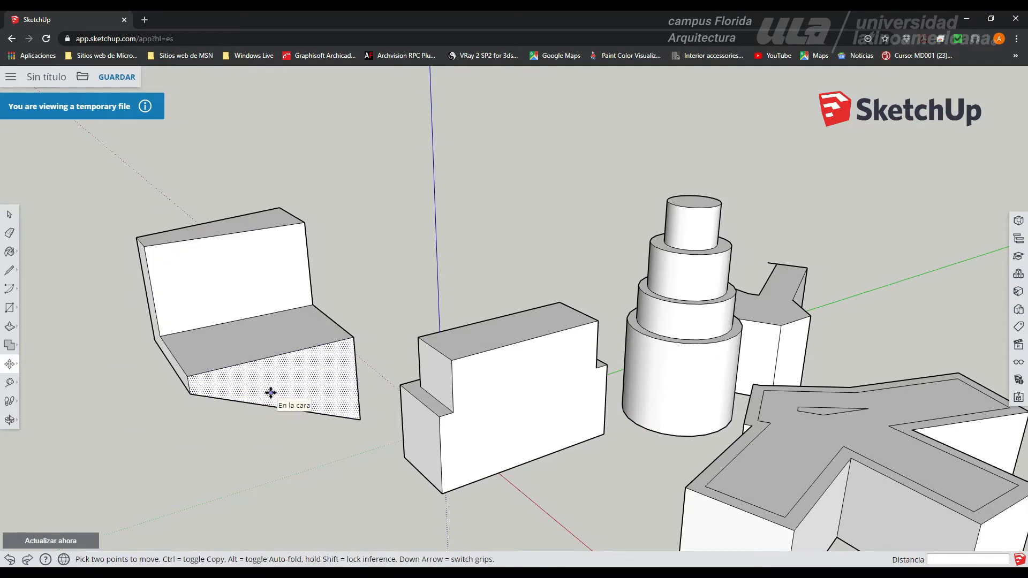
{"action": "key", "text": "ctrl+z"}
{"action": "middle_click_drag", "start_coordinate": [300, 377], "coordinate": [315, 346]}
{"action": "scroll", "coordinate": [315, 347], "scroll_direction": "down", "scroll_amount": 2}
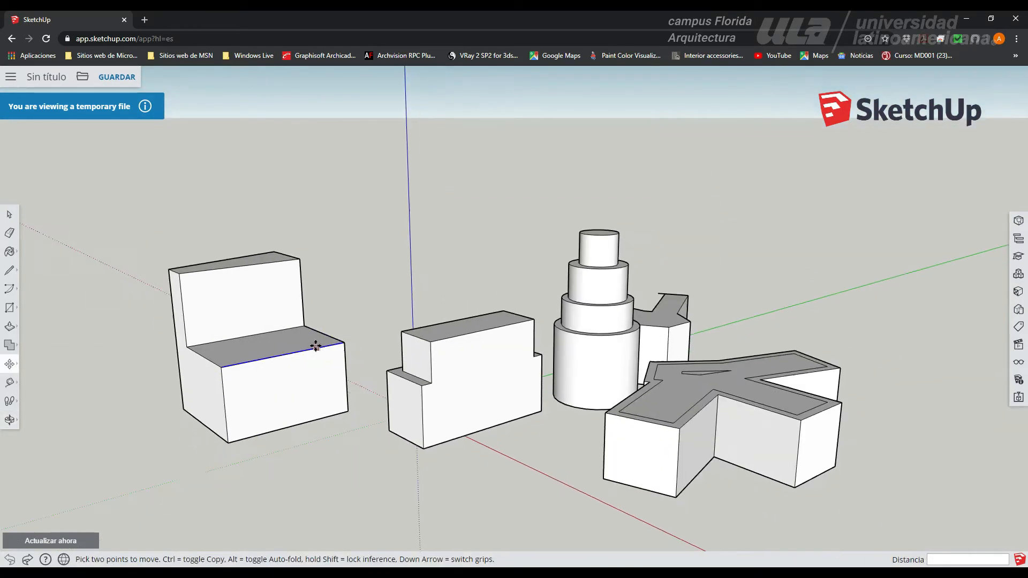
Select the entire tall stepped block and start moving it from its bottom front edge.
{"action": "left_click", "coordinate": [8, 217]}
{"action": "middle_click_drag", "start_coordinate": [114, 381], "coordinate": [114, 403]}
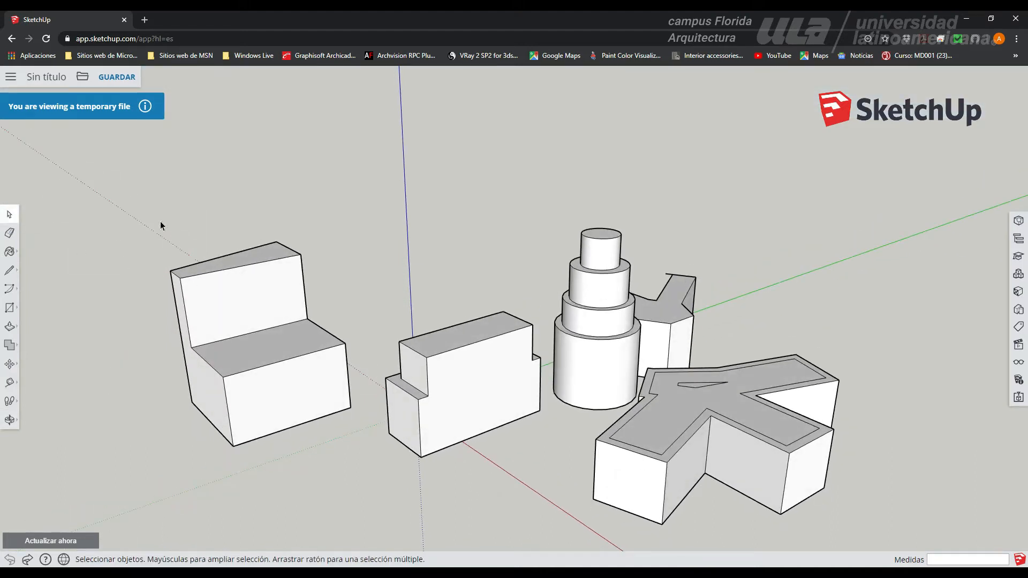
{"action": "left_click_drag", "start_coordinate": [126, 207], "coordinate": [337, 421]}
{"action": "left_click_drag", "start_coordinate": [365, 468], "coordinate": [365, 467]}
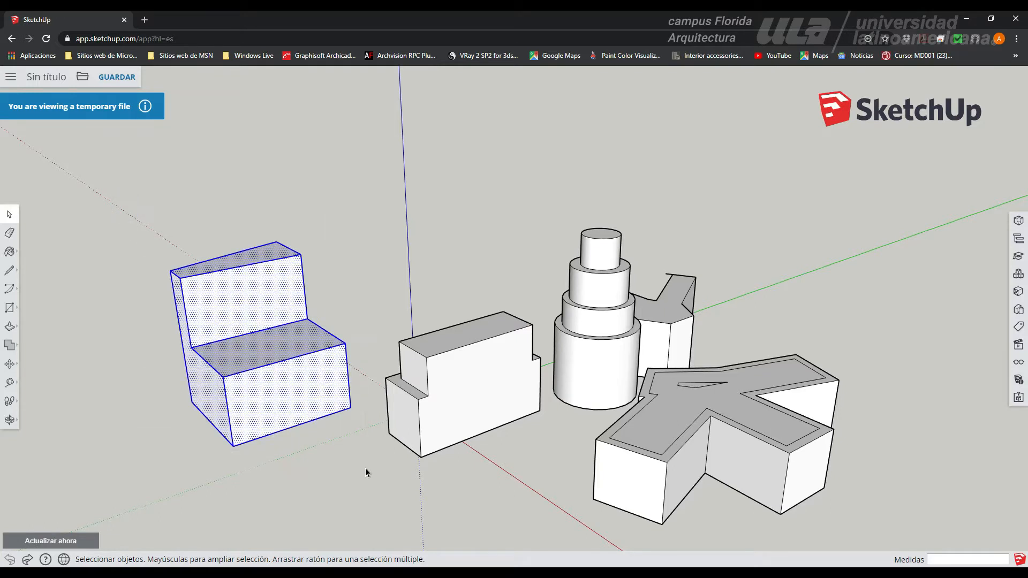
{"action": "middle_click_drag", "start_coordinate": [154, 372], "coordinate": [115, 334]}
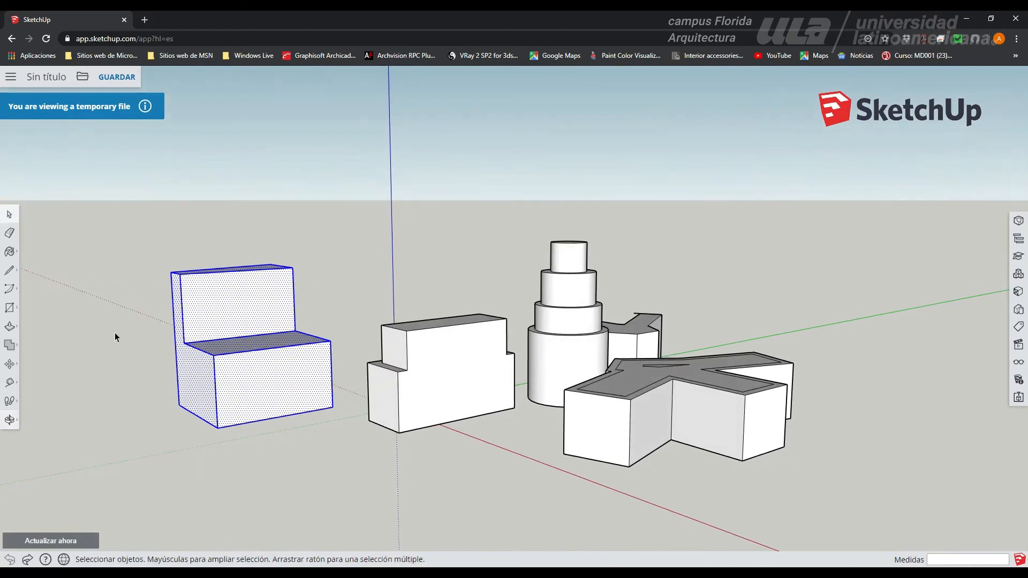
{"action": "left_click", "coordinate": [10, 364]}
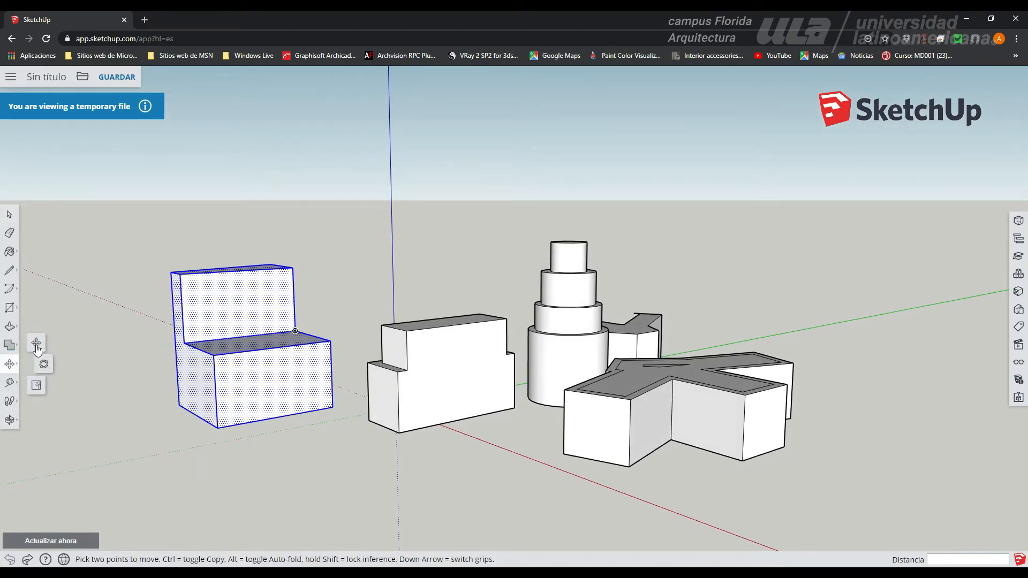
{"action": "left_click", "coordinate": [281, 431]}
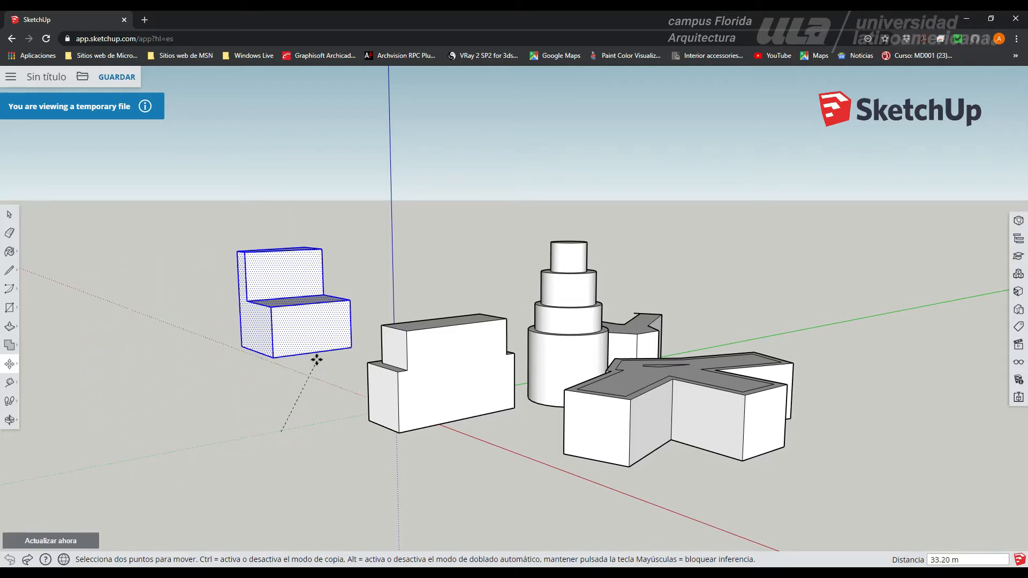
{"action": "middle_click_drag", "start_coordinate": [324, 358], "coordinate": [352, 360]}
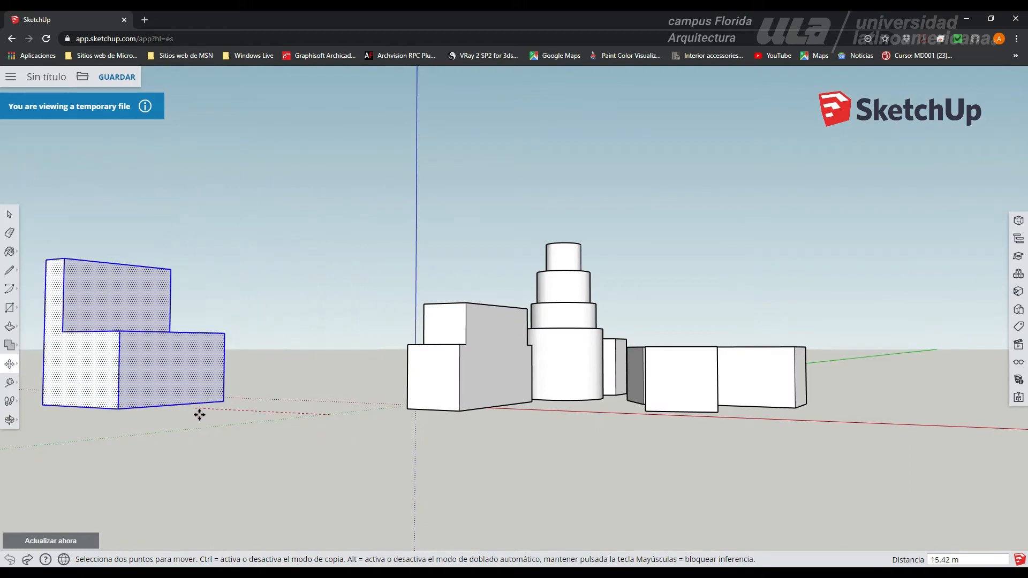
{"action": "middle_click_drag", "start_coordinate": [322, 346], "coordinate": [213, 416]}
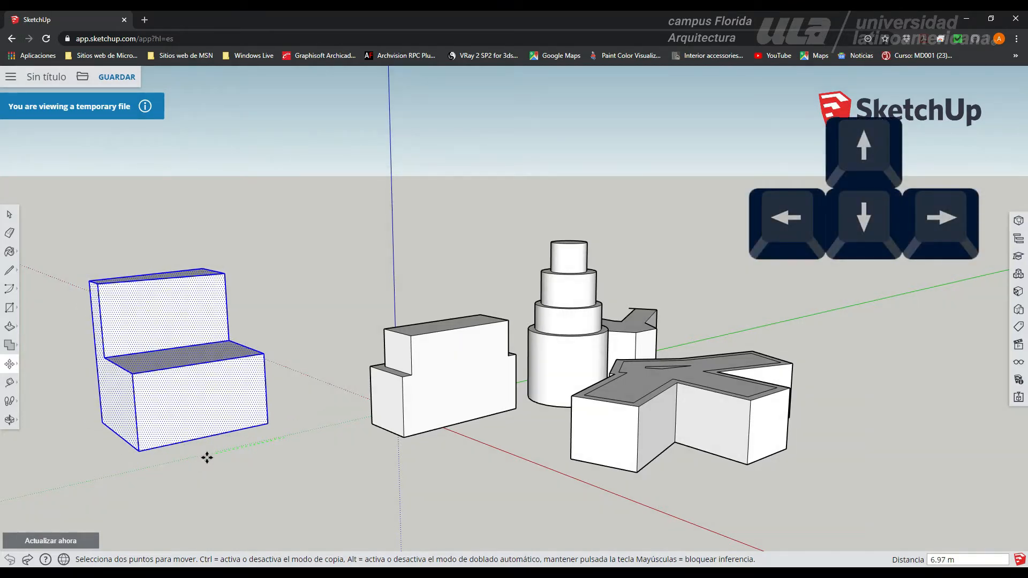
Lock the move to the green axis, place the stepped block about 6.65 m away from the other solids, and deselect it.
{"action": "key", "text": "Left"}
{"action": "key", "text": "Right"}
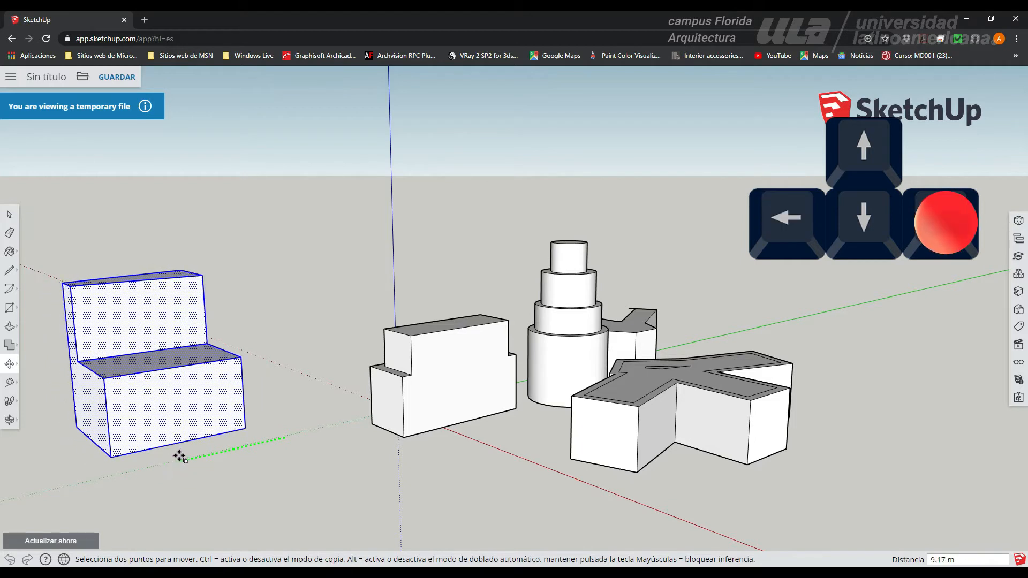
{"action": "key", "text": "Up"}
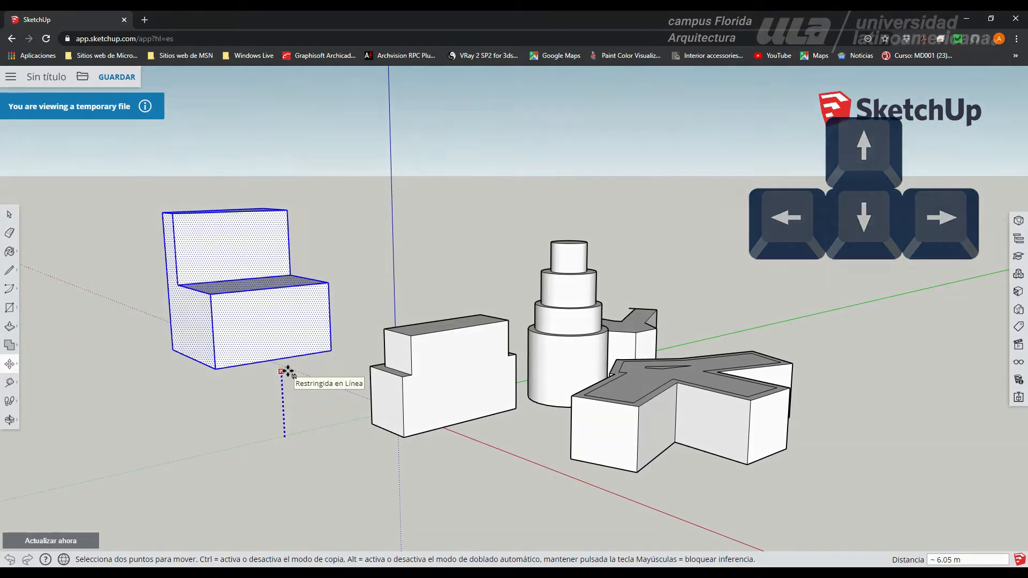
{"action": "key", "text": "Left"}
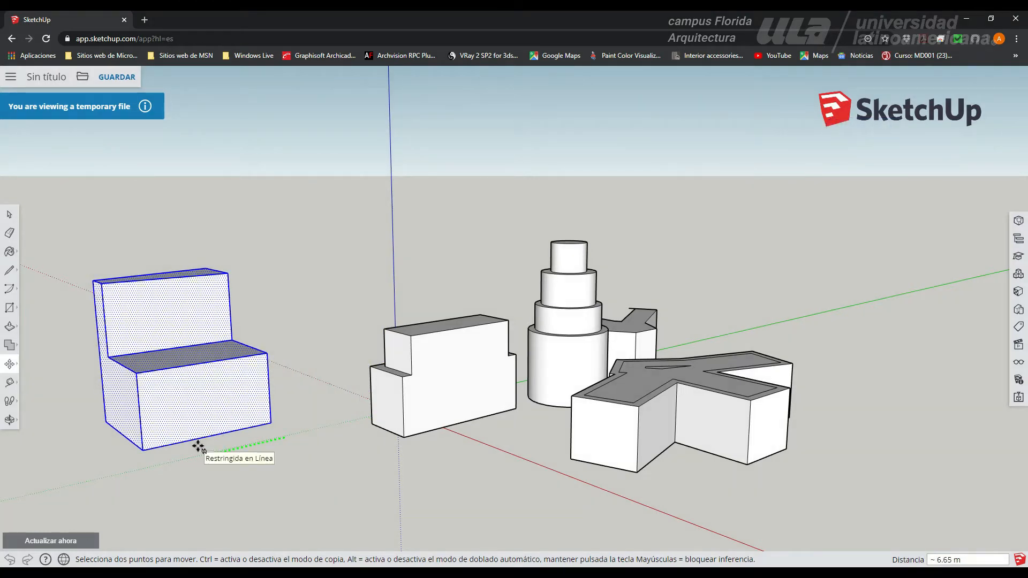
{"action": "left_click", "coordinate": [198, 446]}
{"action": "middle_click_drag", "start_coordinate": [333, 436], "coordinate": [248, 475]}
{"action": "left_click", "coordinate": [8, 215]}
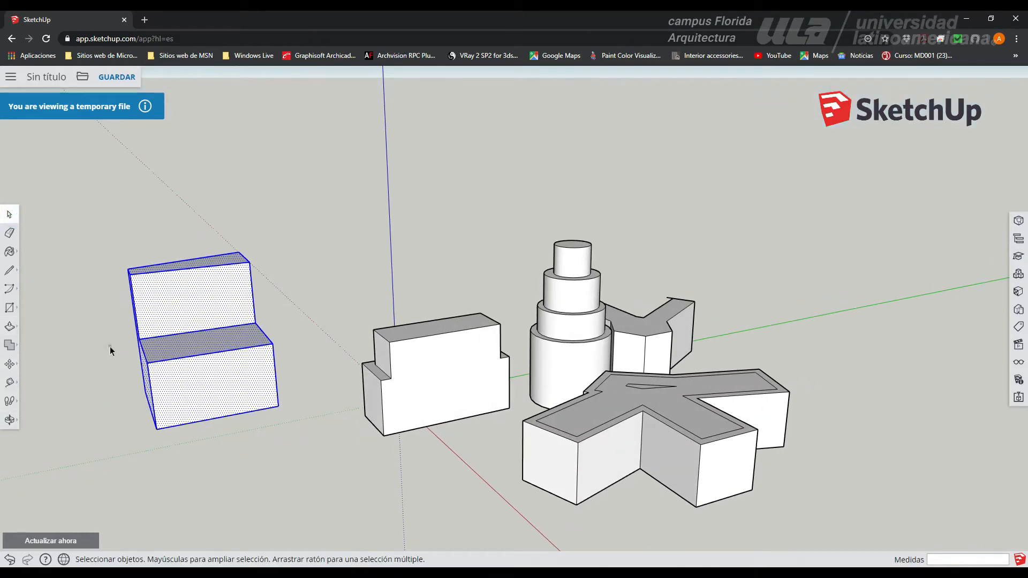
{"action": "left_click", "coordinate": [111, 347]}
Select all connected faces and edges of the Y-shaped block behind the cylinder tower.
{"action": "middle_click_drag", "start_coordinate": [346, 359], "coordinate": [729, 396]}
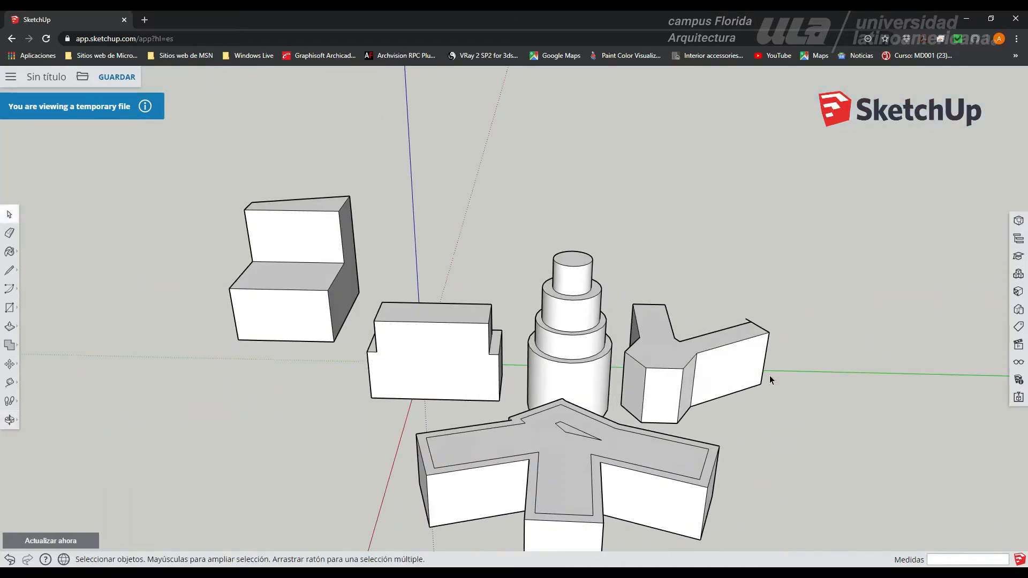
{"action": "middle_click_drag", "start_coordinate": [508, 427], "coordinate": [905, 433]}
{"action": "middle_click_drag", "start_coordinate": [543, 291], "coordinate": [214, 316]}
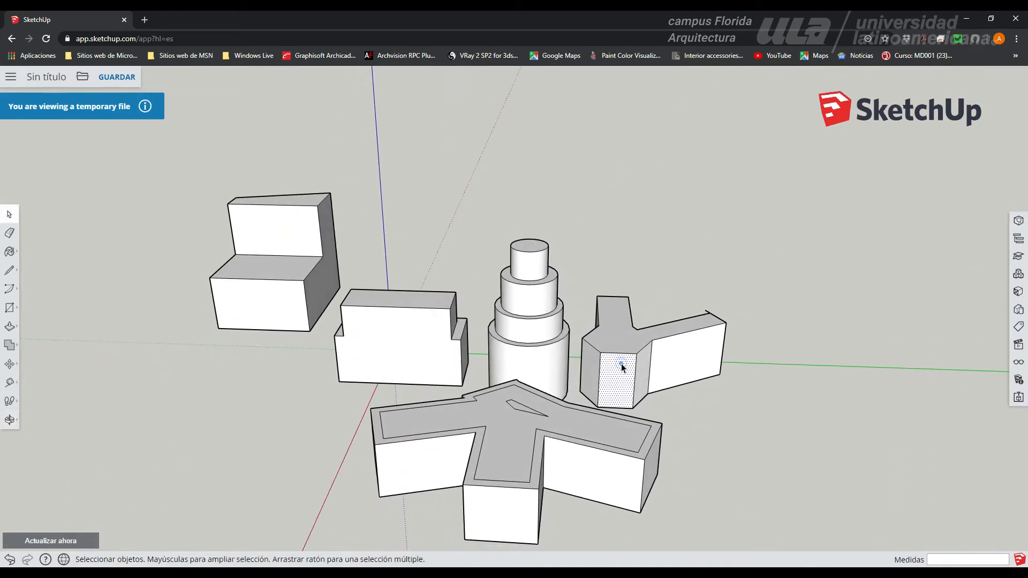
{"action": "left_click", "coordinate": [619, 361]}
{"action": "left_click", "coordinate": [700, 389]}
{"action": "triple_click", "coordinate": [614, 371]}
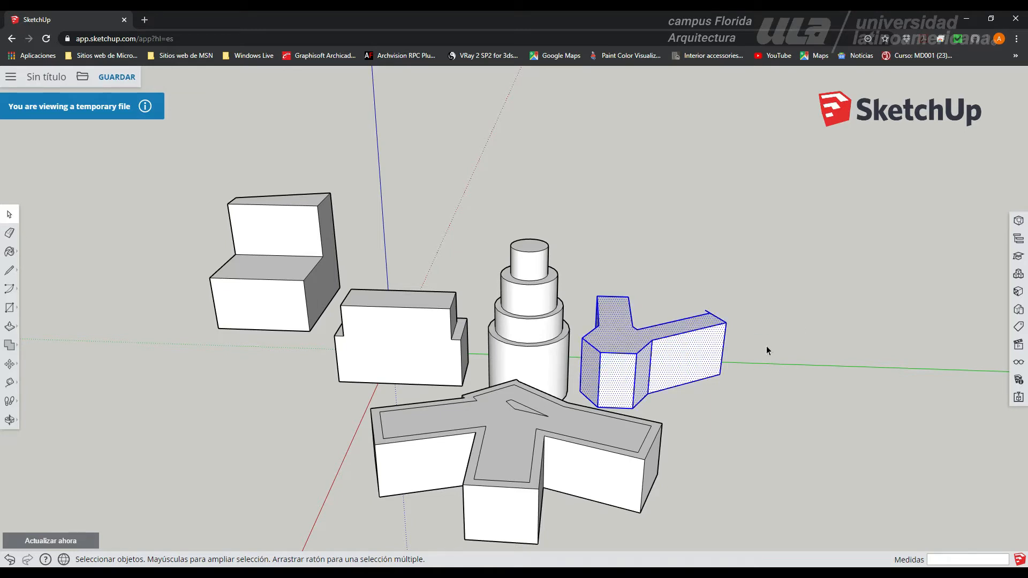
Move the Y-shaped block by its bottom front corner about 28.64 m away from the cylinder tower.
{"action": "middle_click_drag", "start_coordinate": [692, 388], "coordinate": [651, 403]}
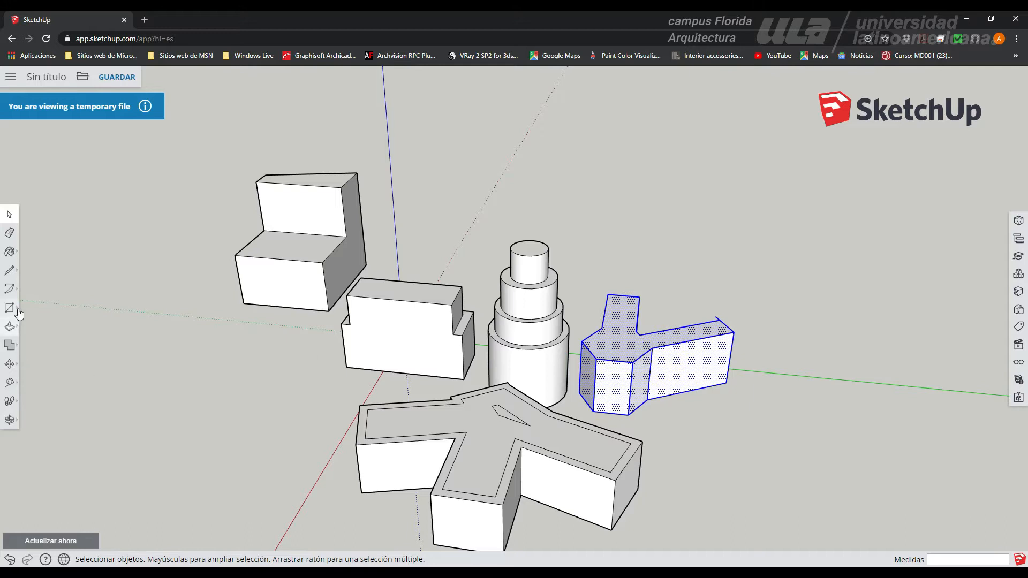
{"action": "left_click", "coordinate": [10, 365]}
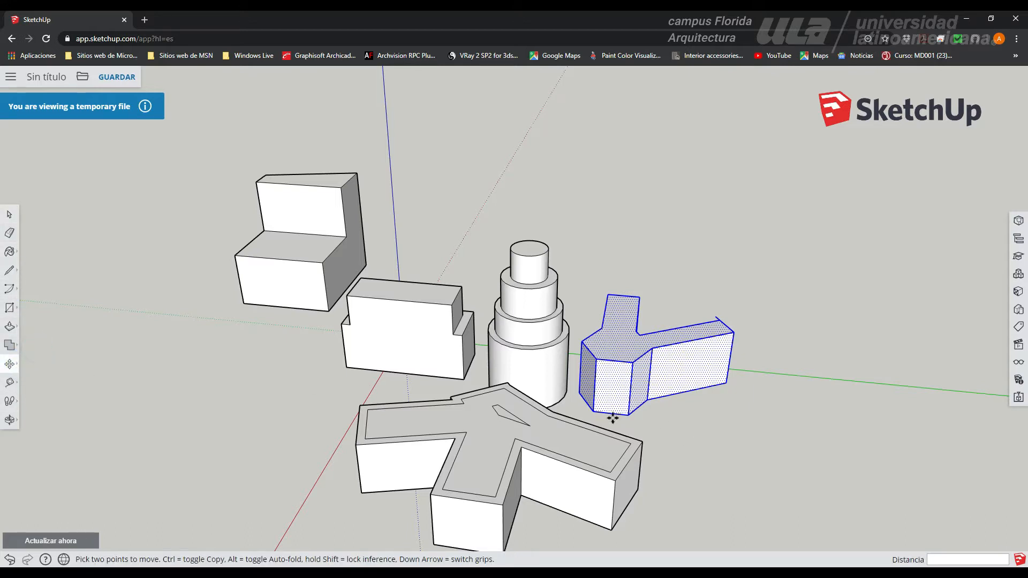
{"action": "scroll", "coordinate": [610, 417], "scroll_direction": "up", "scroll_amount": 2}
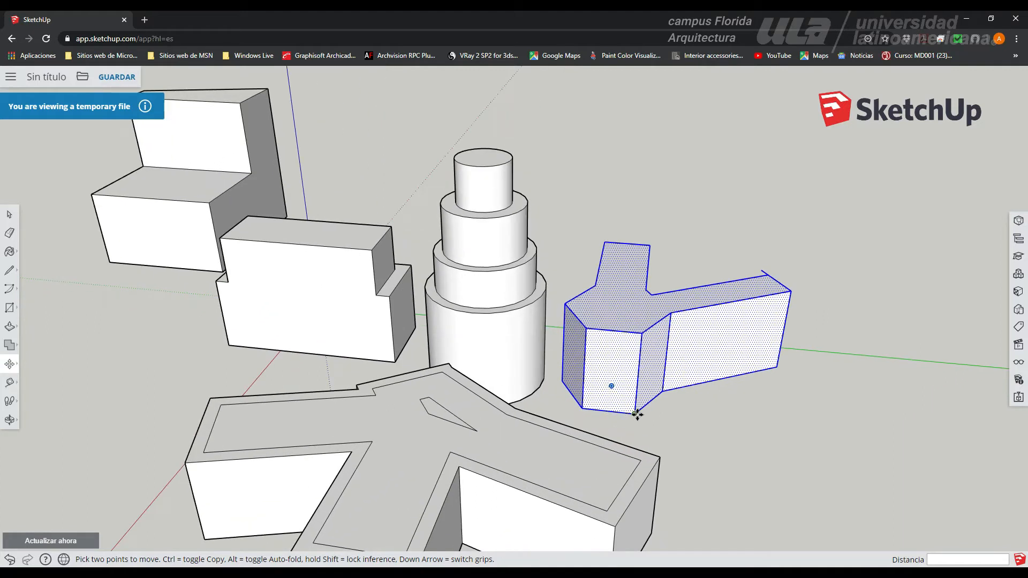
{"action": "left_click", "coordinate": [637, 414]}
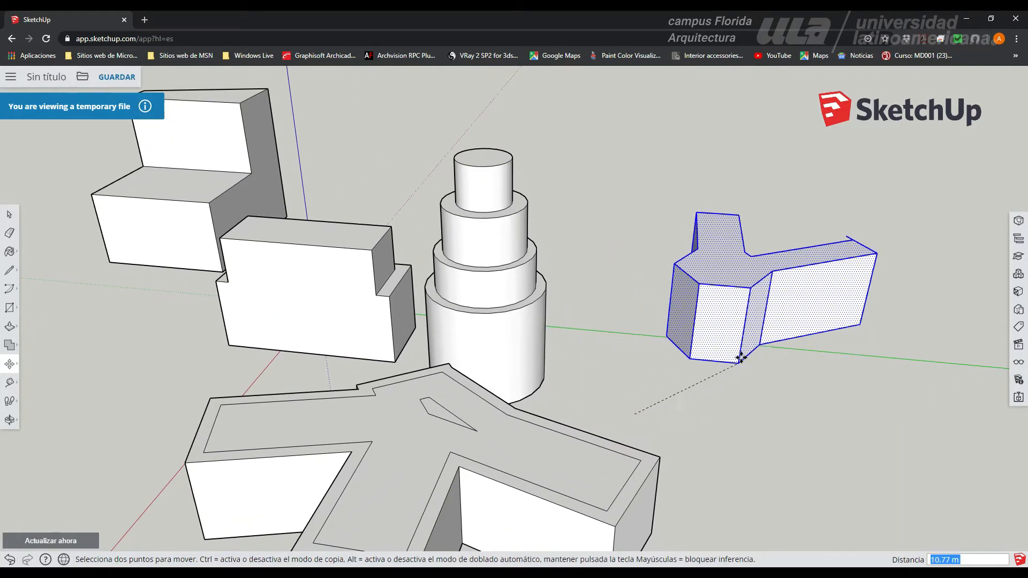
{"action": "scroll", "coordinate": [691, 359], "scroll_direction": "down", "scroll_amount": 5}
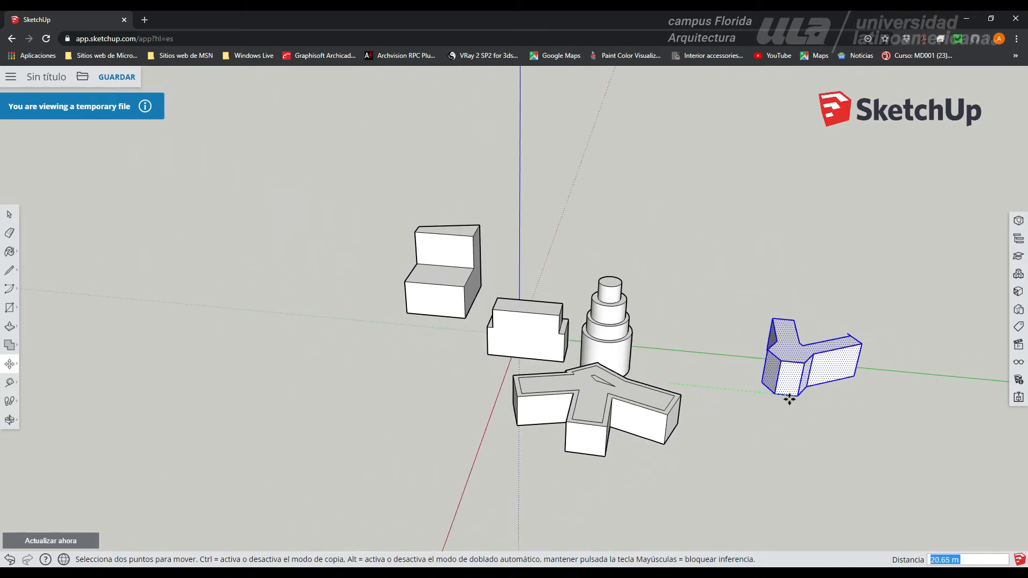
{"action": "key", "text": "alt"}
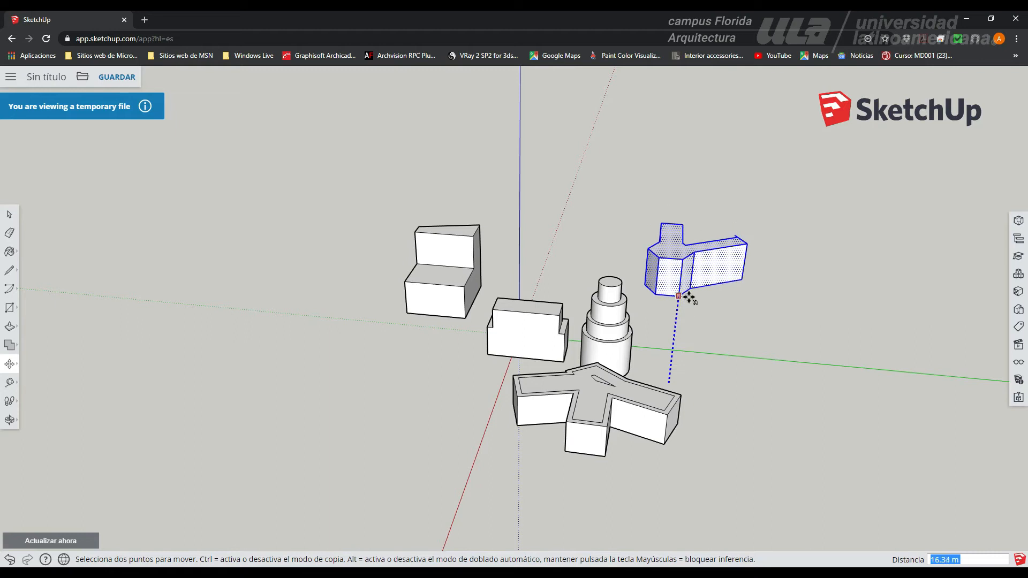
{"action": "middle_click_drag", "start_coordinate": [679, 316], "coordinate": [631, 365]}
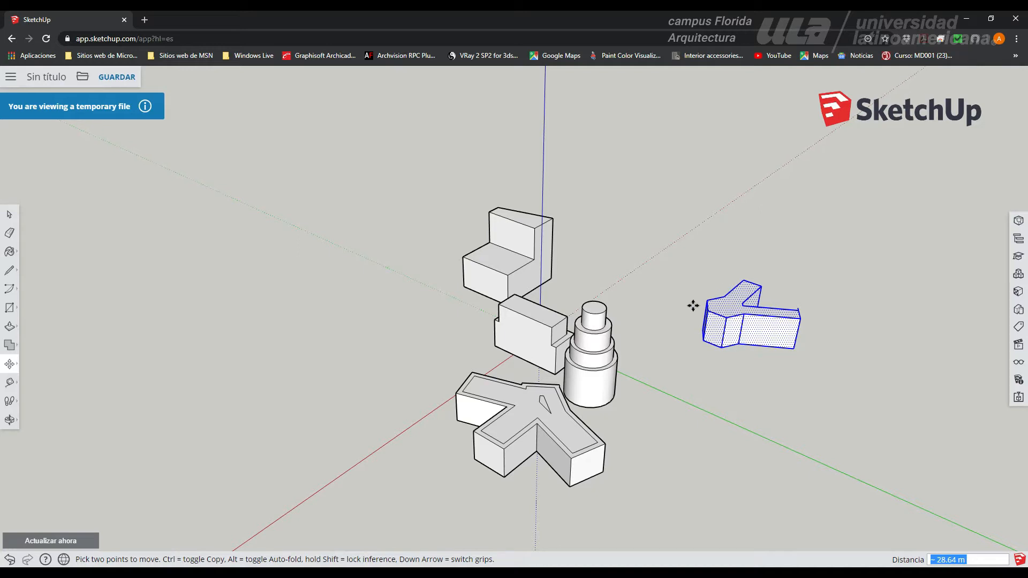
{"action": "middle_click_drag", "start_coordinate": [736, 318], "coordinate": [771, 339]}
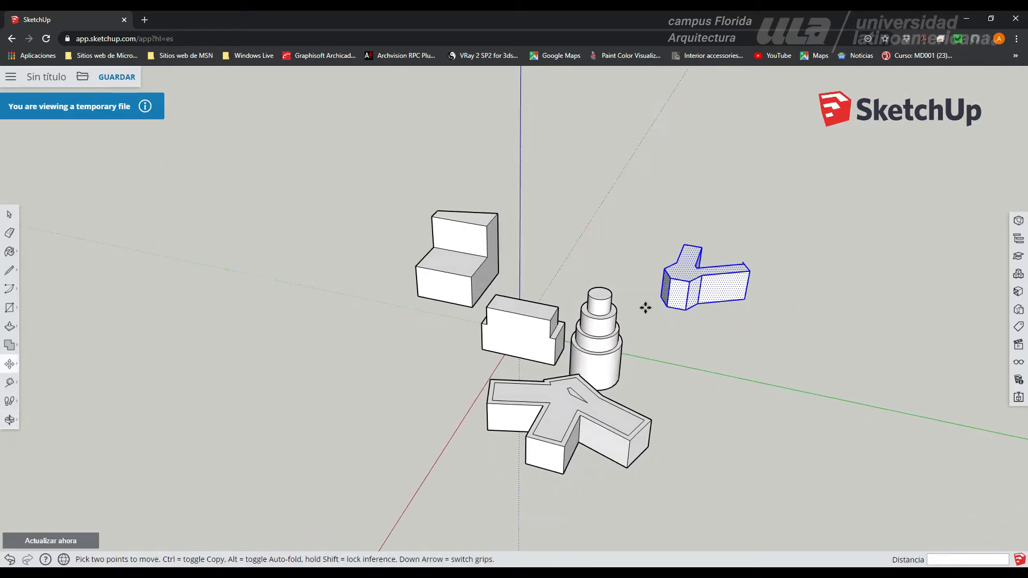
{"action": "middle_click_drag", "start_coordinate": [647, 305], "coordinate": [678, 284]}
{"action": "scroll", "coordinate": [678, 284], "scroll_direction": "up", "scroll_amount": 3}
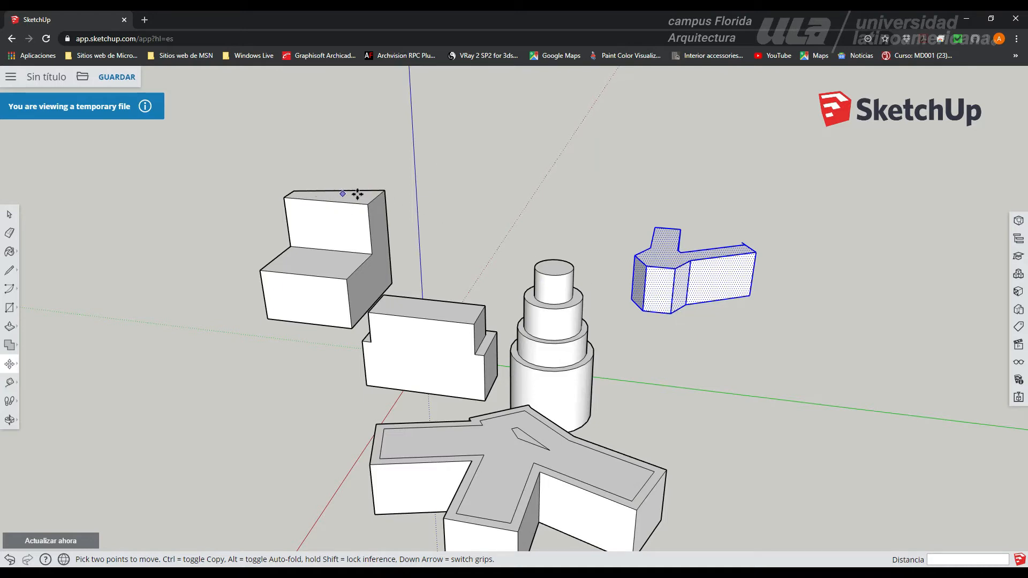
Move the Y-shaped block by its bottom front corner onto the top edge of the tall stepped block.
{"action": "left_click", "coordinate": [672, 312]}
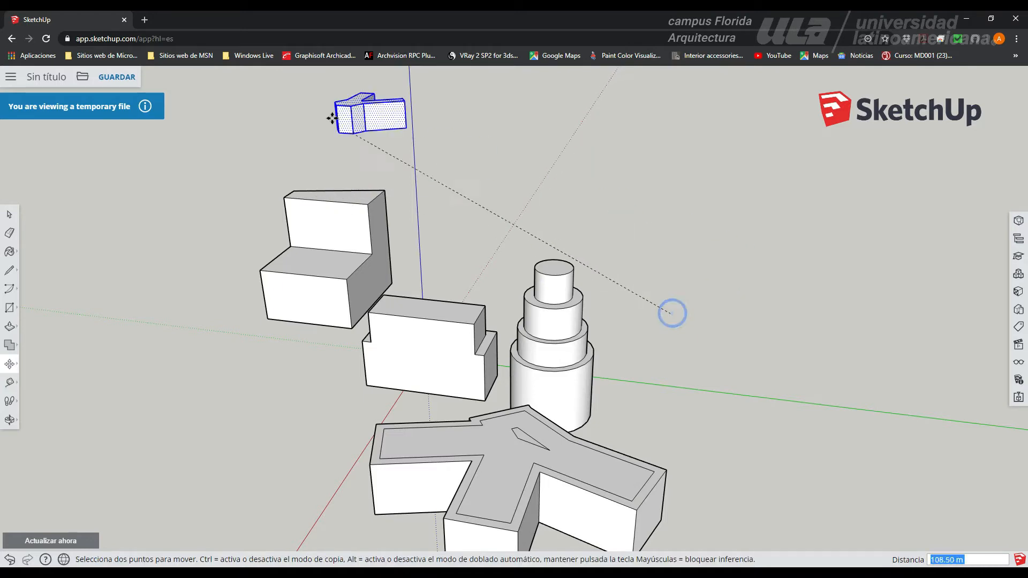
{"action": "left_click", "coordinate": [364, 202]}
{"action": "middle_click_drag", "start_coordinate": [191, 213], "coordinate": [22, 236]}
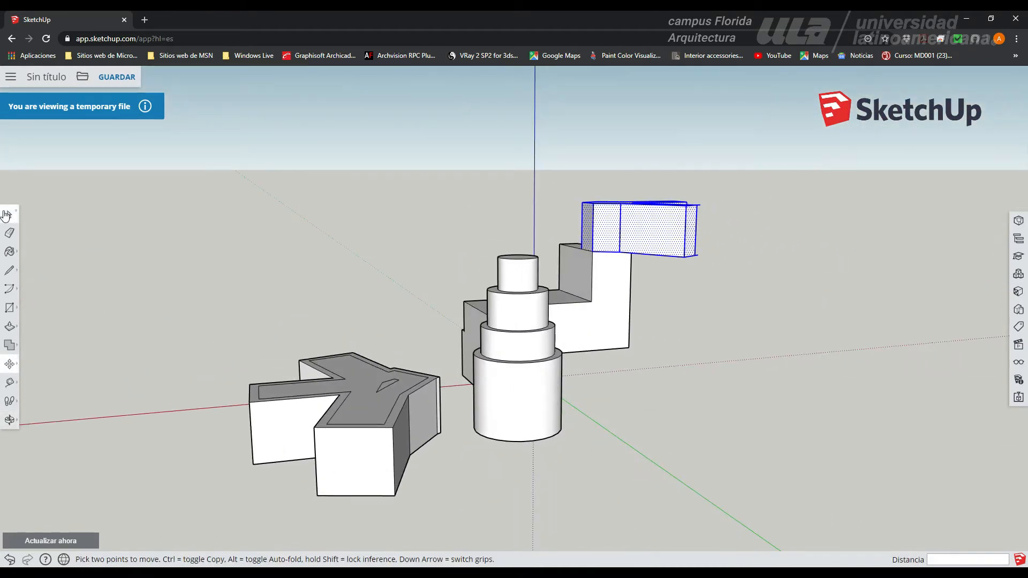
{"action": "left_click", "coordinate": [9, 214]}
{"action": "middle_click_drag", "start_coordinate": [395, 255], "coordinate": [366, 219]}
Try to move the ungrouped Y-shaped block off the stepped block, and undo the moves back to its place behind the tower.
{"action": "left_click", "coordinate": [9, 365]}
{"action": "left_click", "coordinate": [35, 345]}
{"action": "left_click", "coordinate": [278, 259]}
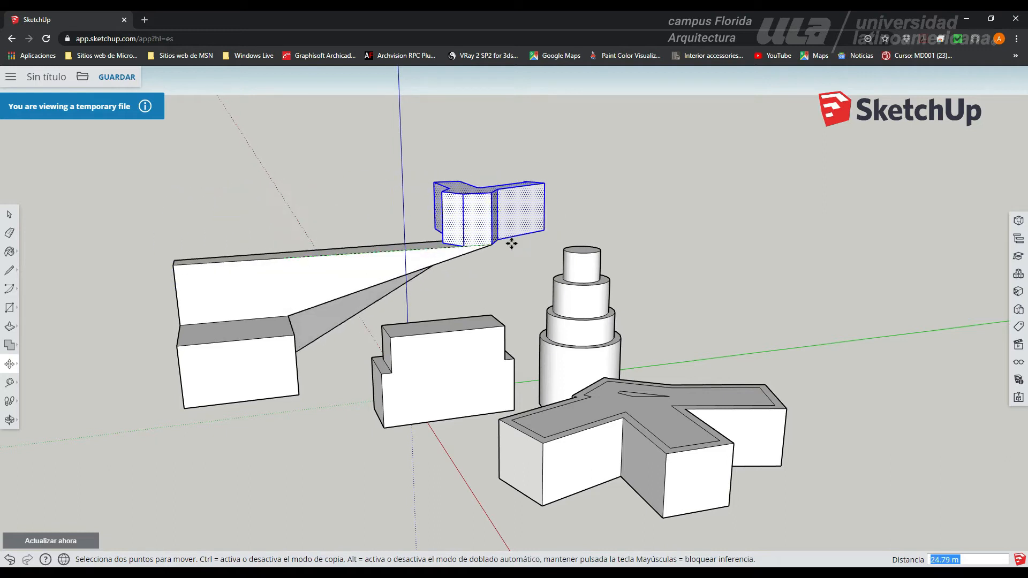
{"action": "left_click", "coordinate": [285, 259]}
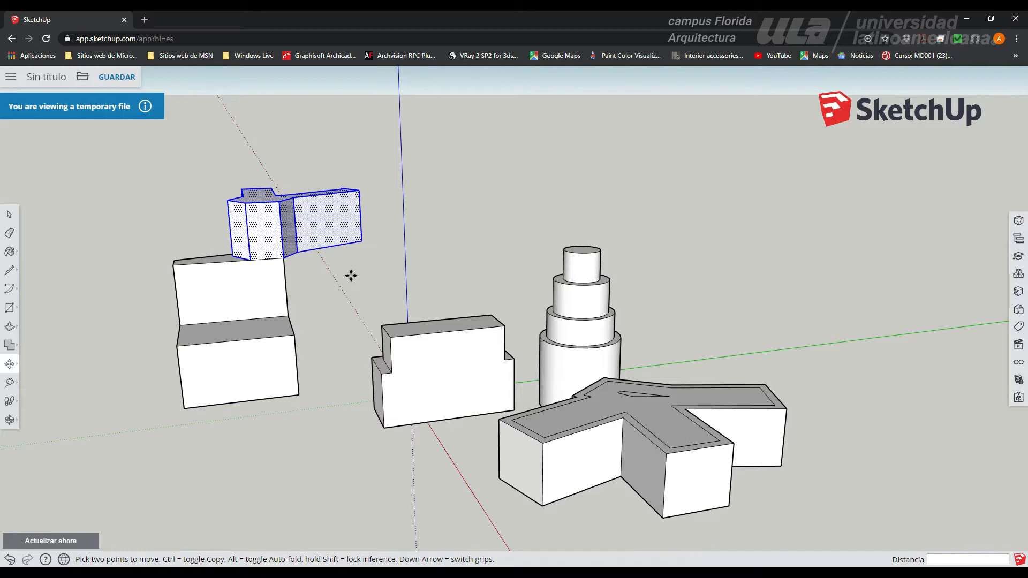
{"action": "key", "text": "ctrl+z"}
{"action": "middle_click_drag", "start_coordinate": [324, 275], "coordinate": [161, 407]}
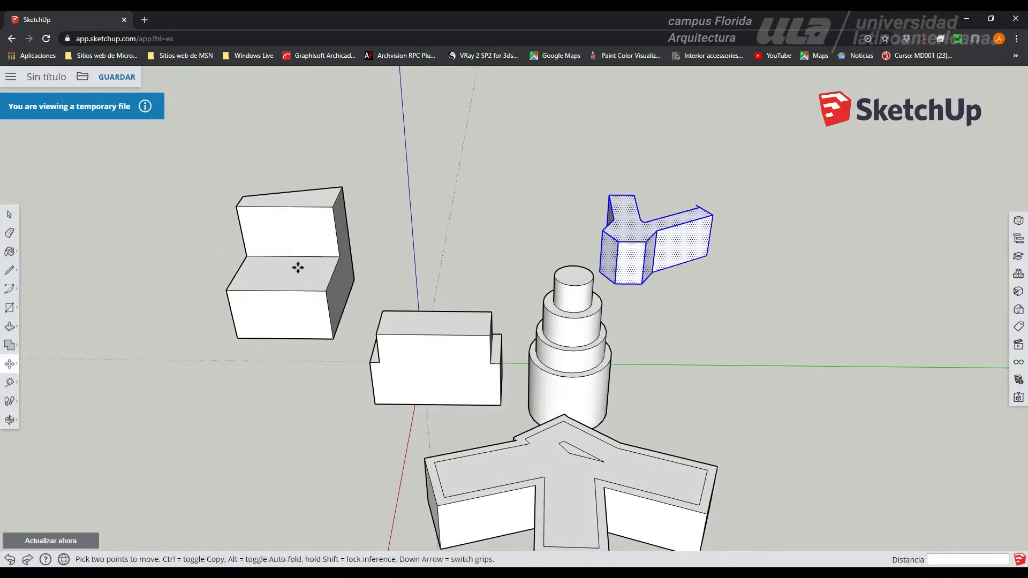
Make the Y-shaped block a group and move it by its bottom front corner onto the tall stepped block's top.
{"action": "right_click", "coordinate": [625, 253]}
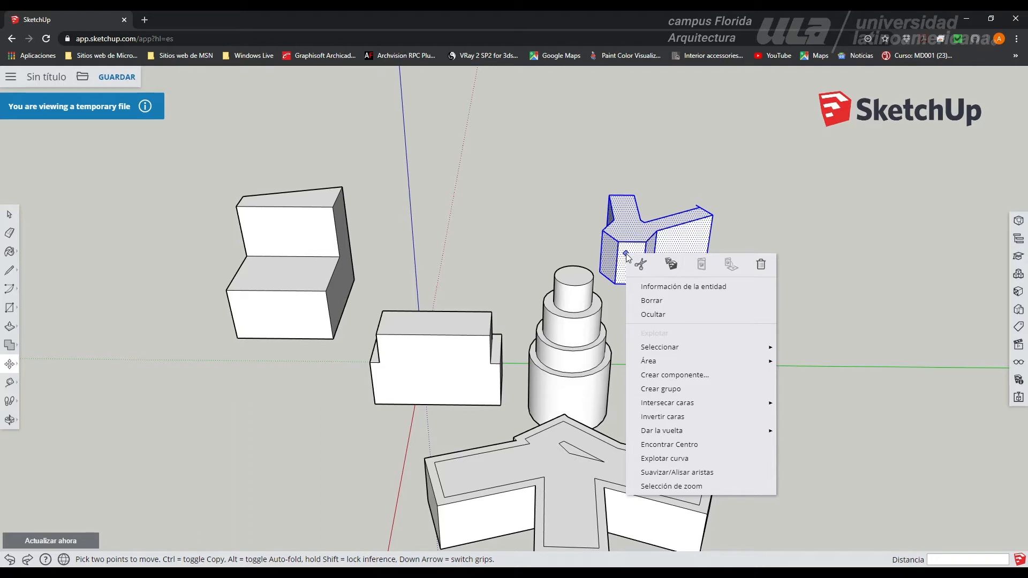
{"action": "left_click", "coordinate": [672, 388]}
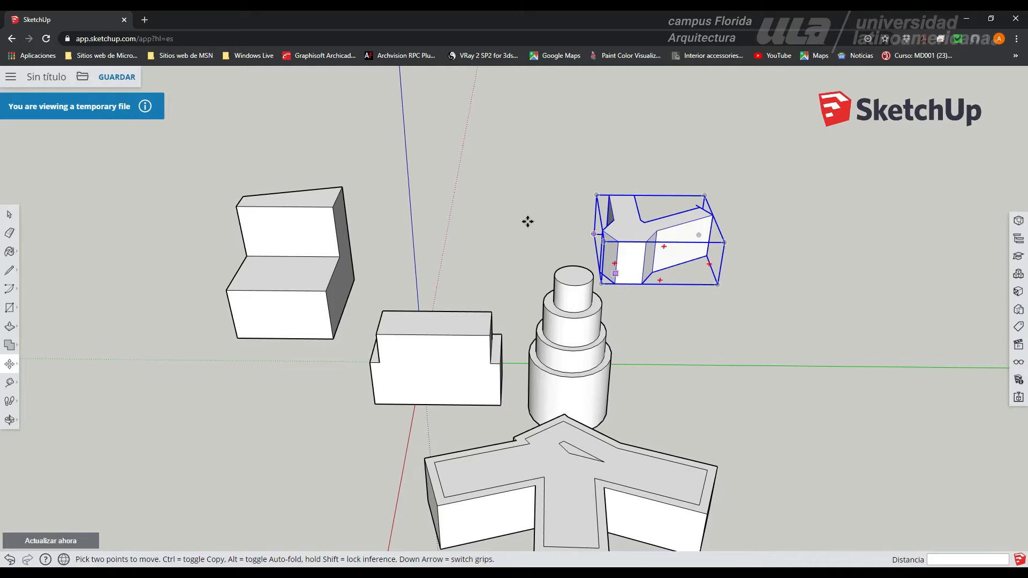
{"action": "left_click", "coordinate": [616, 284]}
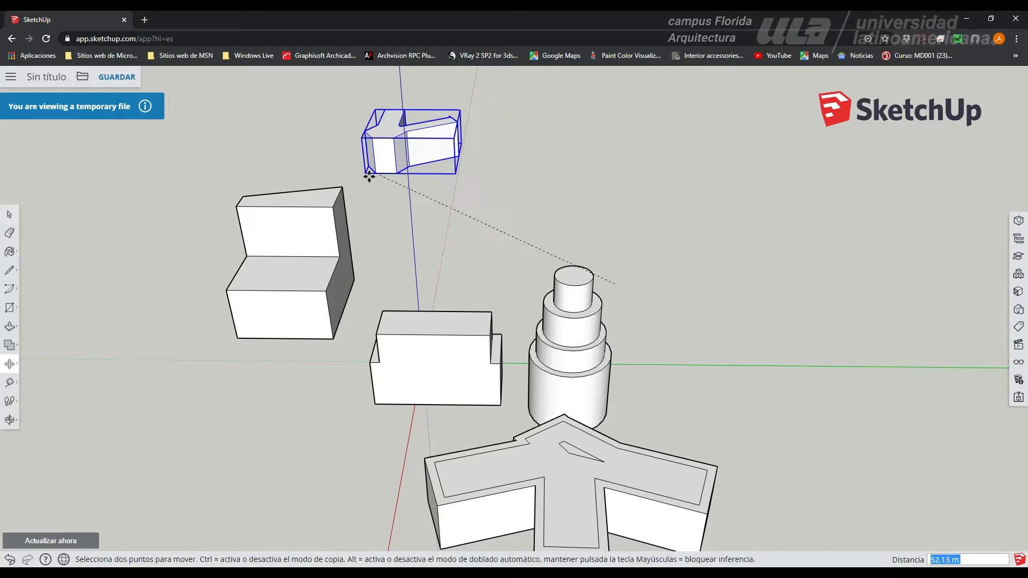
{"action": "left_click", "coordinate": [330, 209]}
Move the Y-shaped group about 19.74 m off the tall stepped block by its bottom front corner.
{"action": "middle_click_drag", "start_coordinate": [321, 230], "coordinate": [280, 240]}
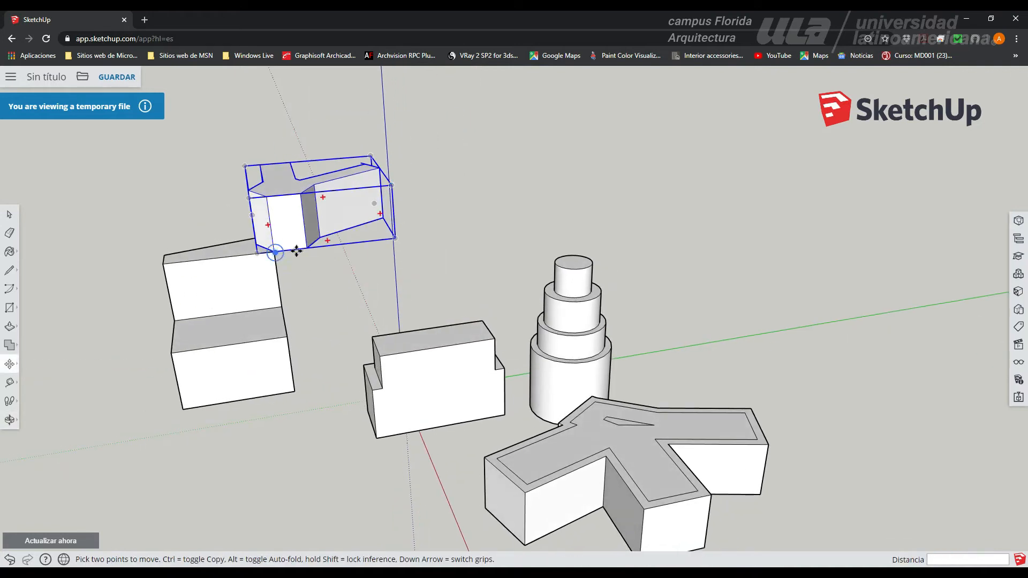
{"action": "left_click", "coordinate": [274, 251]}
{"action": "left_click", "coordinate": [445, 226]}
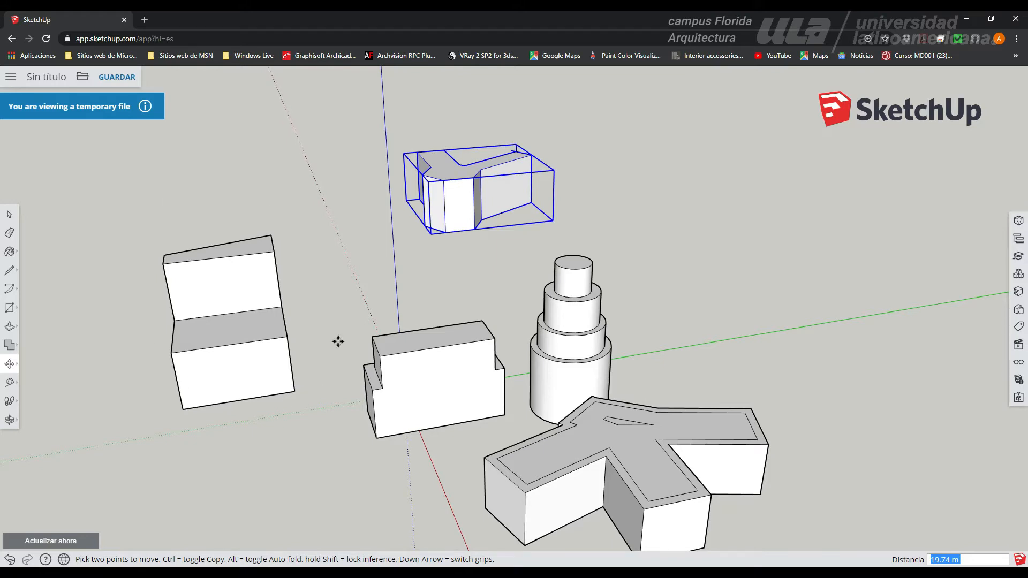
Select the entire tall stepped block and make it a group.
{"action": "left_click", "coordinate": [7, 215]}
{"action": "left_click_drag", "start_coordinate": [110, 205], "coordinate": [304, 426]}
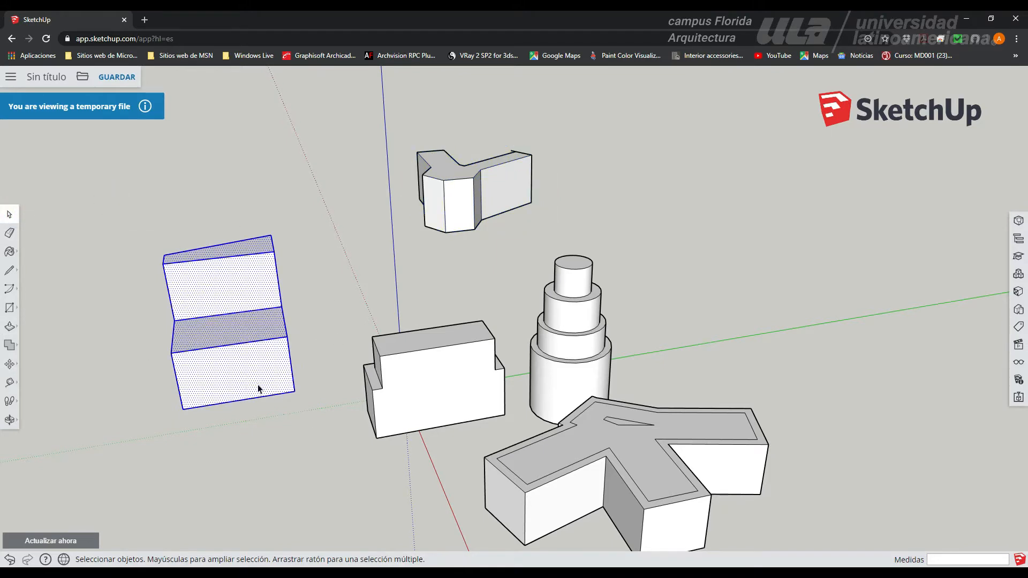
{"action": "right_click", "coordinate": [240, 364]}
{"action": "left_click", "coordinate": [300, 285]}
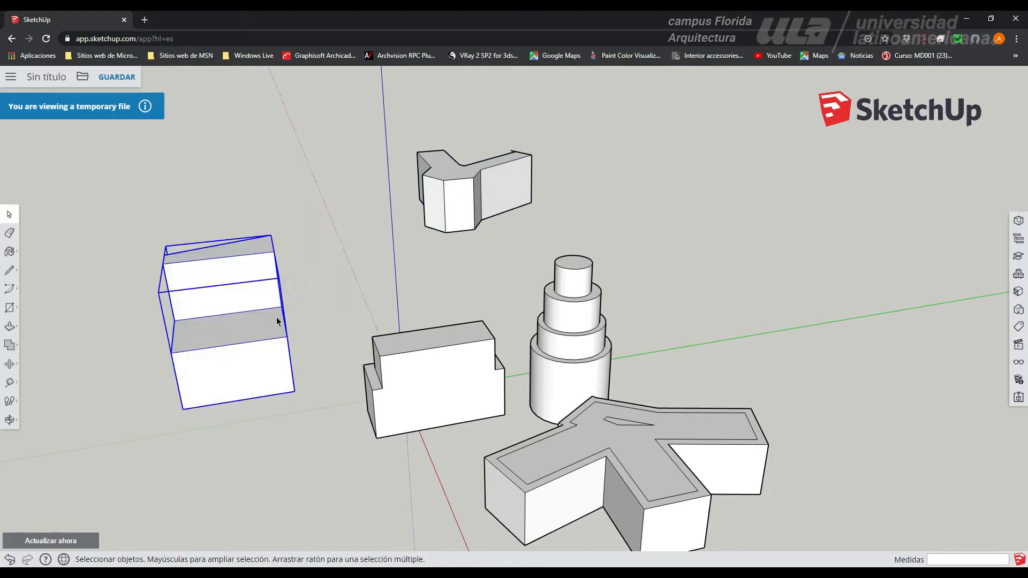
Clear the selection, and select the Y-shaped group followed by the tall stepped group.
{"action": "left_click", "coordinate": [337, 288]}
{"action": "middle_click_drag", "start_coordinate": [337, 288], "coordinate": [273, 288]}
{"action": "left_click", "coordinate": [517, 220]}
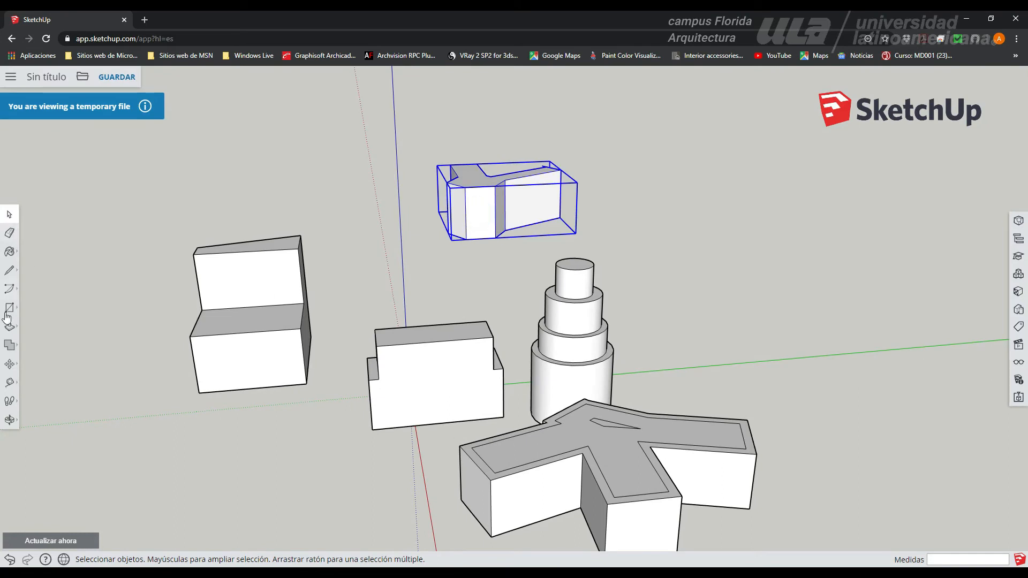
{"action": "left_click", "coordinate": [273, 347]}
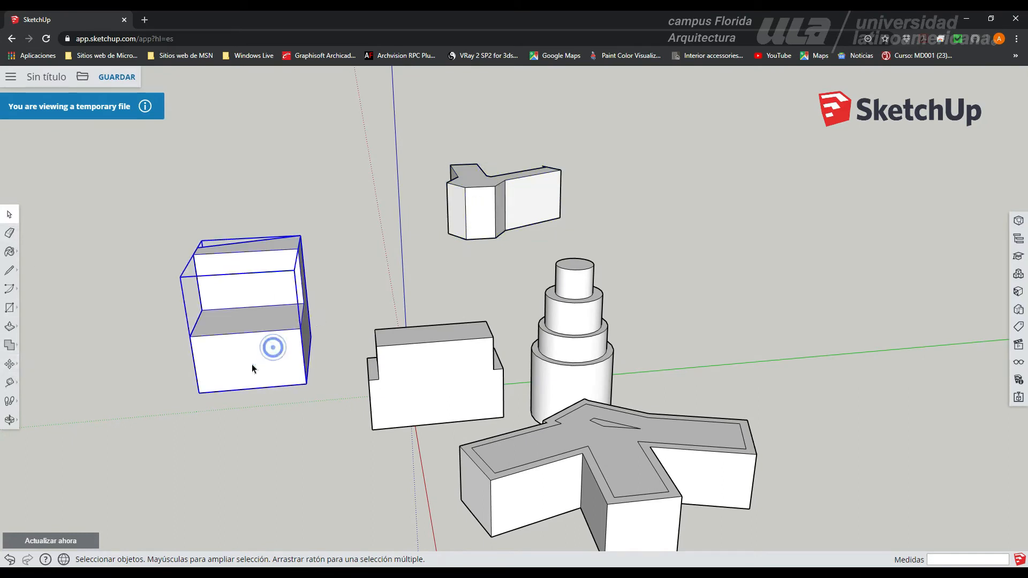
{"action": "middle_click_drag", "start_coordinate": [257, 362], "coordinate": [325, 412]}
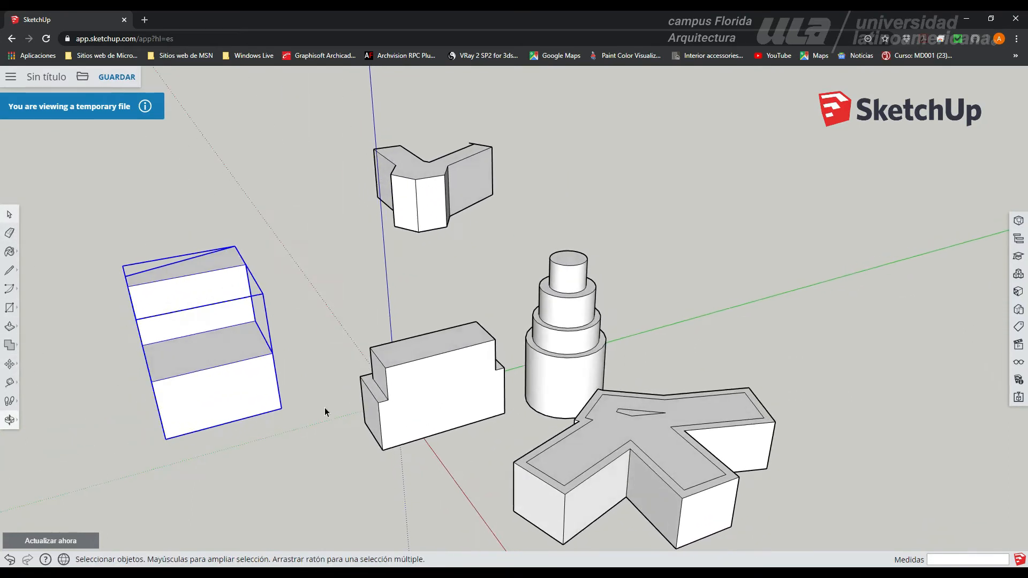
Rotate the tall stepped group 45° in the horizontal plane about its bottom front corner nearest the low stepped block.
{"action": "left_click", "coordinate": [9, 365]}
{"action": "left_click", "coordinate": [43, 368]}
{"action": "middle_click_drag", "start_coordinate": [94, 243], "coordinate": [284, 450]}
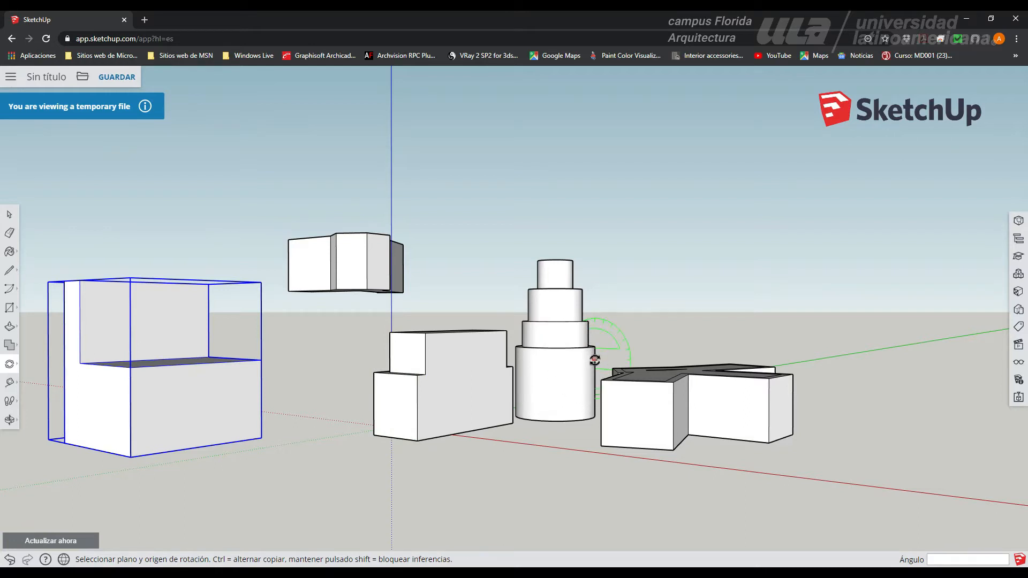
{"action": "middle_click_drag", "start_coordinate": [436, 379], "coordinate": [135, 511]}
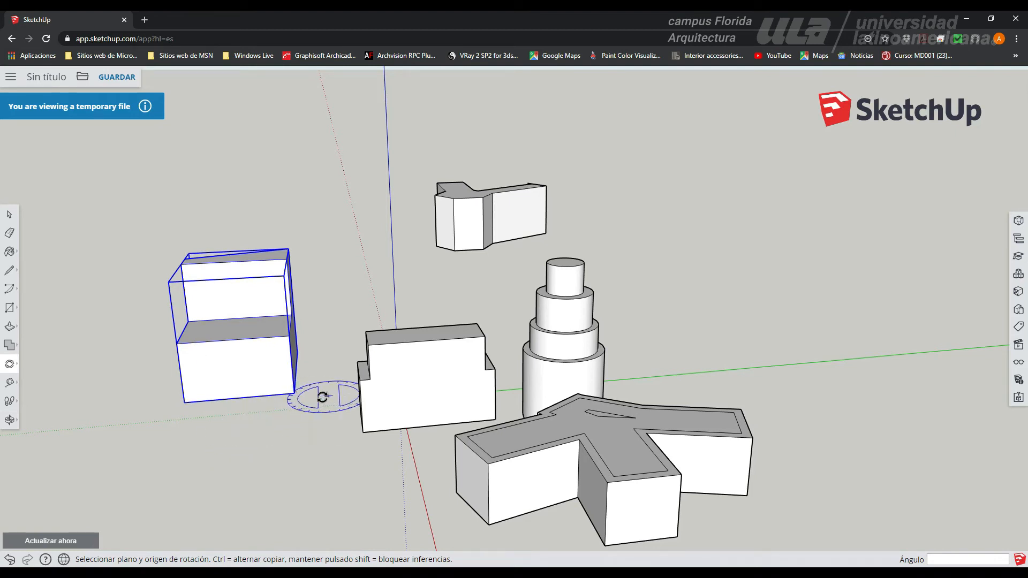
{"action": "scroll", "coordinate": [300, 396], "scroll_direction": "up", "scroll_amount": 4}
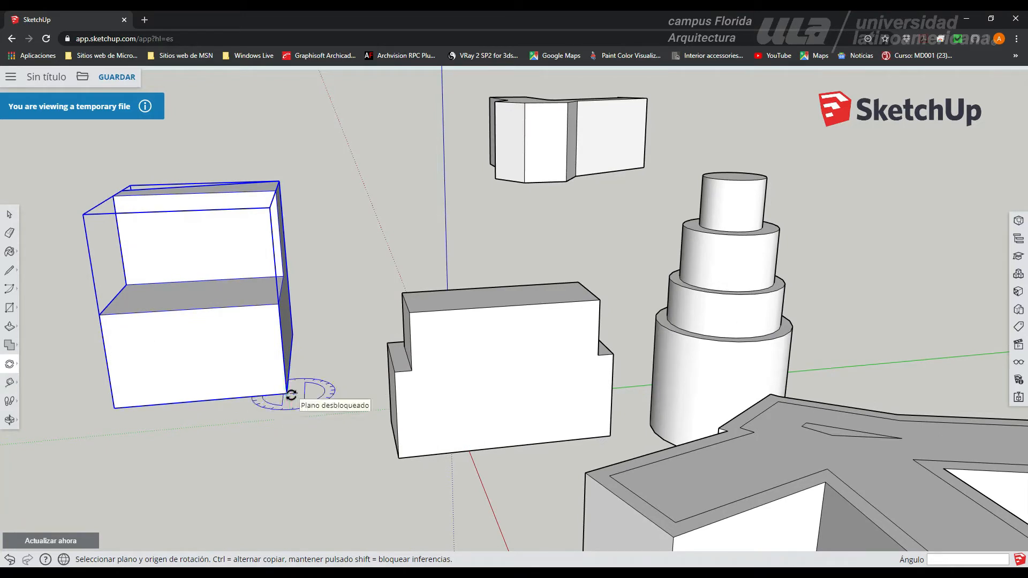
{"action": "middle_click_drag", "start_coordinate": [289, 395], "coordinate": [257, 551]}
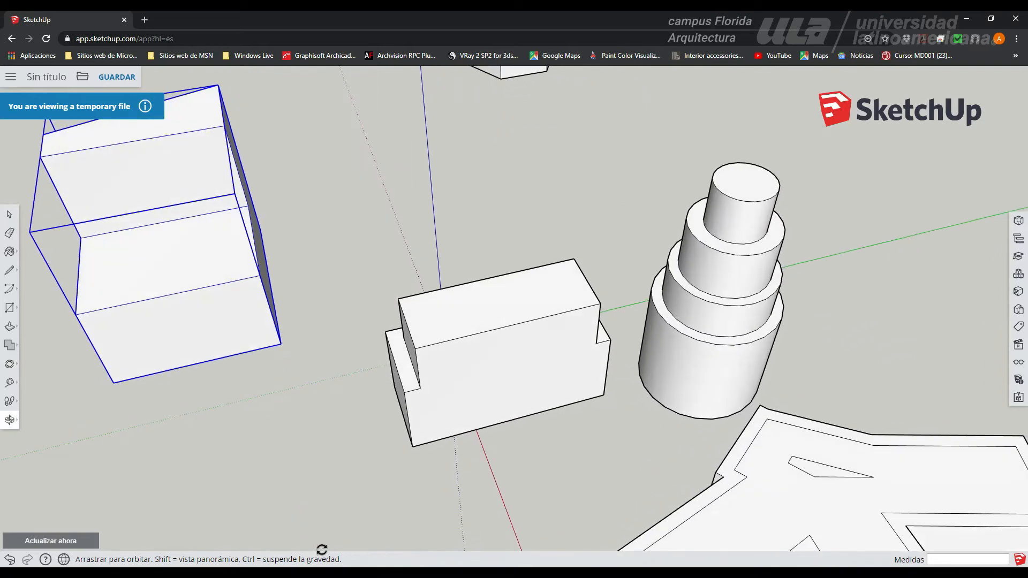
{"action": "left_click", "coordinate": [281, 344]}
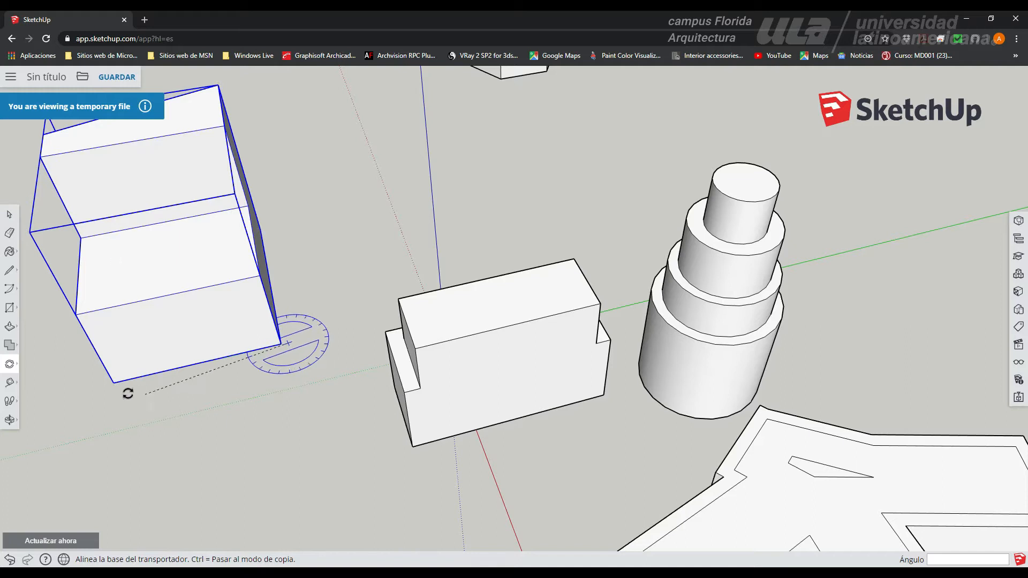
{"action": "left_click", "coordinate": [82, 388]}
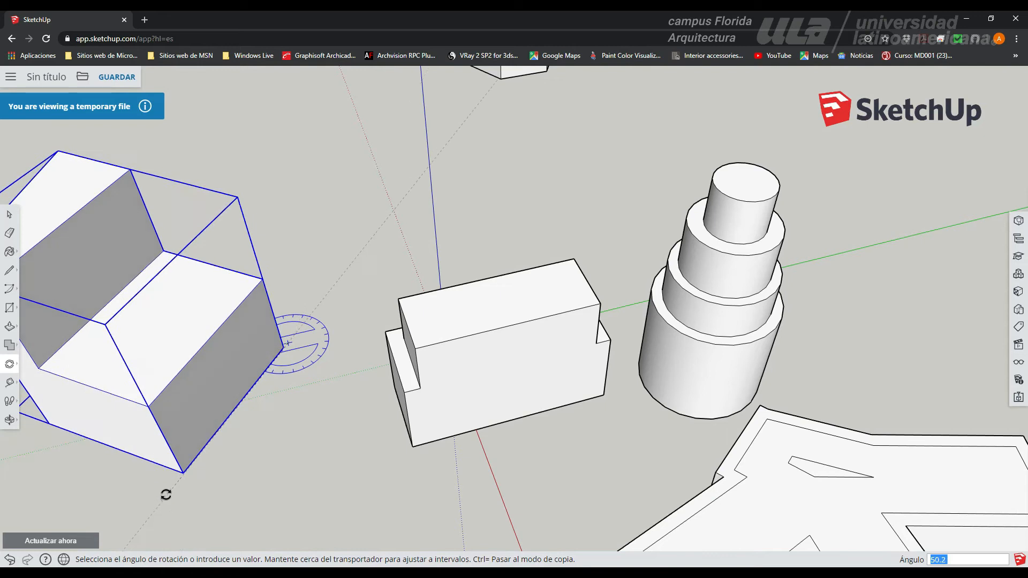
{"action": "type", "text": "45"}
{"action": "key", "text": "Return"}
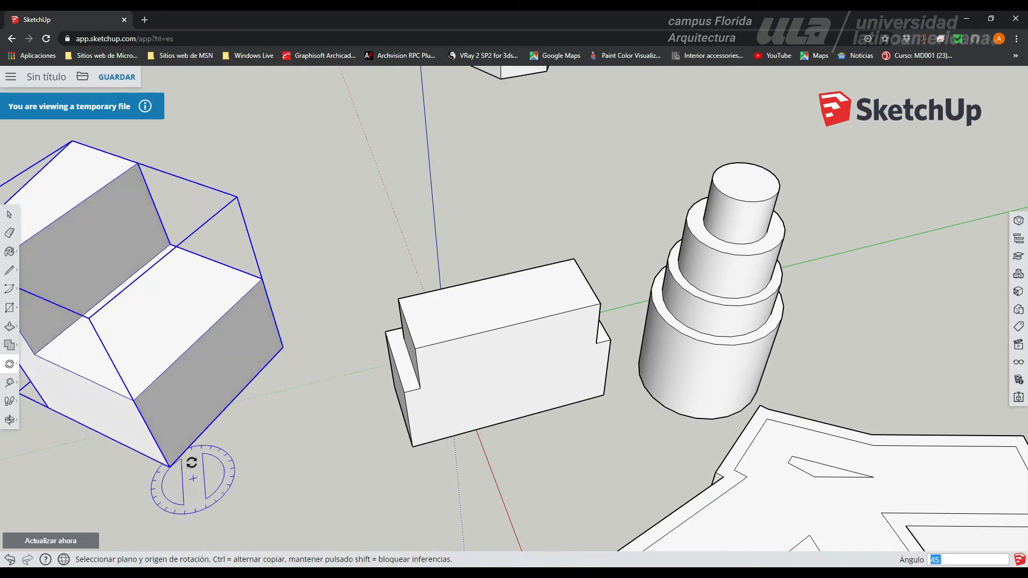
Select all connected faces and edges of the low stepped block beside the cylinder tower and make them a group.
{"action": "scroll", "coordinate": [161, 369], "scroll_direction": "down", "scroll_amount": 3}
{"action": "middle_click_drag", "start_coordinate": [192, 414], "coordinate": [33, 440]}
{"action": "scroll", "coordinate": [166, 361], "scroll_direction": "down", "scroll_amount": 3}
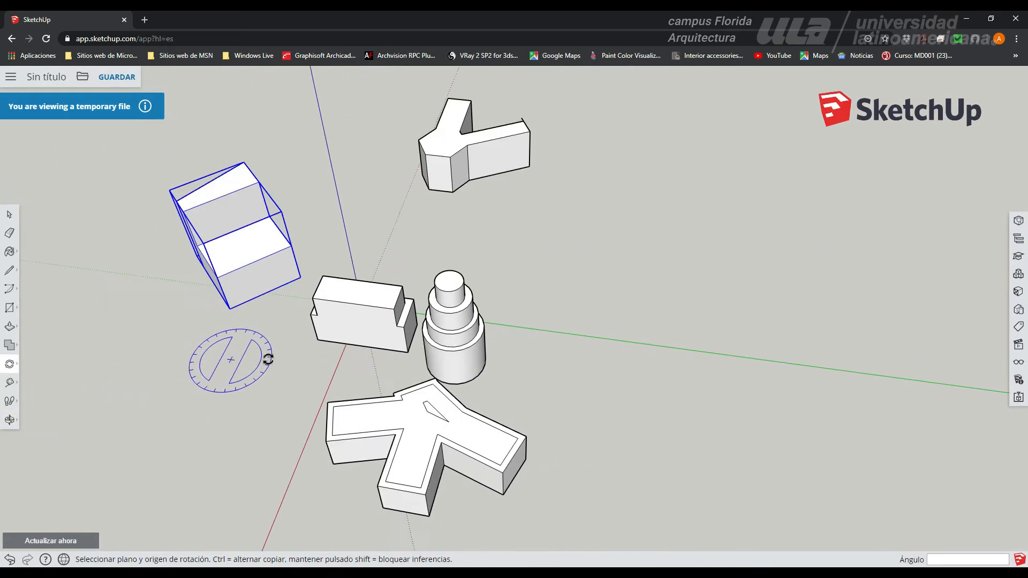
{"action": "left_click", "coordinate": [9, 216]}
{"action": "middle_click_drag", "start_coordinate": [156, 258], "coordinate": [295, 358]}
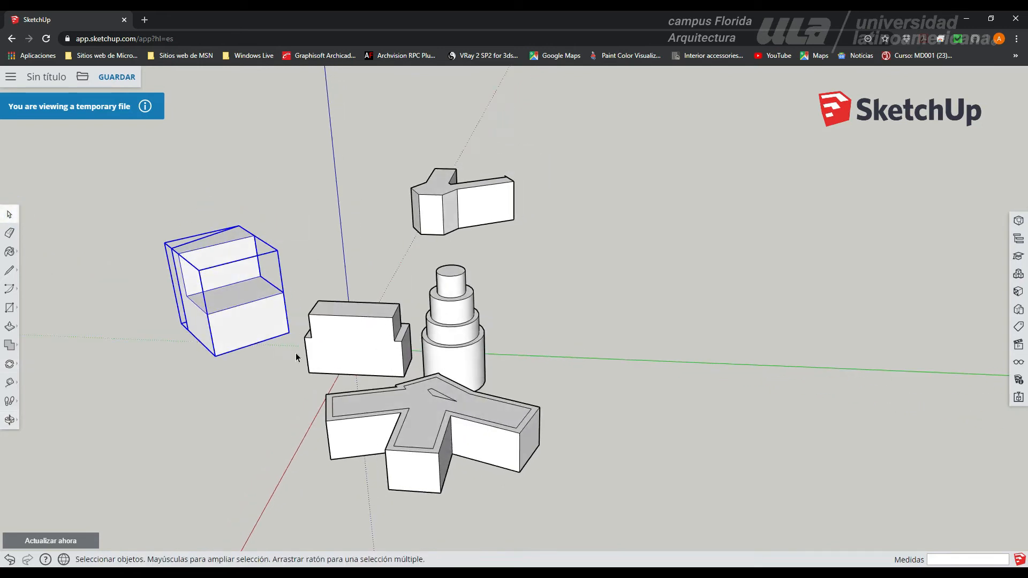
{"action": "left_click", "coordinate": [349, 352]}
{"action": "right_click", "coordinate": [348, 351]}
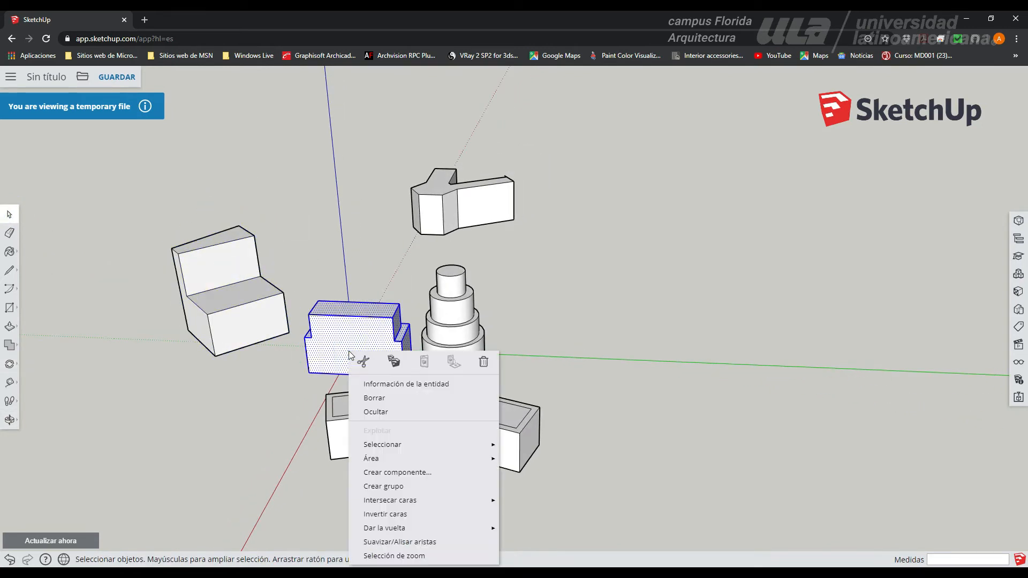
{"action": "left_click", "coordinate": [378, 484]}
Rotate the low stepped group 30° about the red axis from its bottom front corner, using its bottom front edge as baseline.
{"action": "middle_click_drag", "start_coordinate": [274, 377], "coordinate": [429, 284]}
{"action": "scroll", "coordinate": [294, 401], "scroll_direction": "up", "scroll_amount": 4}
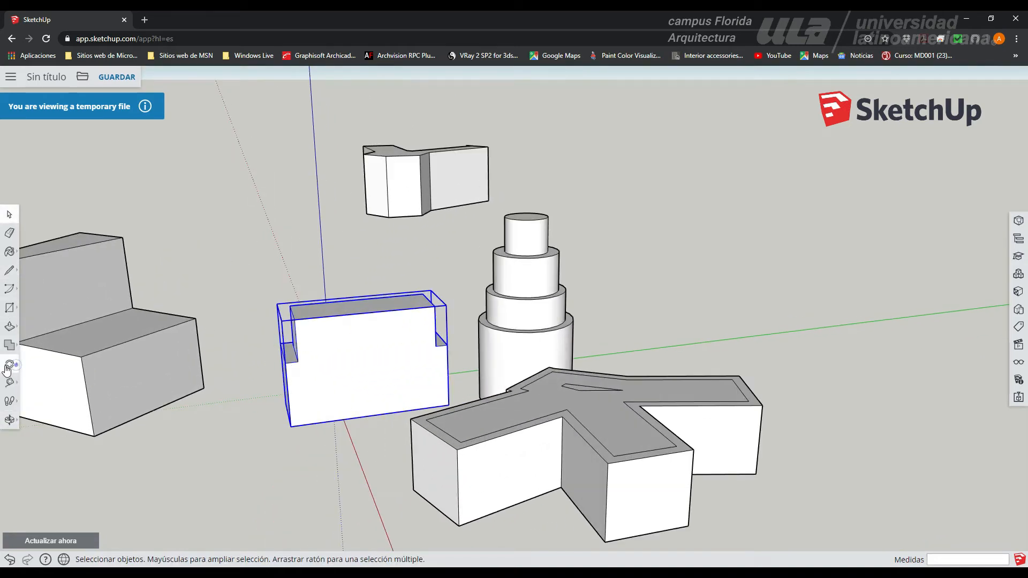
{"action": "left_click", "coordinate": [9, 365]}
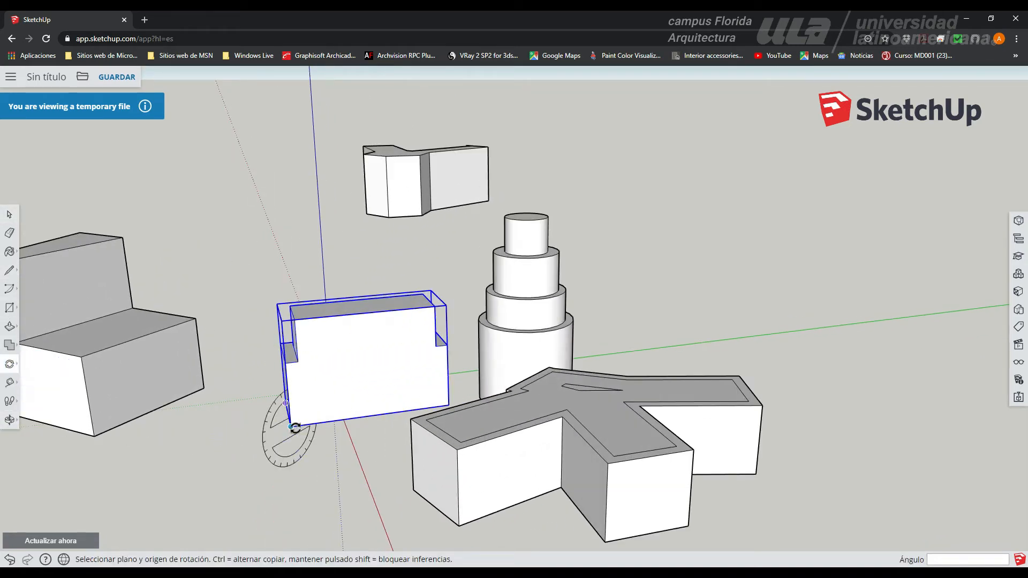
{"action": "scroll", "coordinate": [291, 428], "scroll_direction": "up", "scroll_amount": 3}
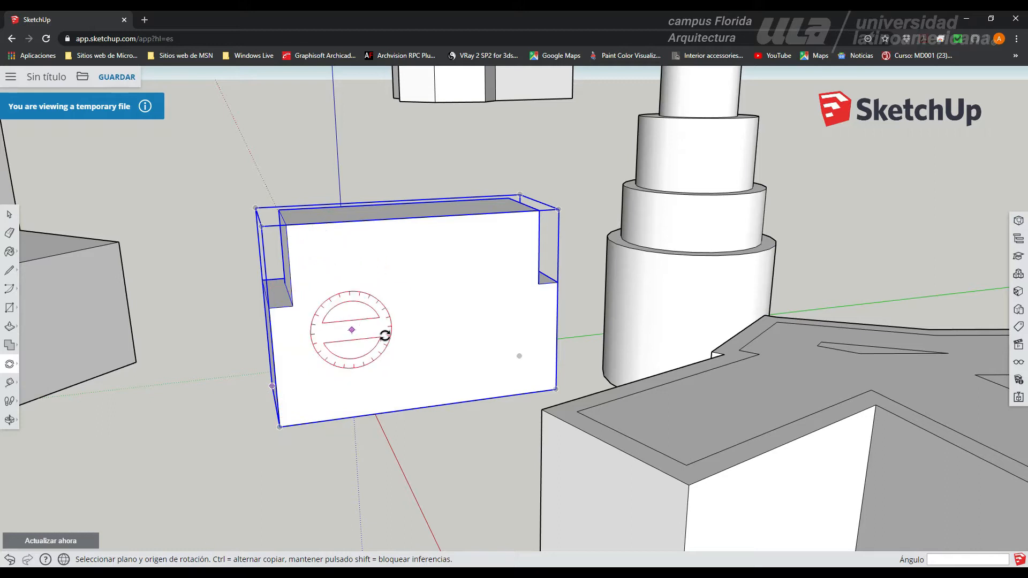
{"action": "left_click", "coordinate": [279, 426]}
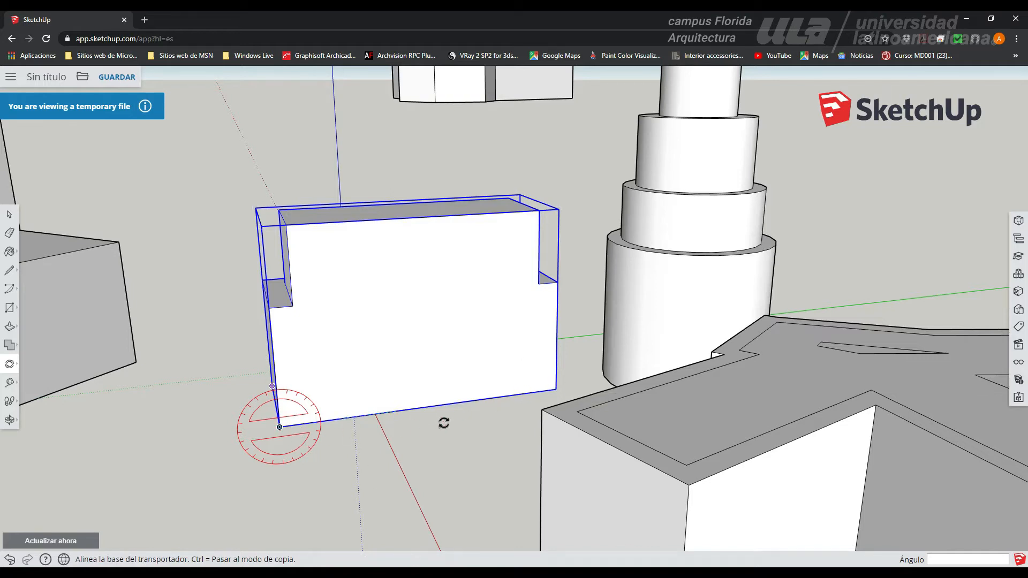
{"action": "left_click", "coordinate": [555, 389]}
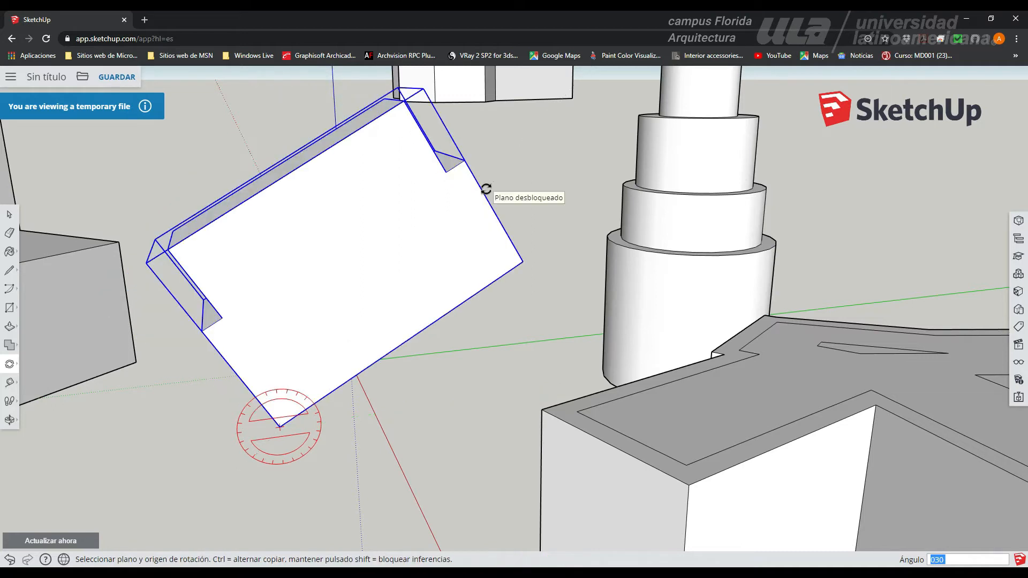
{"action": "left_click", "coordinate": [483, 188]}
Examine the tilted low stepped group and the whole arrangement of solids from several angles.
{"action": "middle_click_drag", "start_coordinate": [319, 407], "coordinate": [218, 484]}
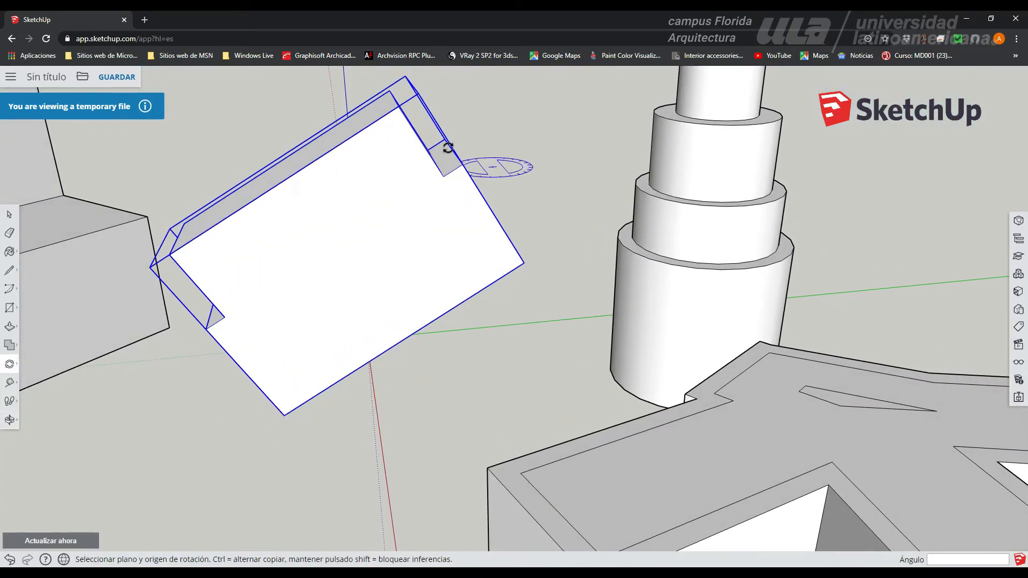
{"action": "middle_click_drag", "start_coordinate": [462, 292], "coordinate": [230, 356]}
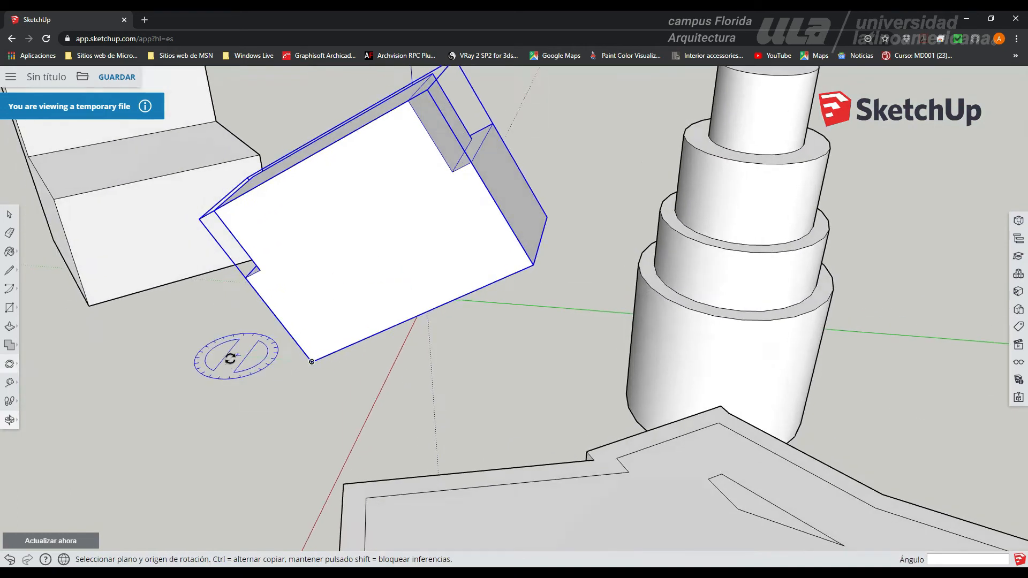
{"action": "scroll", "coordinate": [240, 317], "scroll_direction": "down", "scroll_amount": 5}
{"action": "middle_click_drag", "start_coordinate": [342, 343], "coordinate": [567, 303]}
{"action": "scroll", "coordinate": [412, 343], "scroll_direction": "down", "scroll_amount": 5}
{"action": "middle_click_drag", "start_coordinate": [370, 414], "coordinate": [292, 416]}
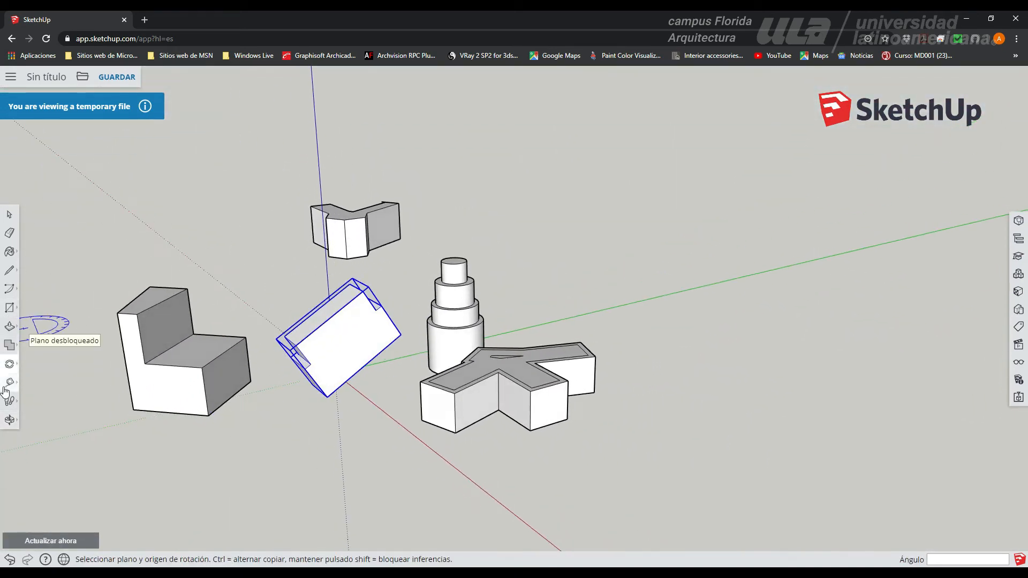
{"action": "left_click", "coordinate": [9, 214]}
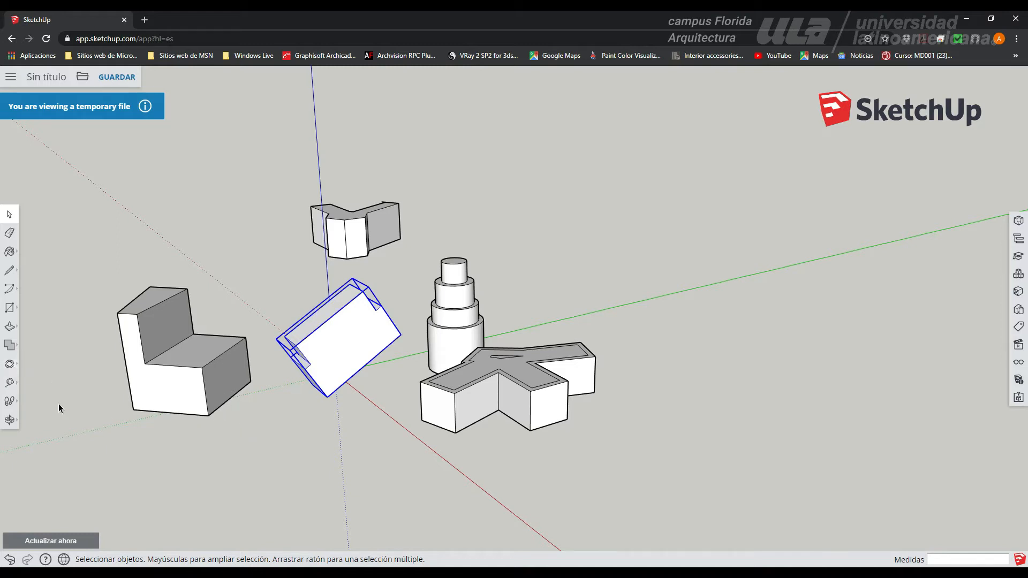
{"action": "left_click", "coordinate": [11, 365]}
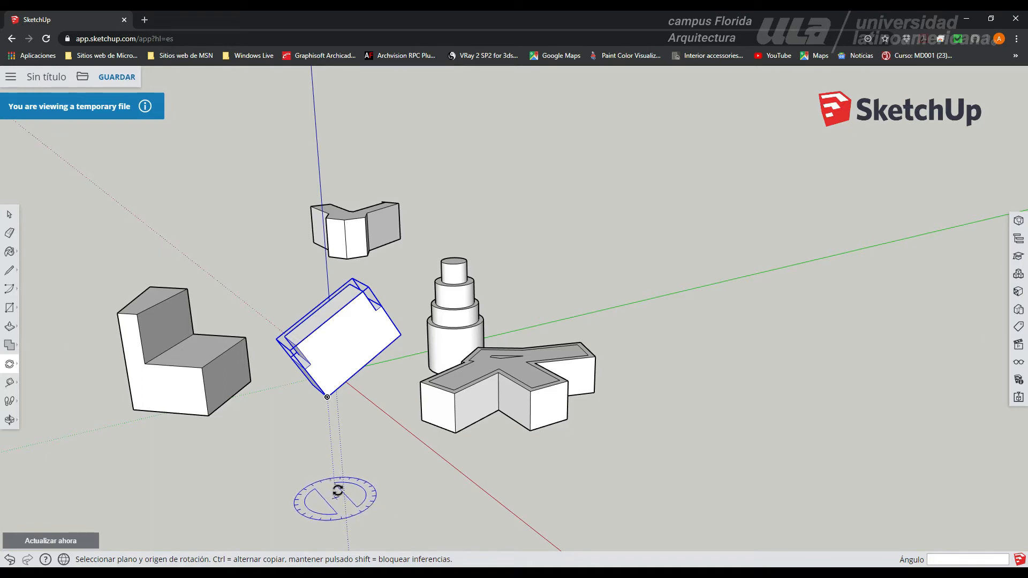
{"action": "middle_click_drag", "start_coordinate": [312, 484], "coordinate": [574, 489]}
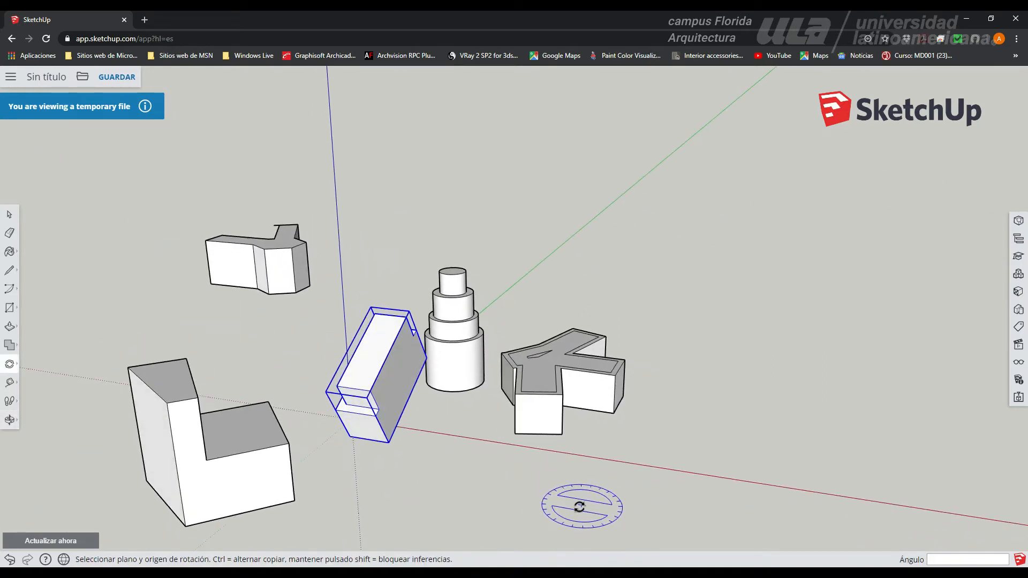
{"action": "left_click_drag", "start_coordinate": [574, 512], "coordinate": [571, 508]}
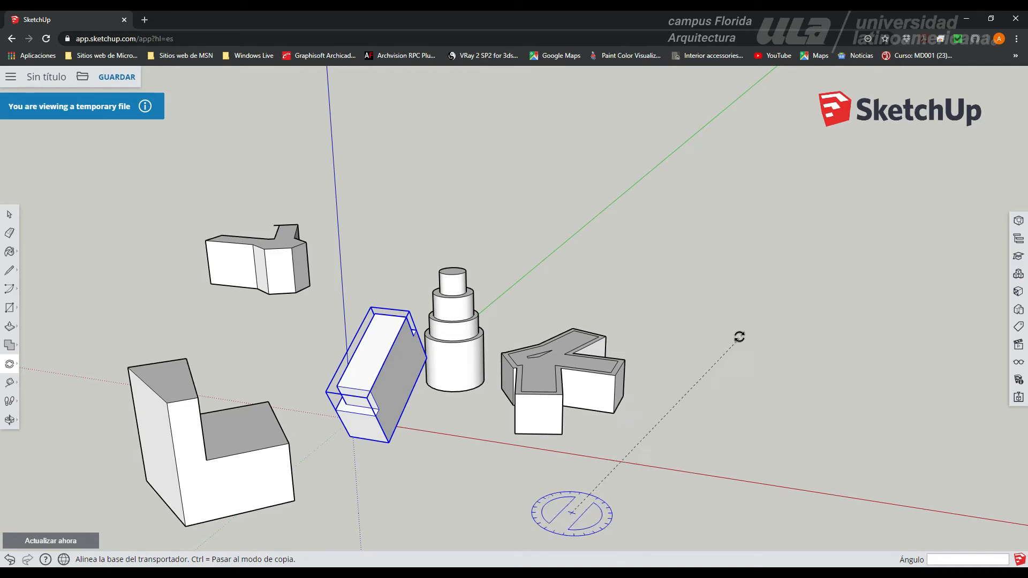
{"action": "left_click", "coordinate": [734, 329]}
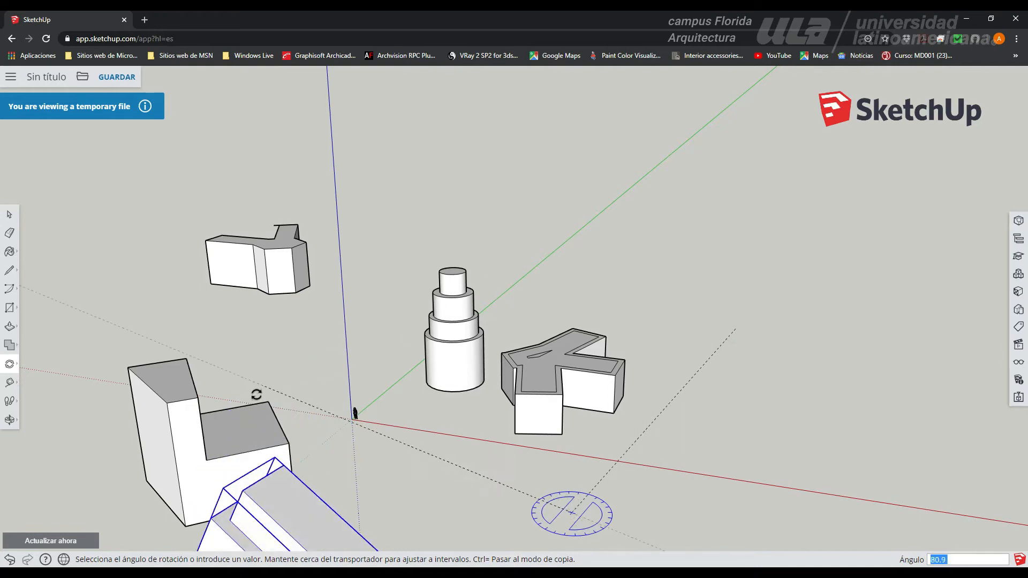
{"action": "scroll", "coordinate": [335, 460], "scroll_direction": "down", "scroll_amount": 4}
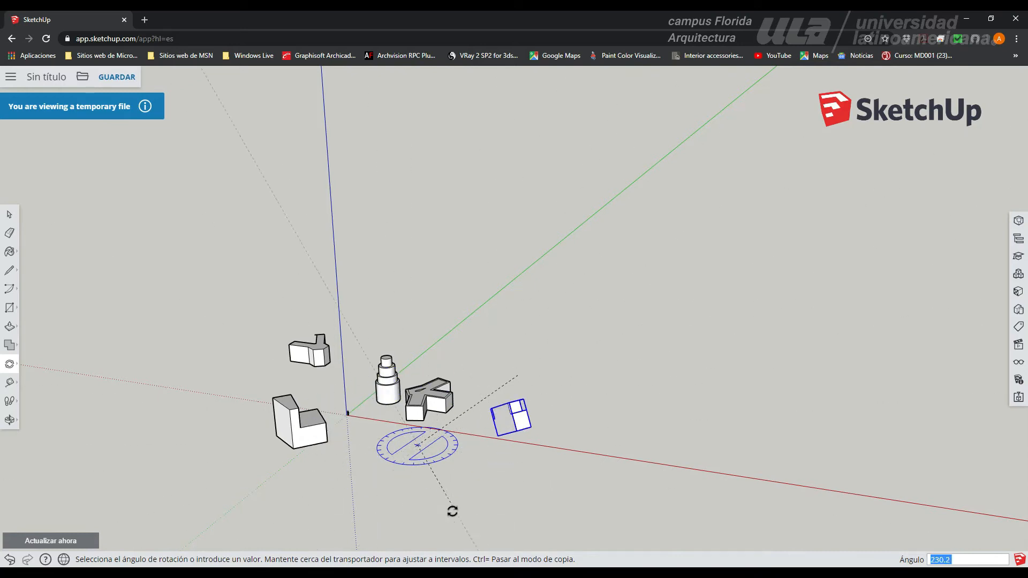
{"action": "key", "text": "Escape"}
Rotate the tilted low stepped group about 260° in the horizontal plane about its bottom front corner.
{"action": "scroll", "coordinate": [300, 449], "scroll_direction": "up", "scroll_amount": 1}
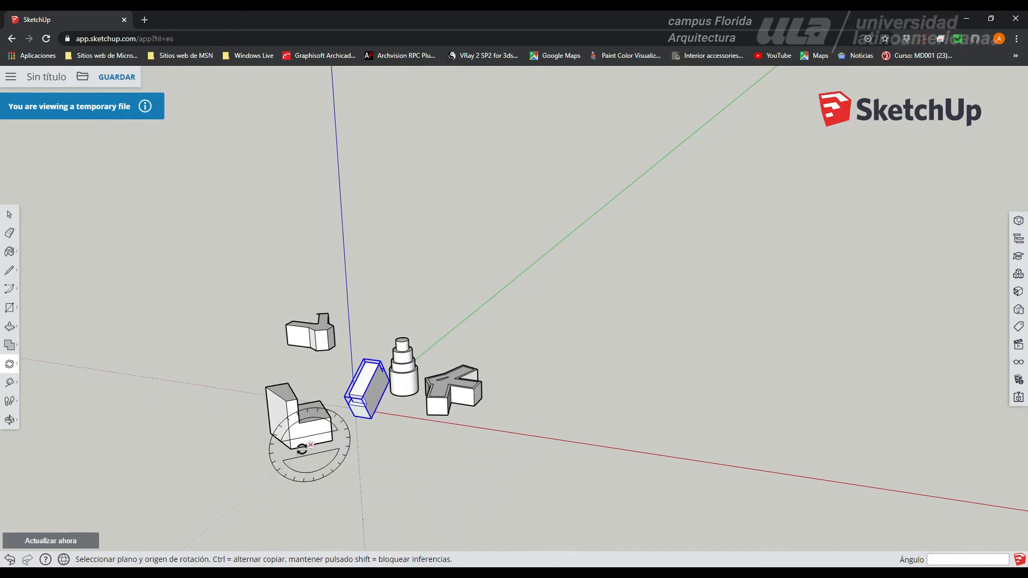
{"action": "scroll", "coordinate": [365, 429], "scroll_direction": "up", "scroll_amount": 2}
{"action": "left_click", "coordinate": [371, 414]}
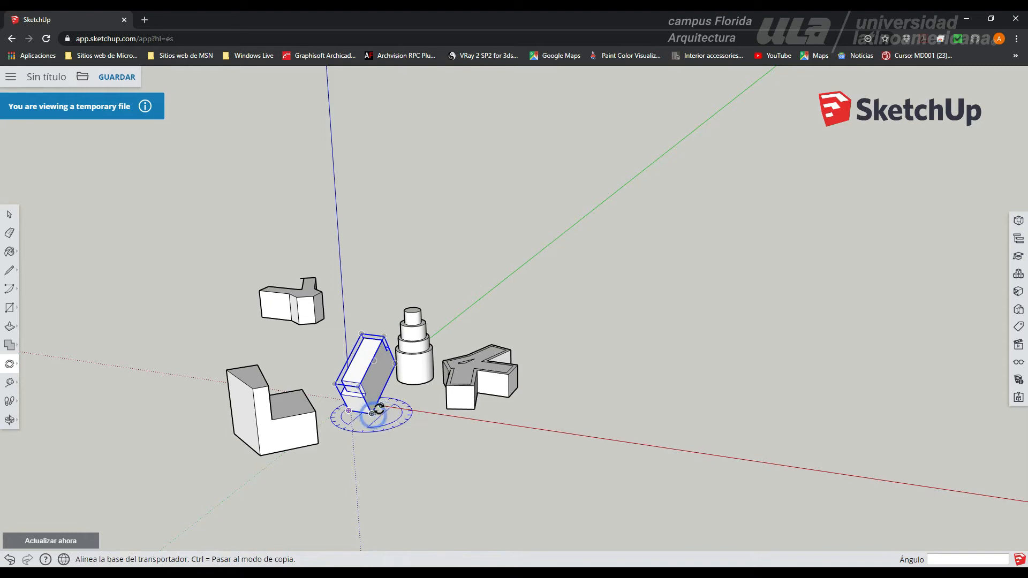
{"action": "left_click", "coordinate": [417, 397]}
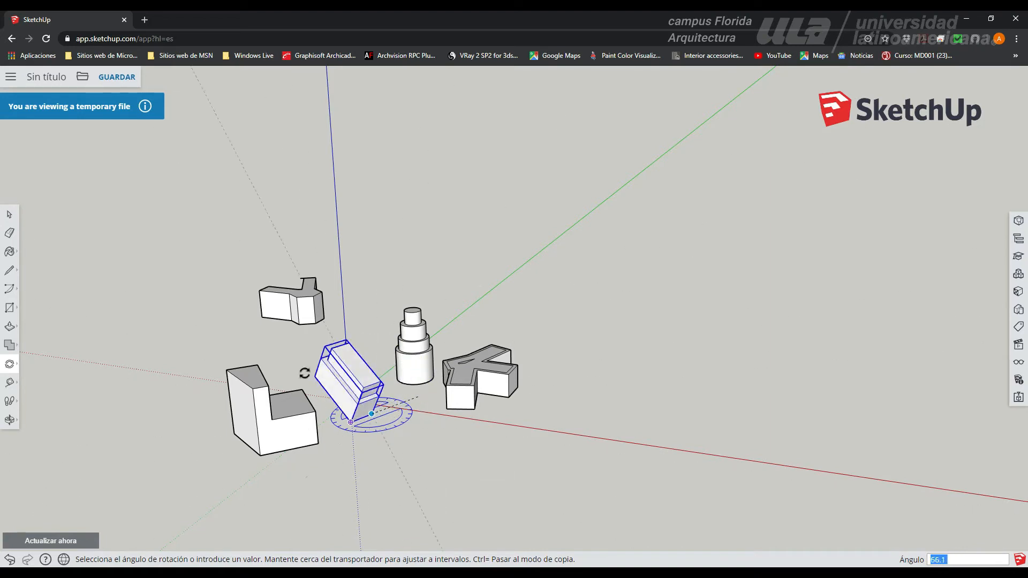
{"action": "left_click", "coordinate": [427, 463]}
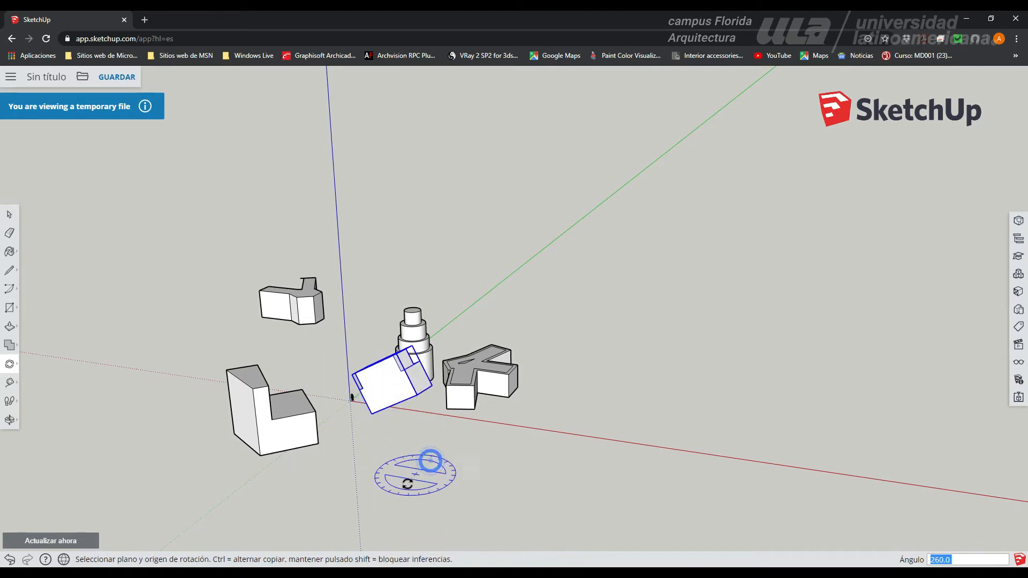
Select the tall L-shaped stepped group and scale it to about 0.84 along the blue axis from the opposite point.
{"action": "left_click", "coordinate": [9, 214]}
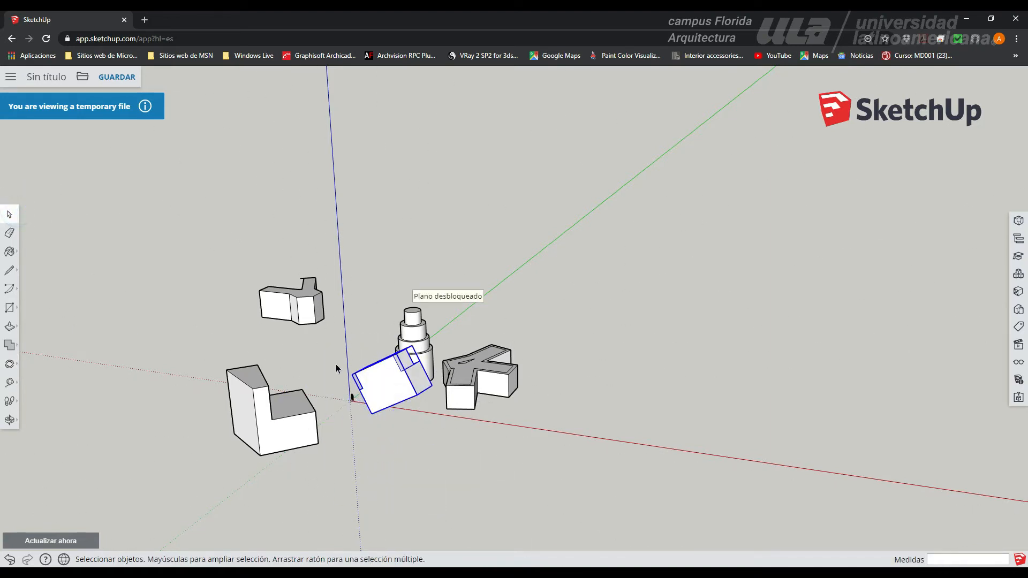
{"action": "left_click", "coordinate": [291, 396]}
{"action": "middle_click_drag", "start_coordinate": [294, 441], "coordinate": [103, 395]}
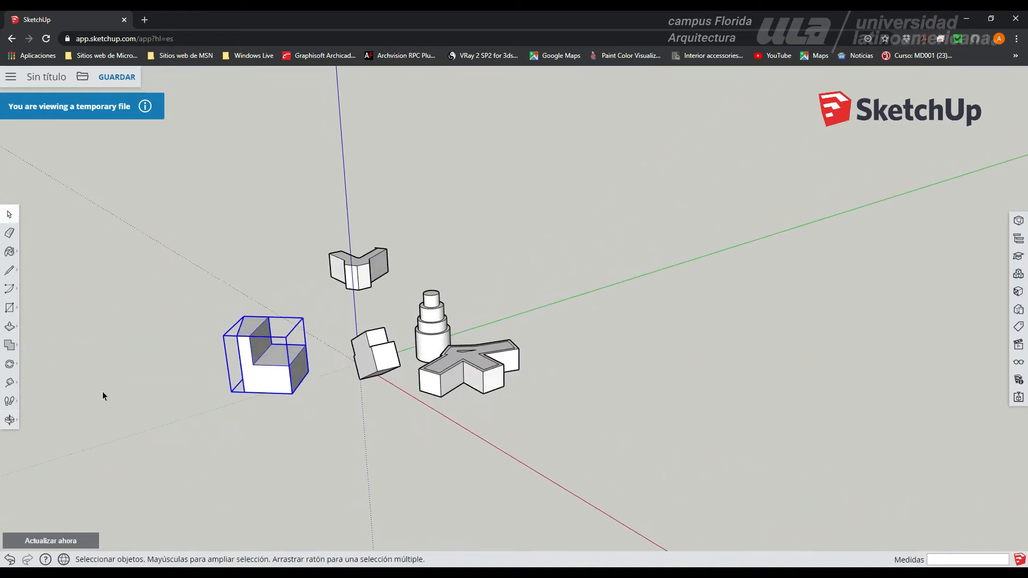
{"action": "scroll", "coordinate": [344, 356], "scroll_direction": "up", "scroll_amount": 5}
{"action": "left_click", "coordinate": [11, 363]}
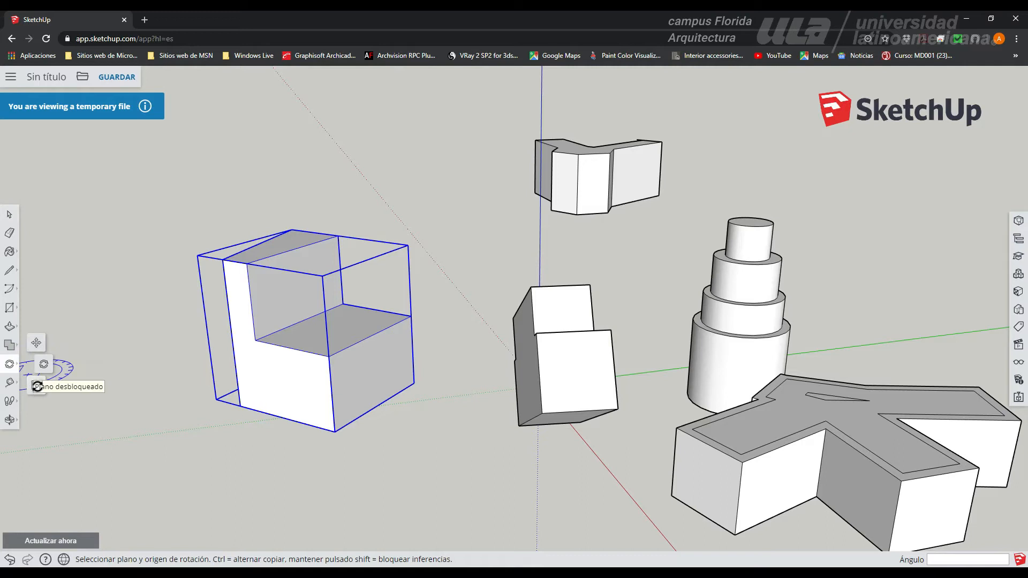
{"action": "left_click", "coordinate": [15, 362]}
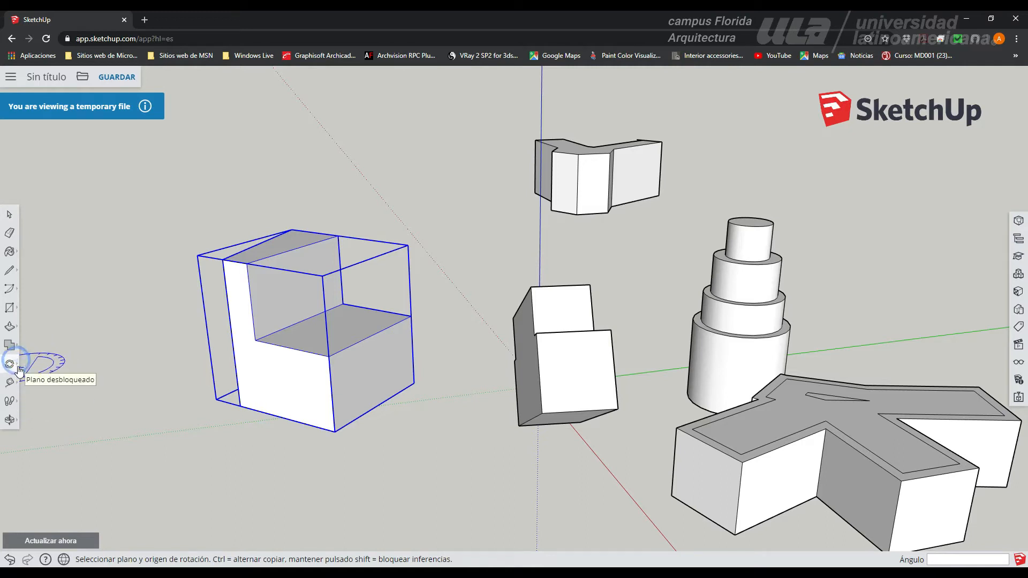
{"action": "left_click", "coordinate": [8, 365]}
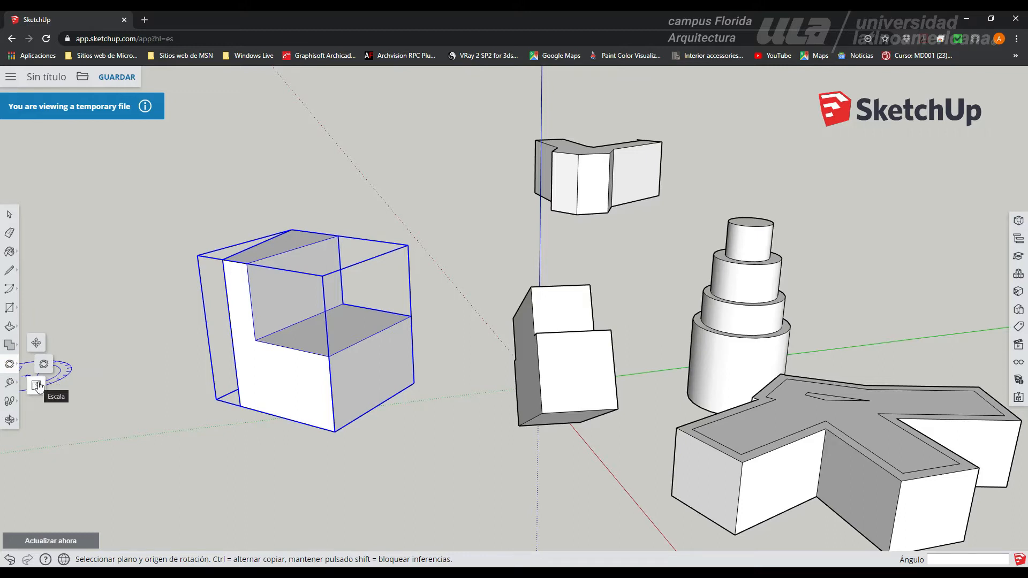
{"action": "left_click", "coordinate": [36, 385]}
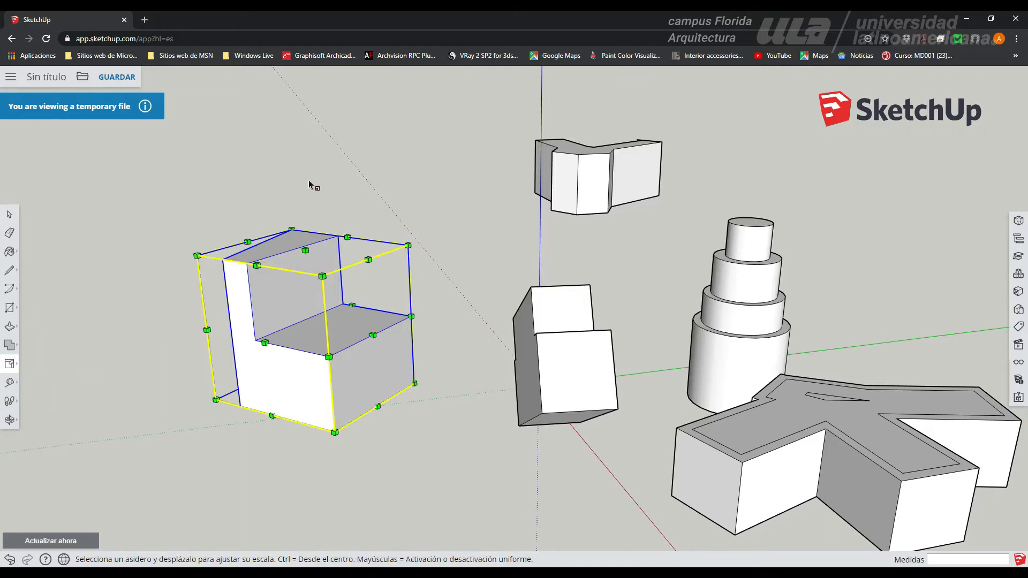
{"action": "middle_click_drag", "start_coordinate": [231, 330], "coordinate": [295, 325]}
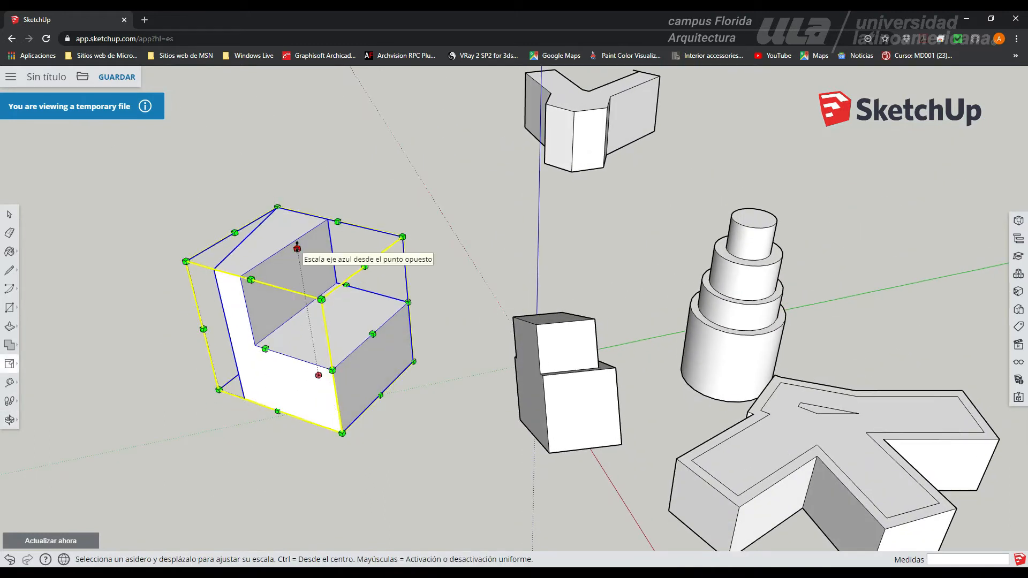
{"action": "left_click_drag", "start_coordinate": [296, 246], "coordinate": [328, 269]}
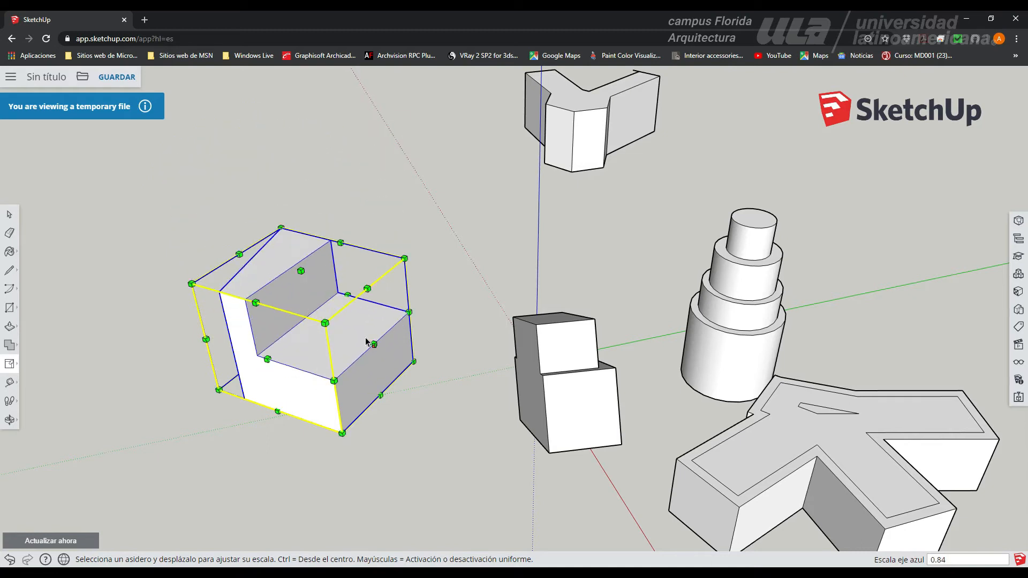
Scale the L-shaped stepped group to about 1.16 along the red axis and about 2.35 along the green axis.
{"action": "left_click_drag", "start_coordinate": [374, 343], "coordinate": [395, 351]}
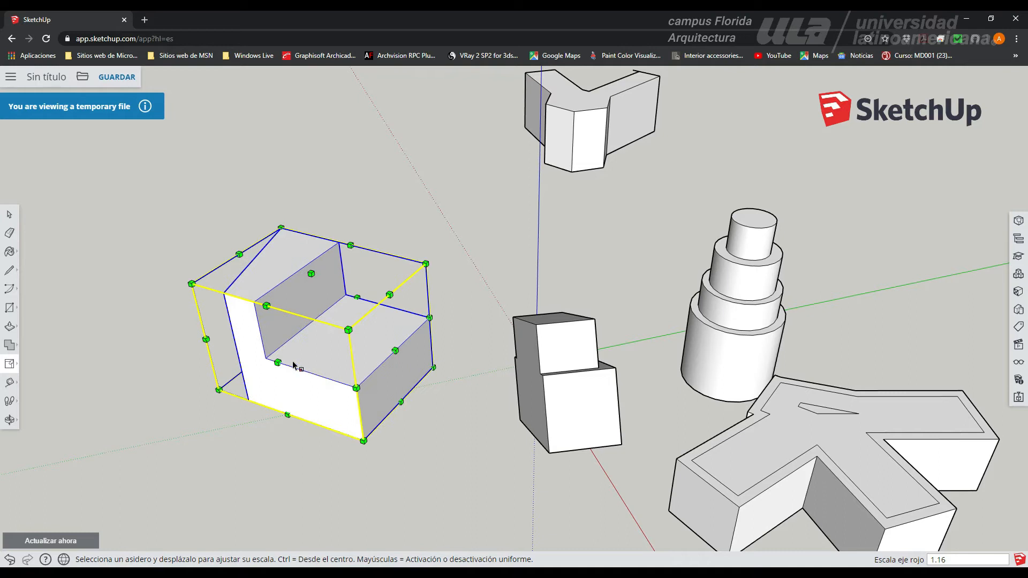
{"action": "left_click_drag", "start_coordinate": [278, 361], "coordinate": [315, 337]}
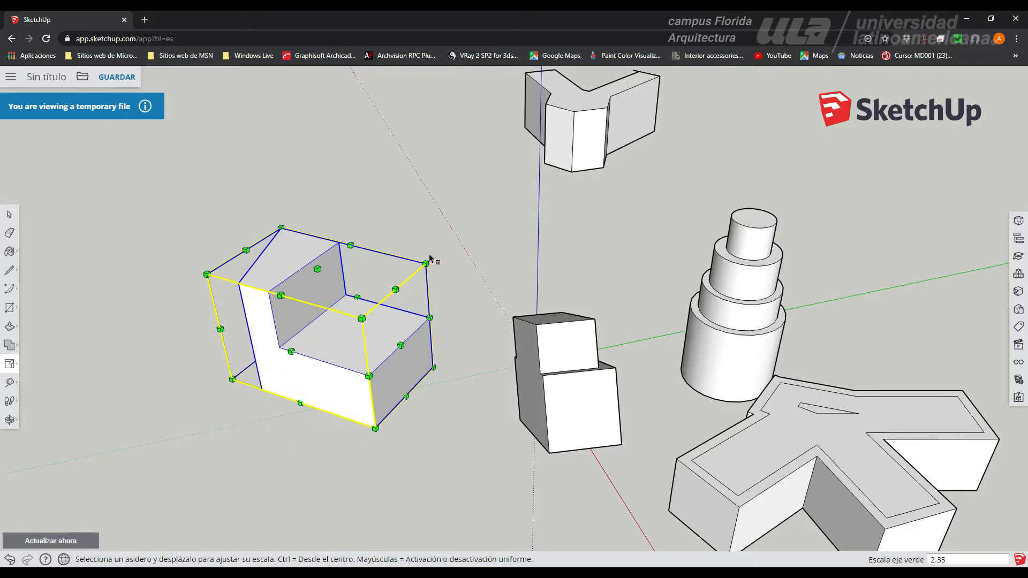
Try scaling the L-shaped stepped group uniformly from its different corner handles, and undo the last reduction.
{"action": "left_click_drag", "start_coordinate": [426, 263], "coordinate": [400, 283]}
{"action": "mouse_move", "coordinate": [207, 274]}
{"action": "left_mouse_down"}
{"action": "mouse_move", "coordinate": [351, 337]}
{"action": "mouse_move", "coordinate": [297, 327]}
{"action": "mouse_move", "coordinate": [206, 274]}
{"action": "left_mouse_up"}
{"action": "mouse_move", "coordinate": [279, 225]}
{"action": "left_mouse_down"}
{"action": "mouse_move", "coordinate": [343, 369]}
{"action": "mouse_move", "coordinate": [281, 225]}
{"action": "left_mouse_up"}
{"action": "mouse_move", "coordinate": [425, 263]}
{"action": "left_mouse_down"}
{"action": "mouse_move", "coordinate": [307, 333]}
{"action": "mouse_move", "coordinate": [441, 255]}
{"action": "mouse_move", "coordinate": [425, 263]}
{"action": "left_mouse_up"}
{"action": "left_click_drag", "start_coordinate": [231, 380], "coordinate": [356, 292]}
{"action": "middle_click_drag", "start_coordinate": [355, 292], "coordinate": [302, 358]}
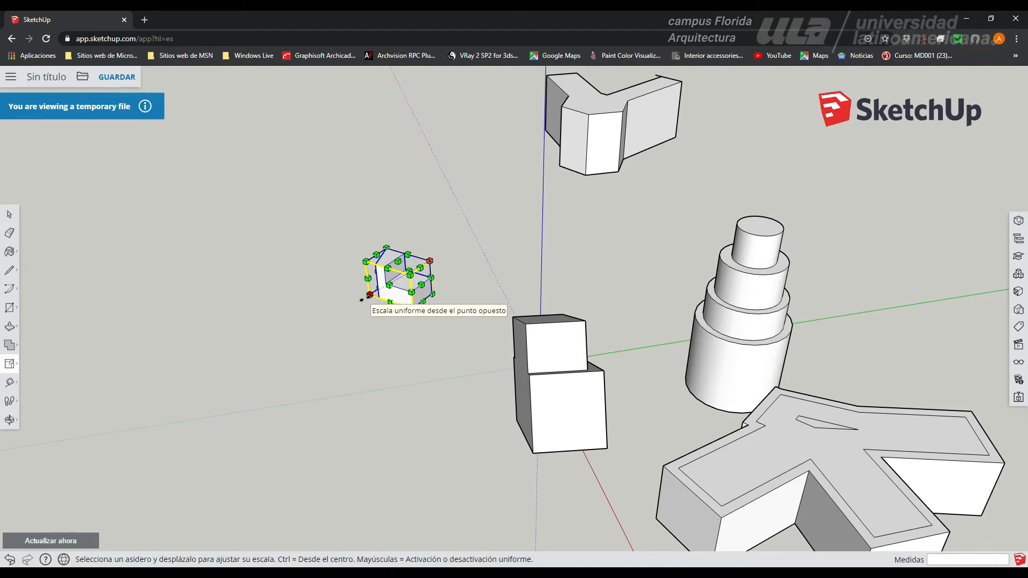
{"action": "key", "text": "ctrl+z"}
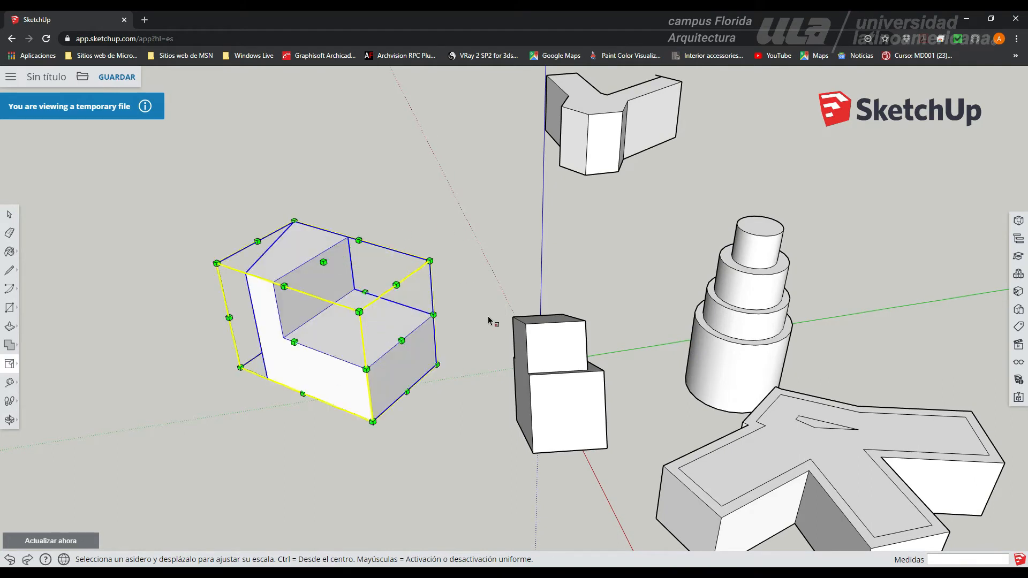
Scale the L-shaped stepped group uniformly by .5 from its top rear corner handle and deselect it.
{"action": "left_click_drag", "start_coordinate": [429, 260], "coordinate": [402, 276]}
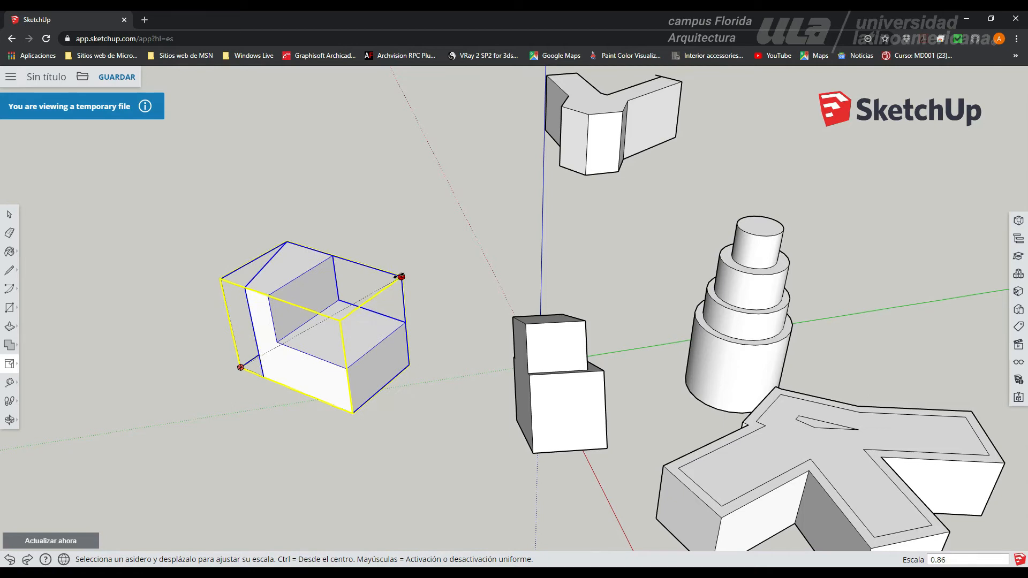
{"action": "left_click_drag", "start_coordinate": [401, 276], "coordinate": [384, 287]}
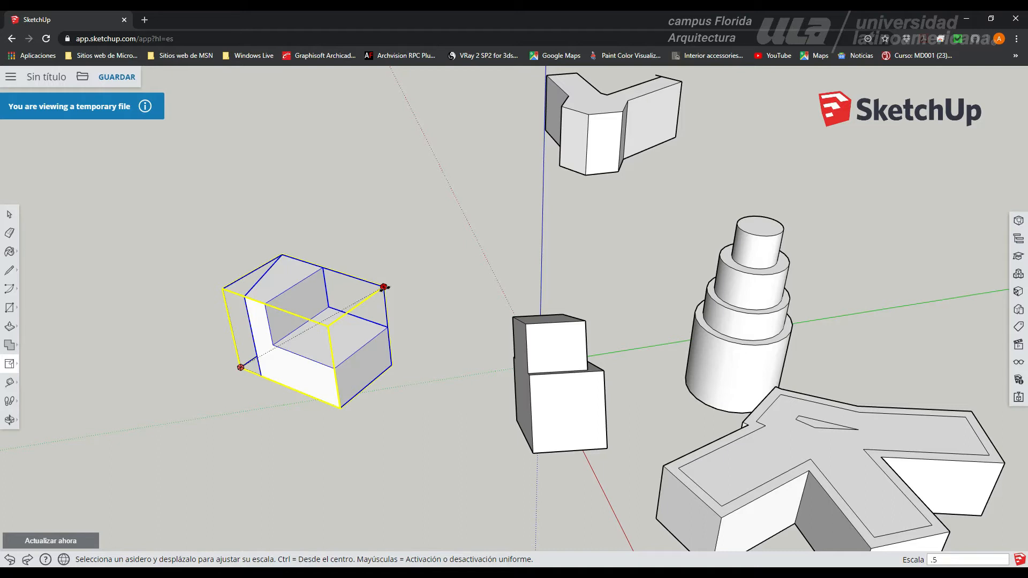
{"action": "key", "text": "Return"}
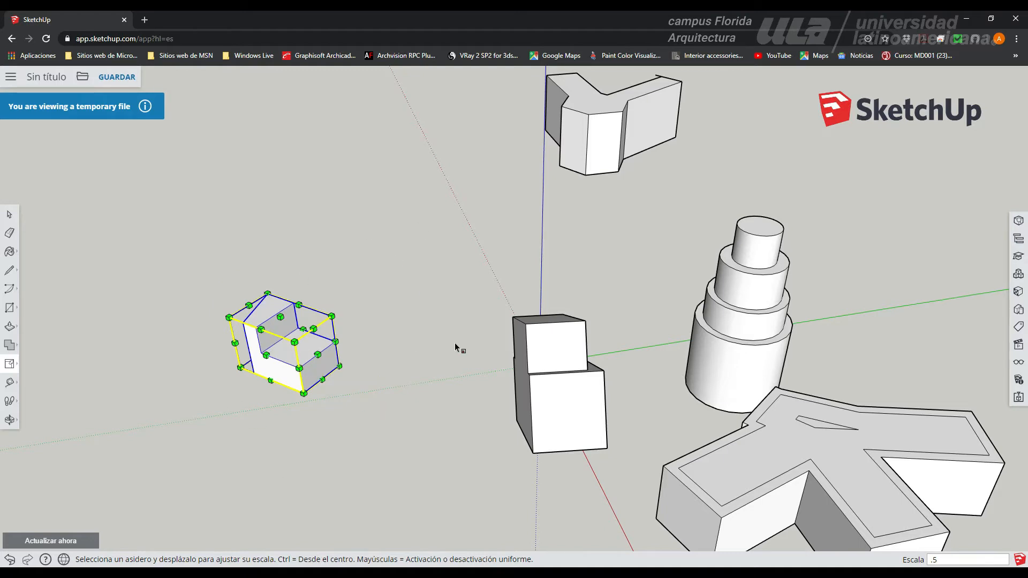
{"action": "left_click", "coordinate": [9, 214]}
{"action": "left_click", "coordinate": [256, 246]}
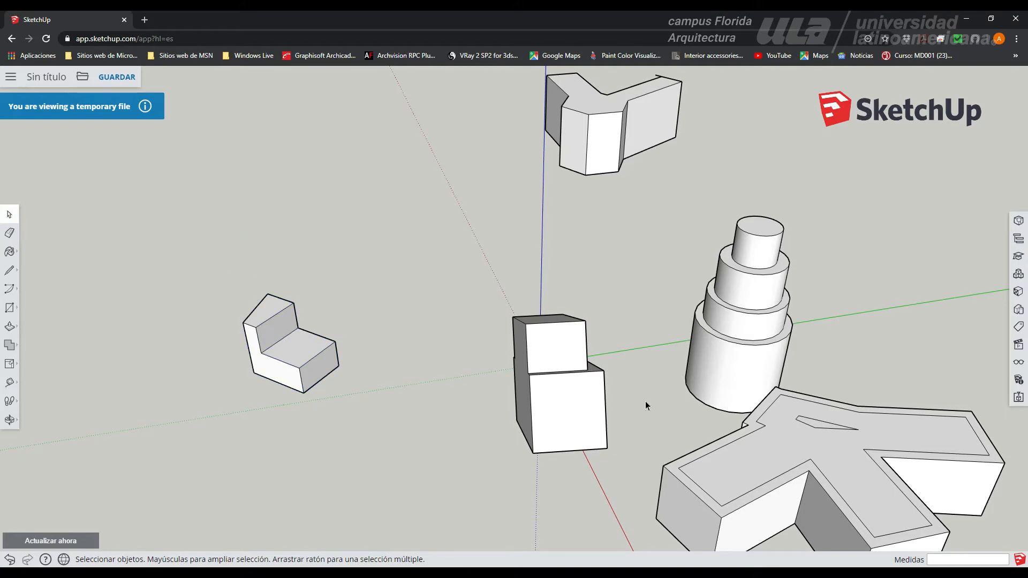
Erase a vertical corner edge at the end of the large branched block's front arm and examine its opened interior.
{"action": "scroll", "coordinate": [388, 348], "scroll_direction": "down", "scroll_amount": 4}
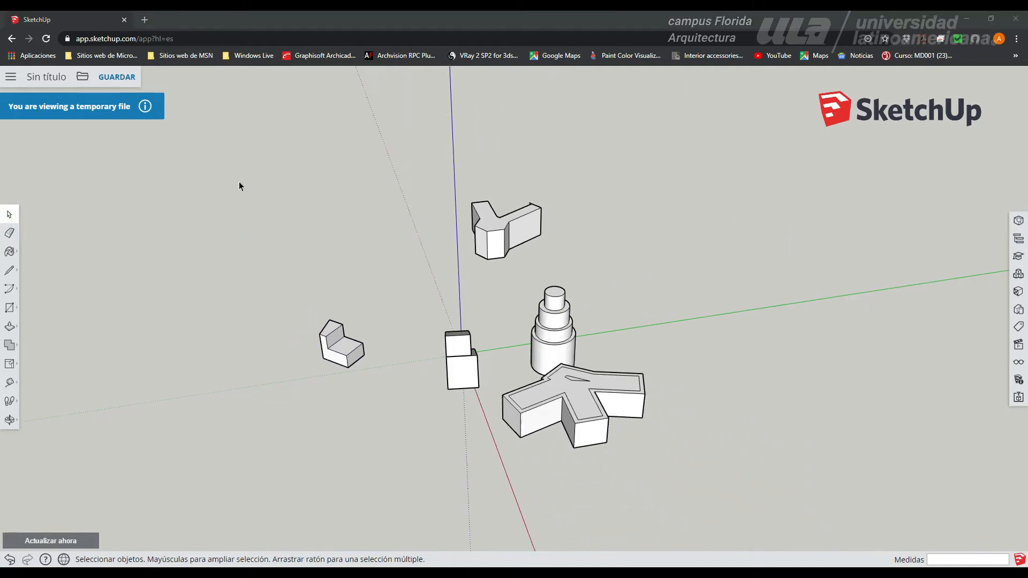
{"action": "left_click_drag", "start_coordinate": [230, 146], "coordinate": [268, 246]}
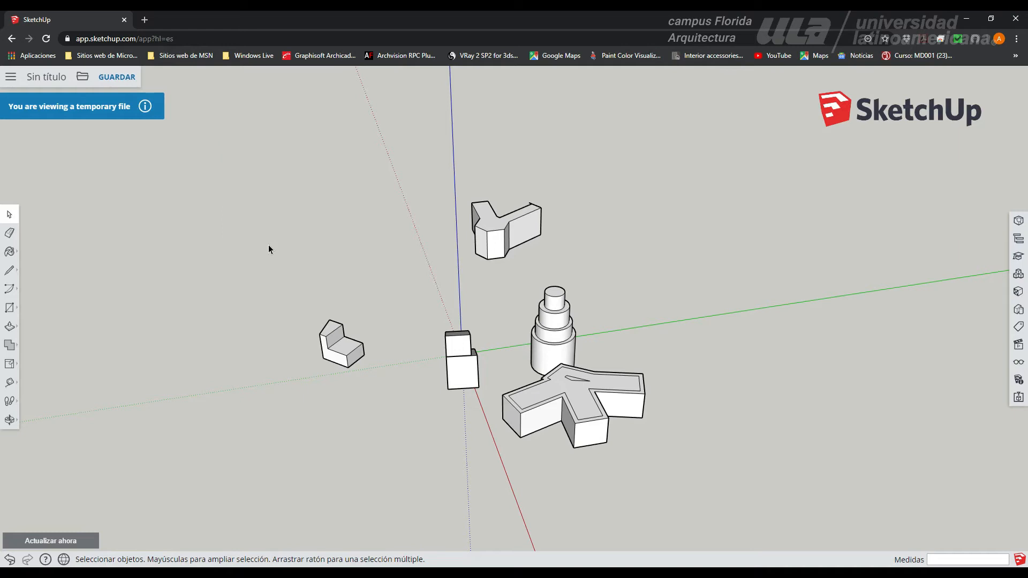
{"action": "left_click", "coordinate": [10, 234]}
{"action": "scroll", "coordinate": [532, 420], "scroll_direction": "up", "scroll_amount": 6}
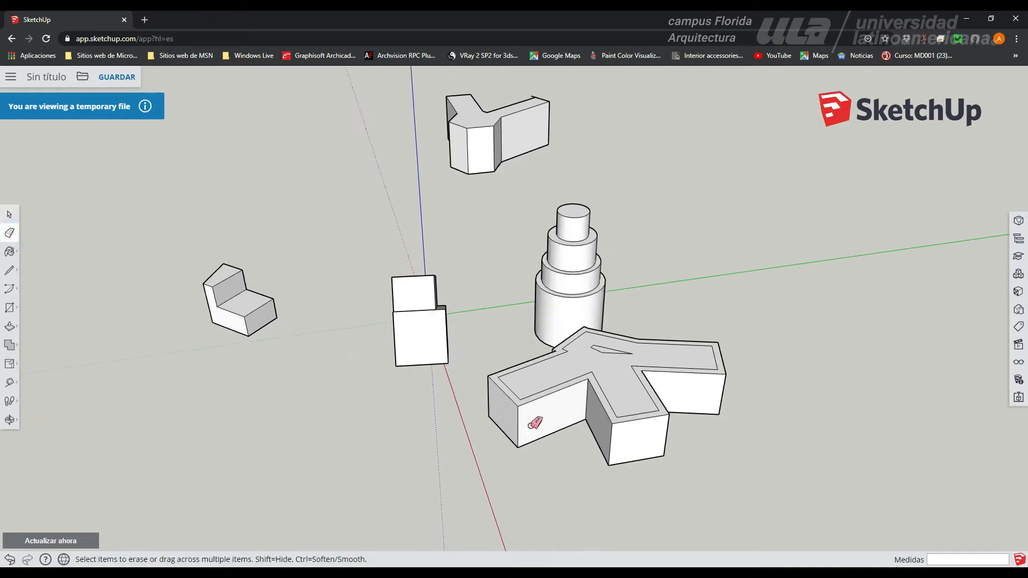
{"action": "left_click", "coordinate": [466, 371]}
{"action": "mouse_move", "coordinate": [445, 419]}
{"action": "middle_mouse_down"}
{"action": "mouse_move", "coordinate": [836, 289]}
{"action": "mouse_move", "coordinate": [750, 262]}
{"action": "mouse_move", "coordinate": [523, 374]}
{"action": "mouse_move", "coordinate": [525, 427]}
{"action": "mouse_move", "coordinate": [617, 356]}
{"action": "mouse_move", "coordinate": [638, 261]}
{"action": "mouse_move", "coordinate": [714, 300]}
{"action": "mouse_move", "coordinate": [966, 321]}
{"action": "mouse_move", "coordinate": [743, 307]}
{"action": "mouse_move", "coordinate": [746, 284]}
{"action": "mouse_move", "coordinate": [661, 298]}
{"action": "middle_mouse_up"}
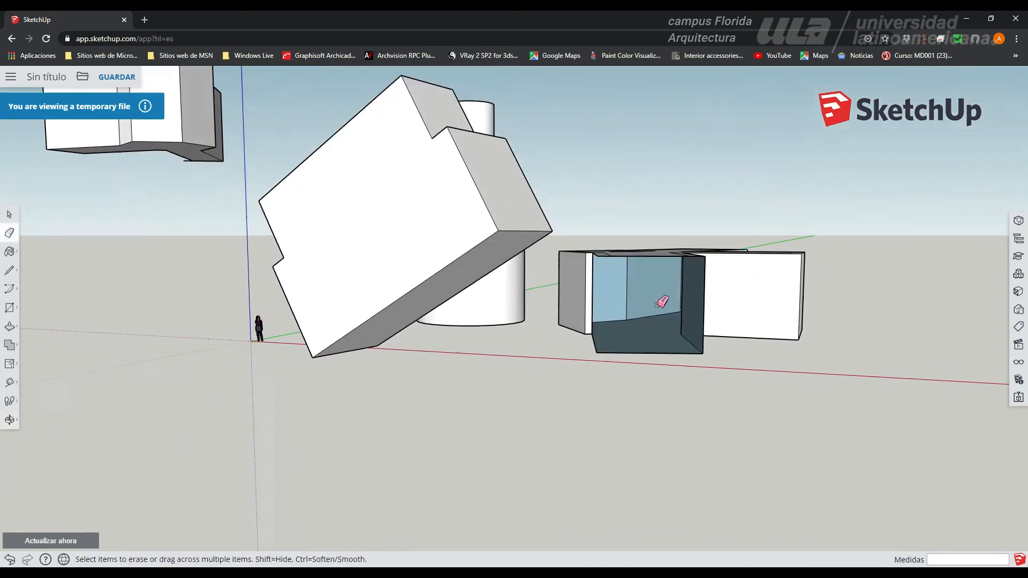
{"action": "scroll", "coordinate": [661, 298], "scroll_direction": "up", "scroll_amount": 5}
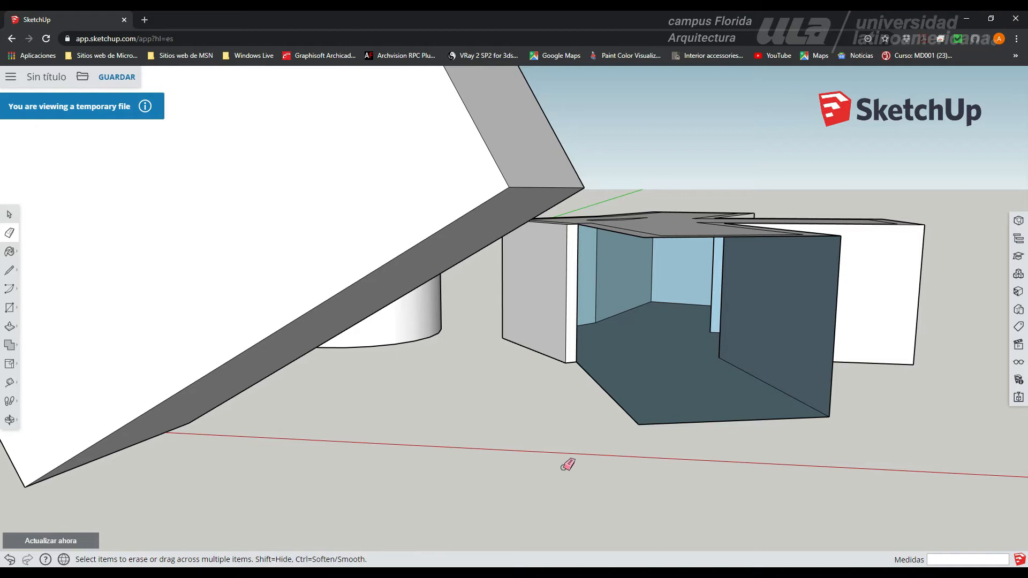
{"action": "scroll", "coordinate": [567, 464], "scroll_direction": "down", "scroll_amount": 3}
{"action": "scroll", "coordinate": [562, 444], "scroll_direction": "down", "scroll_amount": 5}
Erase the tilted low stepped group, the raised branched group and the small L-shaped stepped group.
{"action": "middle_click_drag", "start_coordinate": [560, 448], "coordinate": [376, 437]}
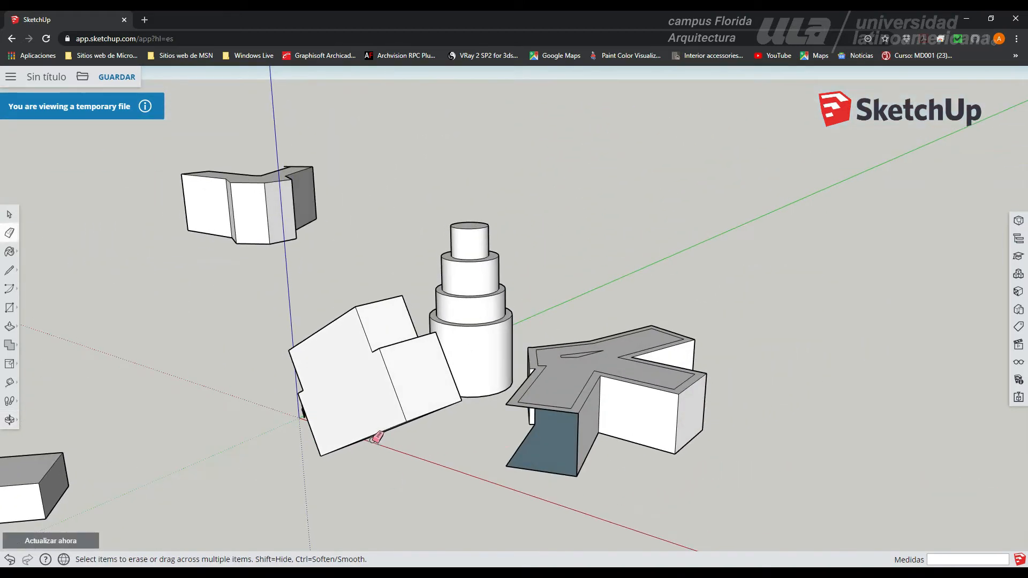
{"action": "left_click", "coordinate": [407, 423]}
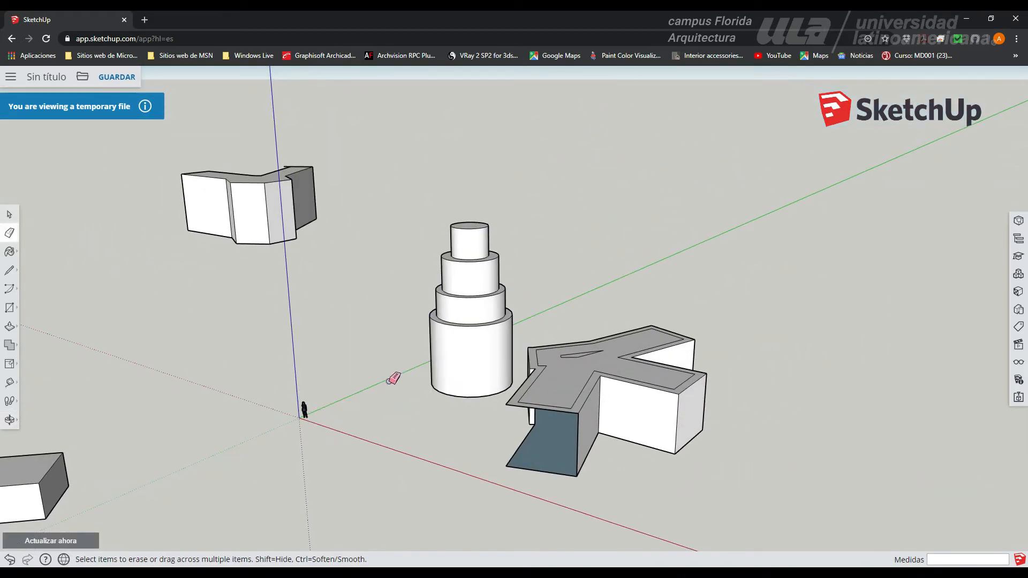
{"action": "scroll", "coordinate": [177, 298], "scroll_direction": "down", "scroll_amount": 5}
{"action": "left_click", "coordinate": [273, 270]}
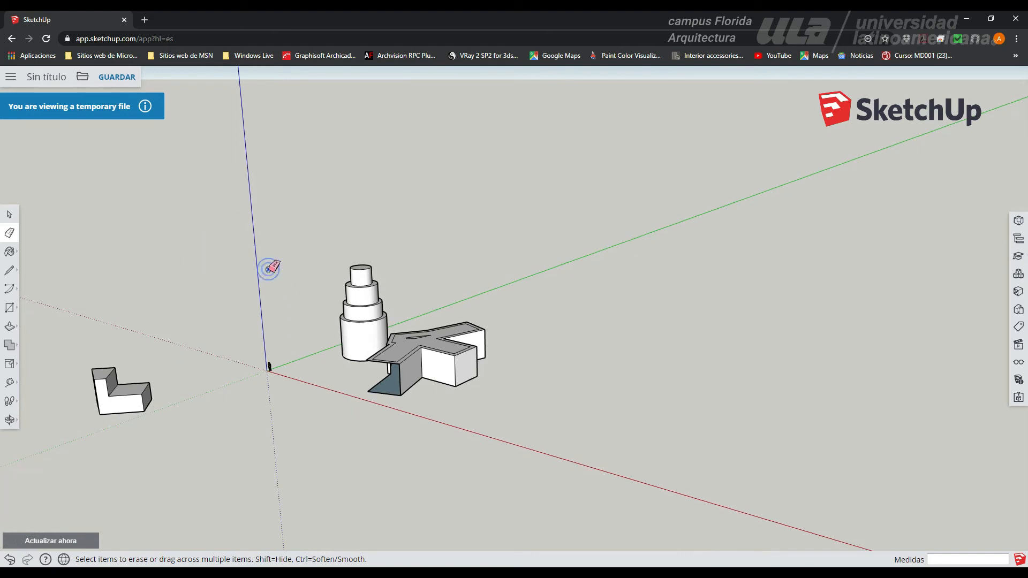
{"action": "left_click", "coordinate": [147, 392]}
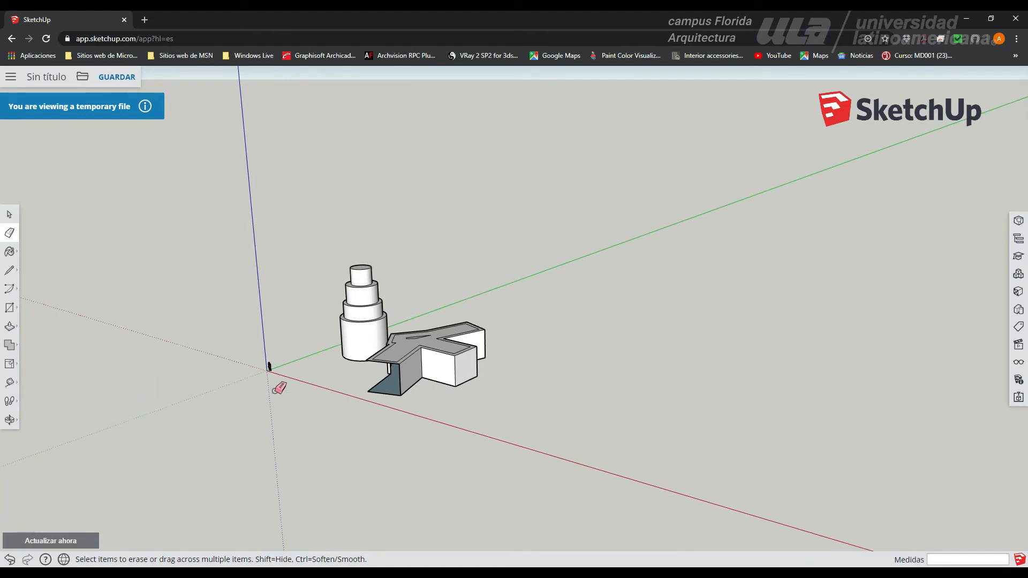
Erase the bottom circular edge of the cylinder tower to remove its lowest wall, and inspect the result from several angles.
{"action": "middle_click_drag", "start_coordinate": [226, 399], "coordinate": [378, 389]}
{"action": "scroll", "coordinate": [379, 389], "scroll_direction": "up", "scroll_amount": 6}
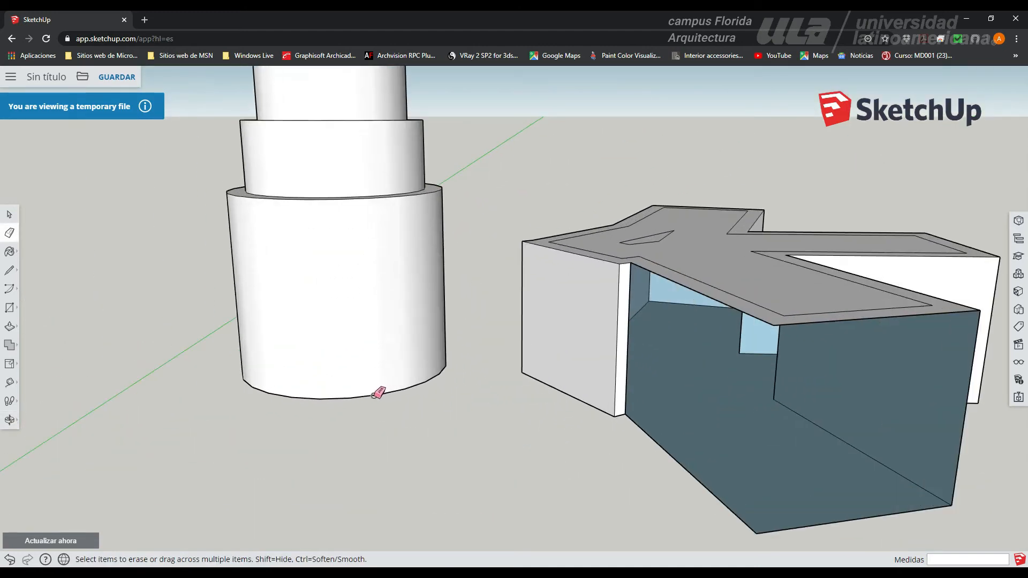
{"action": "left_click", "coordinate": [373, 393]}
{"action": "mouse_move", "coordinate": [373, 393]}
{"action": "middle_mouse_down"}
{"action": "mouse_move", "coordinate": [497, 429]}
{"action": "mouse_move", "coordinate": [585, 385]}
{"action": "mouse_move", "coordinate": [498, 394]}
{"action": "mouse_move", "coordinate": [472, 441]}
{"action": "mouse_move", "coordinate": [552, 231]}
{"action": "mouse_move", "coordinate": [459, 70]}
{"action": "middle_mouse_up"}
{"action": "mouse_move", "coordinate": [420, 178]}
{"action": "middle_mouse_down"}
{"action": "mouse_move", "coordinate": [409, 187]}
{"action": "mouse_move", "coordinate": [420, 146]}
{"action": "mouse_move", "coordinate": [402, 310]}
{"action": "mouse_move", "coordinate": [413, 521]}
{"action": "middle_mouse_up"}
{"action": "scroll", "coordinate": [413, 312], "scroll_direction": "down", "scroll_amount": 3}
{"action": "scroll", "coordinate": [413, 312], "scroll_direction": "down", "scroll_amount": 2}
{"action": "mouse_move", "coordinate": [420, 326]}
{"action": "middle_mouse_down"}
{"action": "mouse_move", "coordinate": [351, 448]}
{"action": "mouse_move", "coordinate": [505, 417]}
{"action": "middle_mouse_up"}
{"action": "scroll", "coordinate": [535, 357], "scroll_direction": "up", "scroll_amount": 3}
{"action": "middle_click_drag", "start_coordinate": [544, 349], "coordinate": [450, 390]}
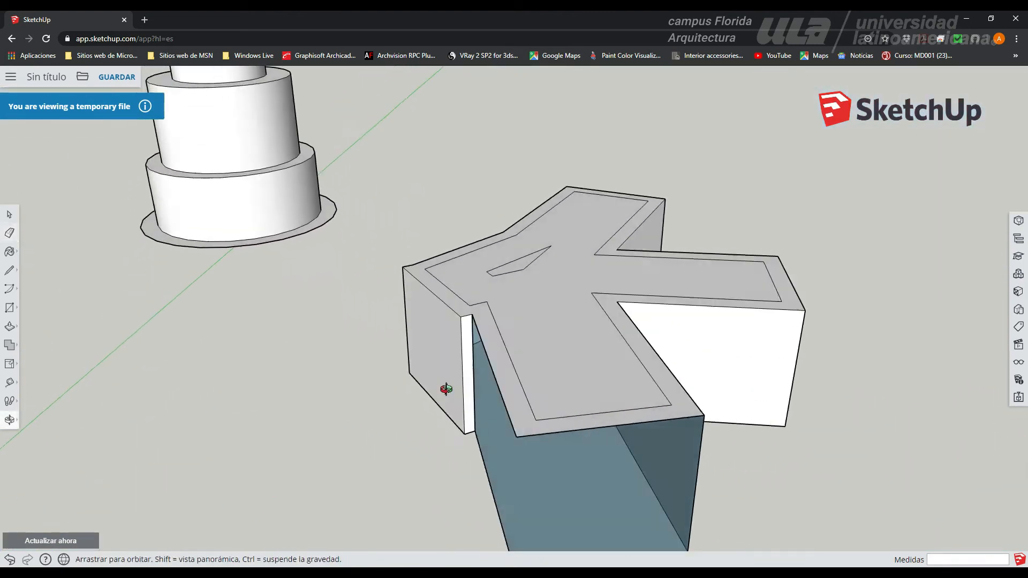
Pull the small four-sided face on top of the branched block up about 6.73 m, and undo the extrusion.
{"action": "scroll", "coordinate": [439, 396], "scroll_direction": "up", "scroll_amount": 3}
{"action": "mouse_move", "coordinate": [503, 262]}
{"action": "middle_mouse_down"}
{"action": "mouse_move", "coordinate": [514, 335]}
{"action": "mouse_move", "coordinate": [427, 390]}
{"action": "middle_mouse_up"}
{"action": "scroll", "coordinate": [565, 257], "scroll_direction": "up", "scroll_amount": 5}
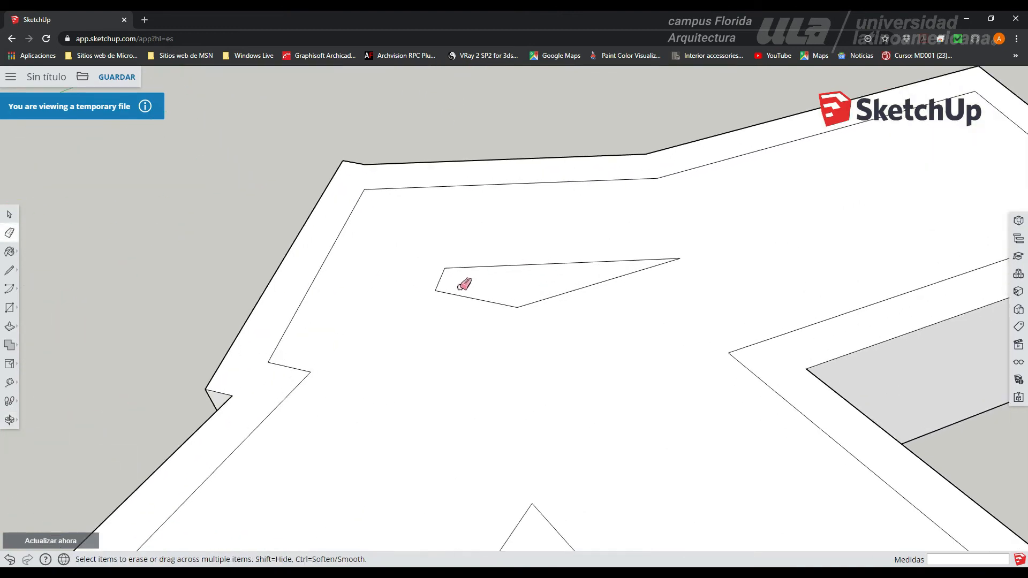
{"action": "scroll", "coordinate": [463, 284], "scroll_direction": "down", "scroll_amount": 5}
{"action": "mouse_move", "coordinate": [477, 294]}
{"action": "middle_mouse_down"}
{"action": "mouse_move", "coordinate": [448, 422]}
{"action": "mouse_move", "coordinate": [392, 410]}
{"action": "middle_mouse_up"}
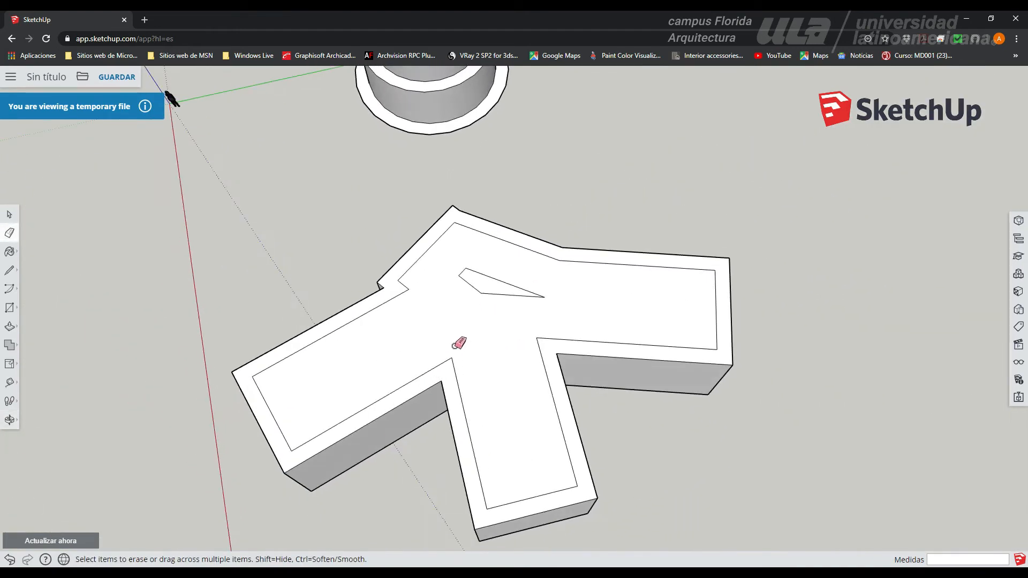
{"action": "middle_click_drag", "start_coordinate": [478, 360], "coordinate": [476, 300]}
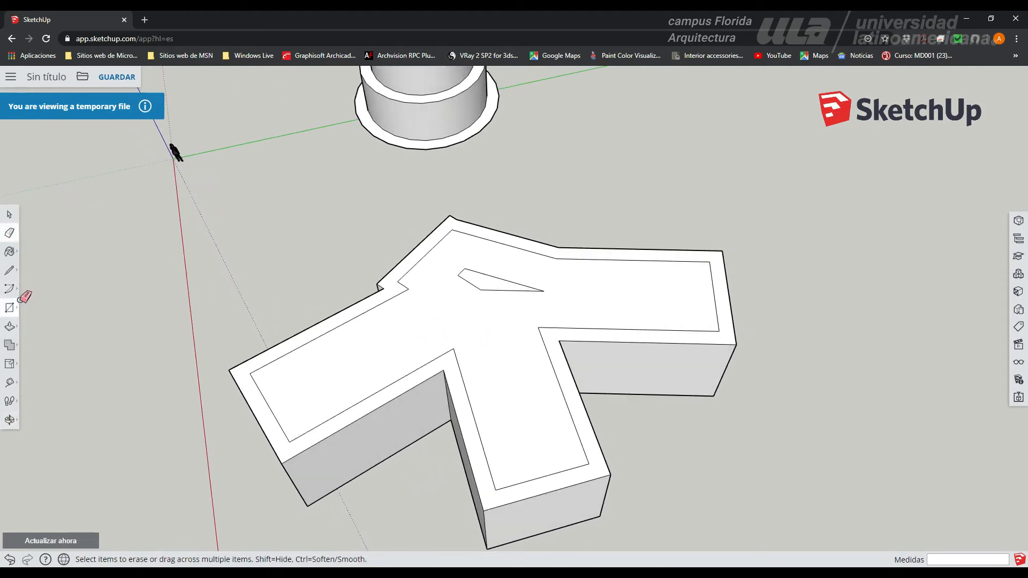
{"action": "left_click", "coordinate": [10, 327]}
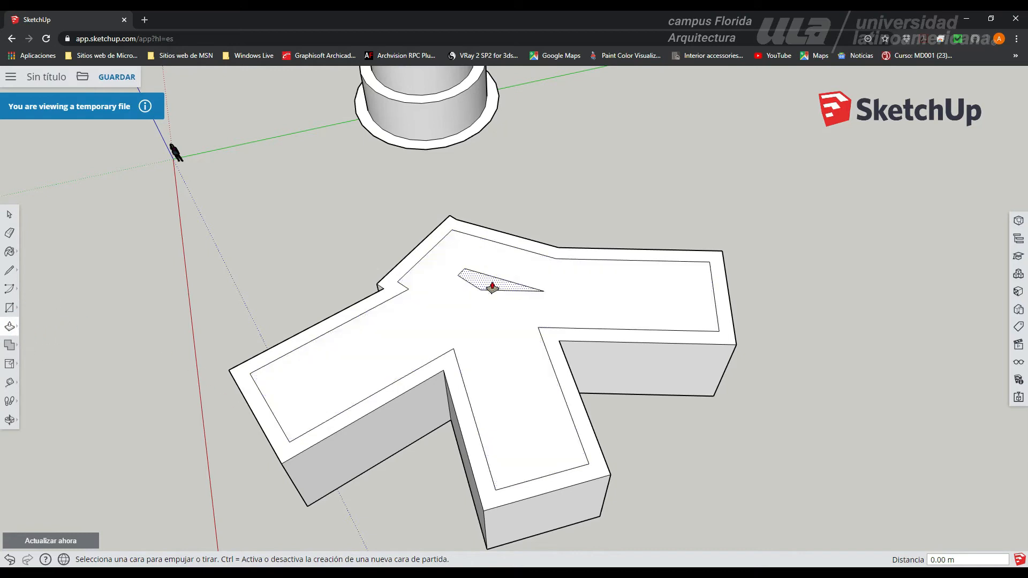
{"action": "left_click_drag", "start_coordinate": [482, 287], "coordinate": [472, 201]}
{"action": "left_click", "coordinate": [471, 202]}
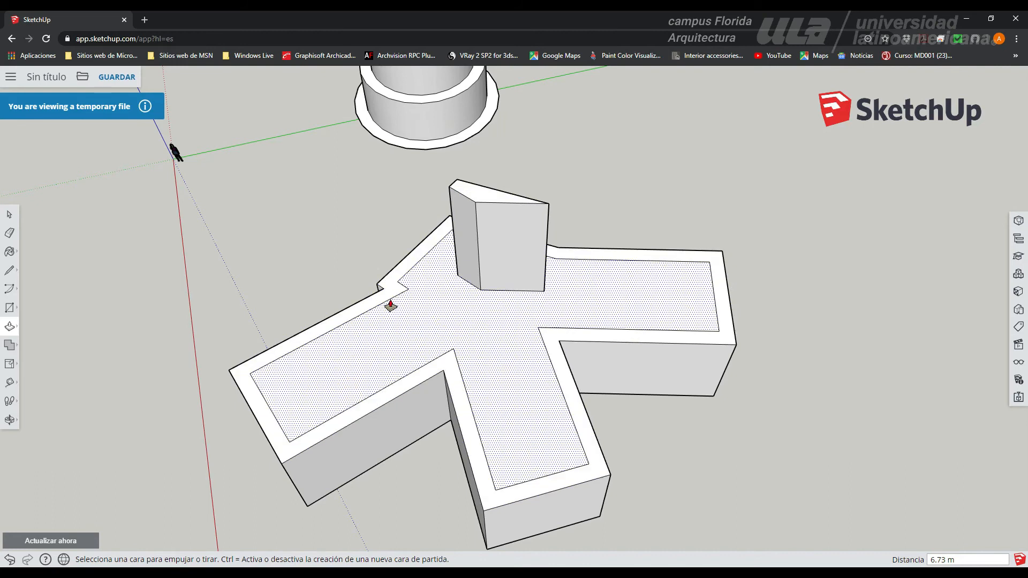
{"action": "key", "text": "ctrl+z"}
Erase the inner offset edge along the rear side of the branched block's long arm.
{"action": "left_click", "coordinate": [9, 232]}
{"action": "left_click", "coordinate": [388, 297]}
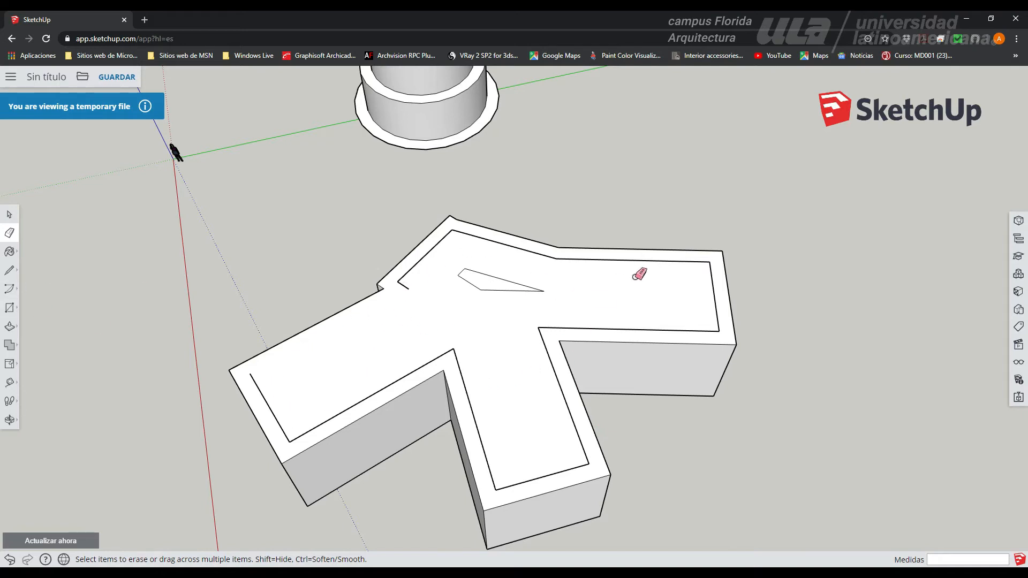
{"action": "scroll", "coordinate": [374, 334], "scroll_direction": "down", "scroll_amount": 5}
Select the cylinder tower, the branched block and the scale figure together and delete them to empty the model.
{"action": "left_click", "coordinate": [10, 215]}
{"action": "middle_click_drag", "start_coordinate": [293, 367], "coordinate": [284, 262]}
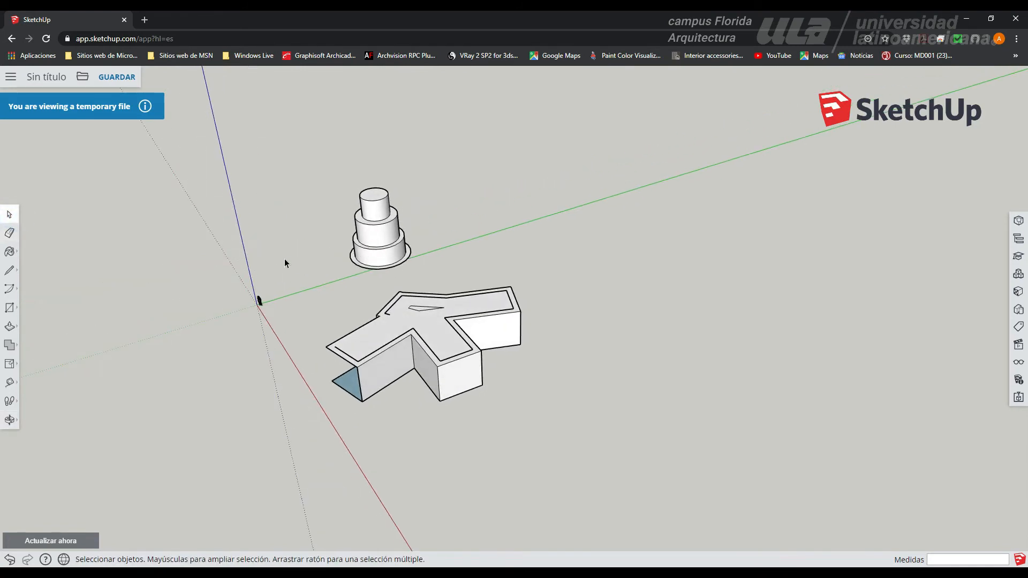
{"action": "left_click_drag", "start_coordinate": [278, 156], "coordinate": [652, 495]}
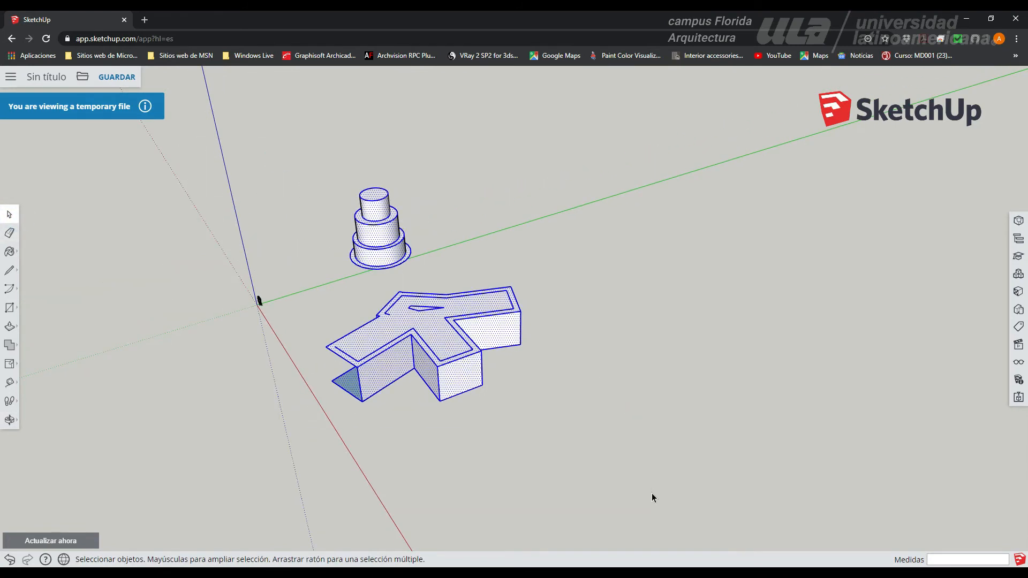
{"action": "left_click_drag", "start_coordinate": [178, 144], "coordinate": [637, 497]}
{"action": "key", "text": "Delete"}
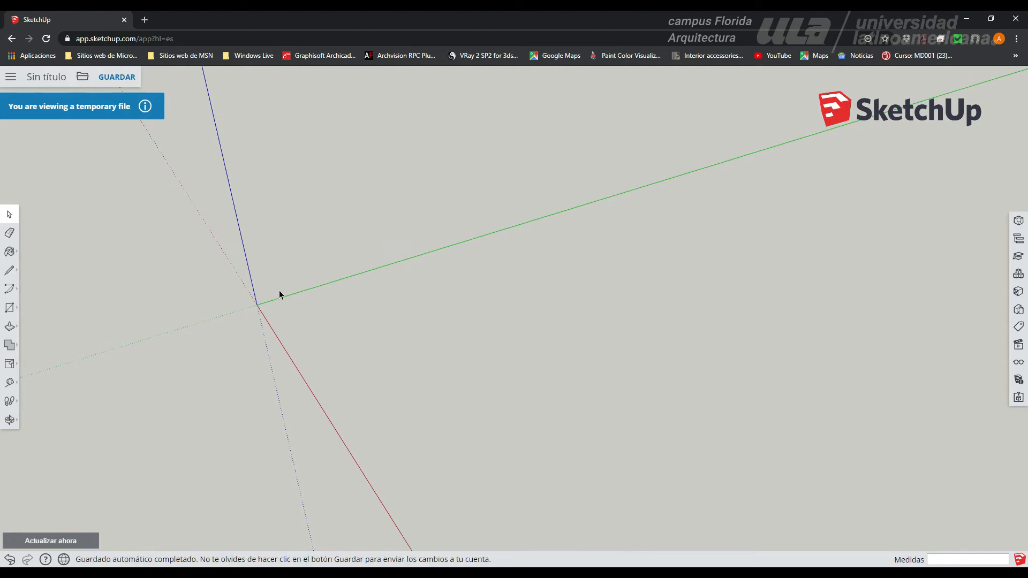
Draw a 1 by 1 m rectangle on the ground near the origin, between the red and green axes.
{"action": "left_click", "coordinate": [14, 307]}
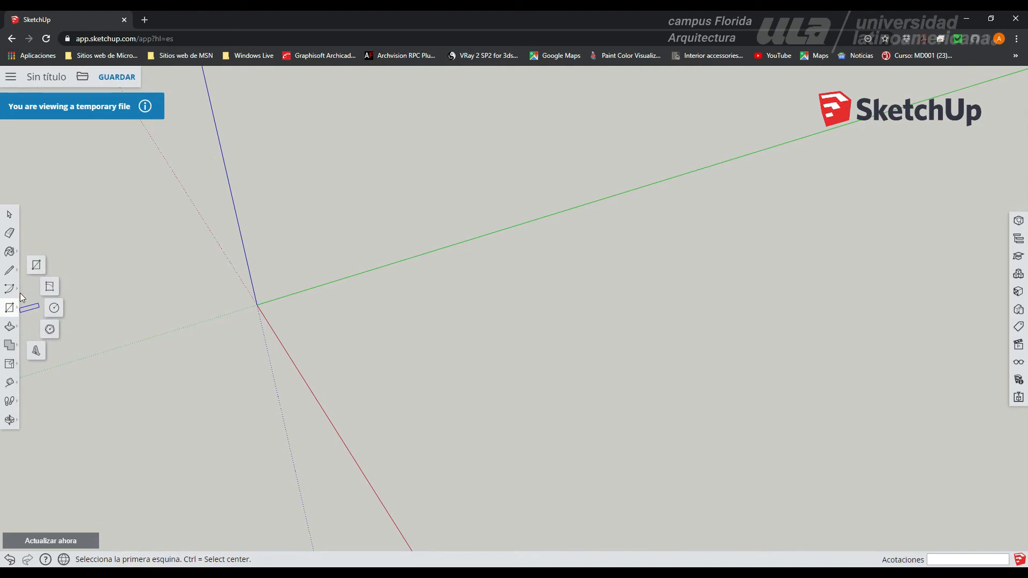
{"action": "left_click", "coordinate": [36, 264]}
{"action": "left_click", "coordinate": [283, 316]}
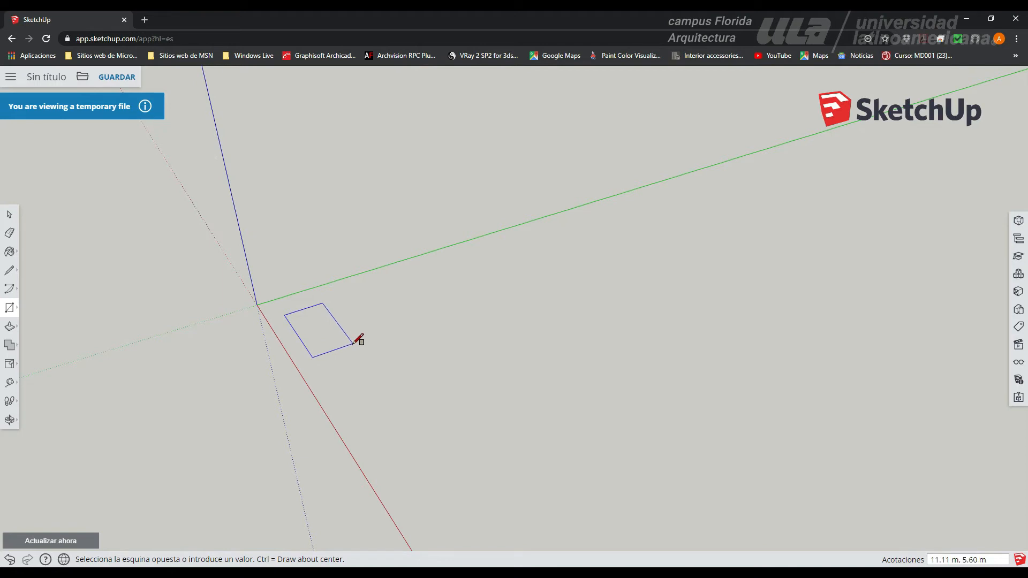
{"action": "type", "text": "1,1"}
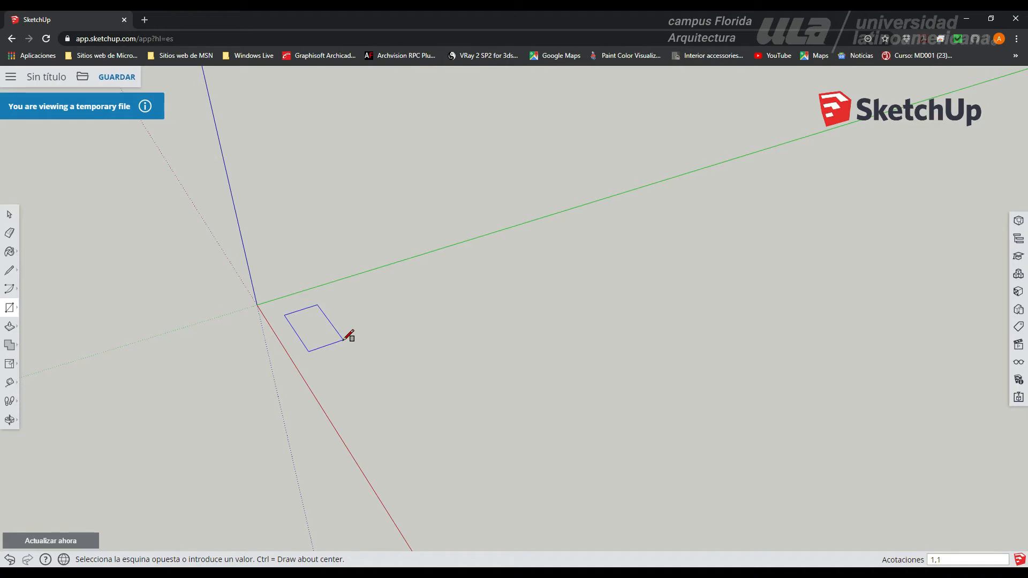
{"action": "key", "text": "Return"}
{"action": "scroll", "coordinate": [300, 316], "scroll_direction": "up", "scroll_amount": 3}
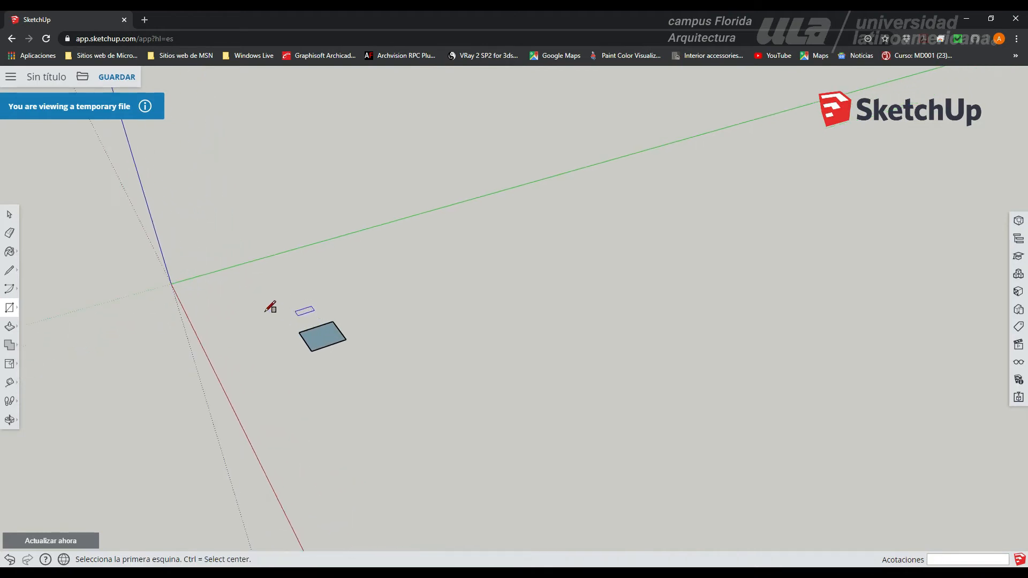
Extrude the square upward 5 m with Push/Pull to form a column.
{"action": "left_click", "coordinate": [13, 326]}
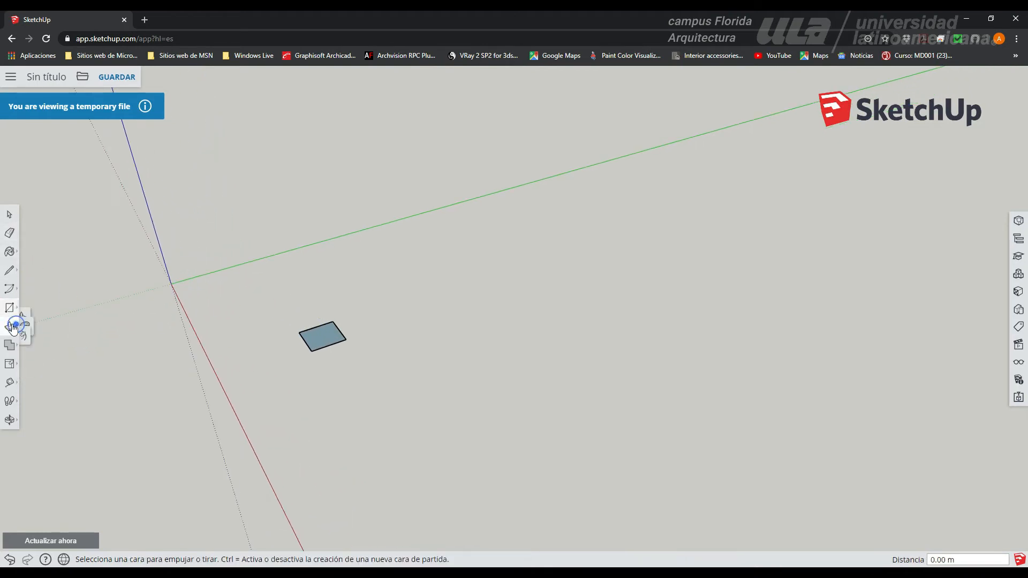
{"action": "left_click", "coordinate": [319, 348]}
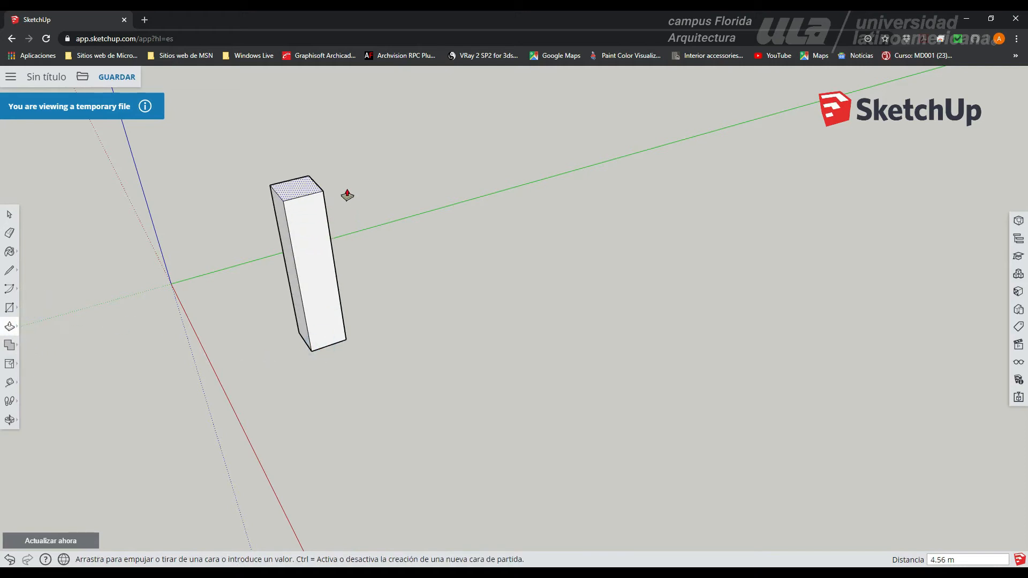
{"action": "key", "text": "Return"}
{"action": "scroll", "coordinate": [328, 255], "scroll_direction": "down", "scroll_amount": 3}
Select all of the column's faces and edges and make them a group.
{"action": "left_click", "coordinate": [9, 214]}
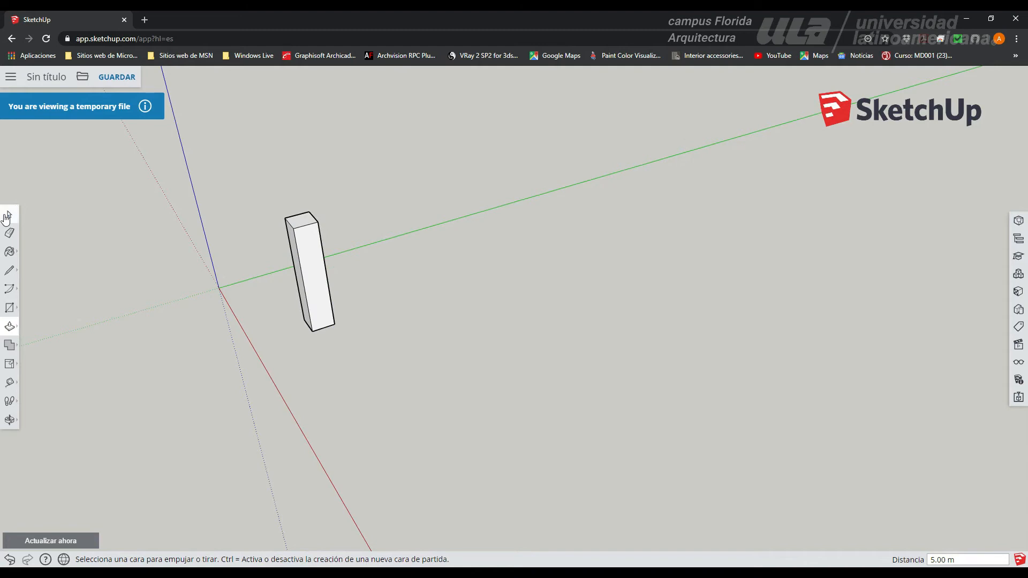
{"action": "triple_click", "coordinate": [313, 286]}
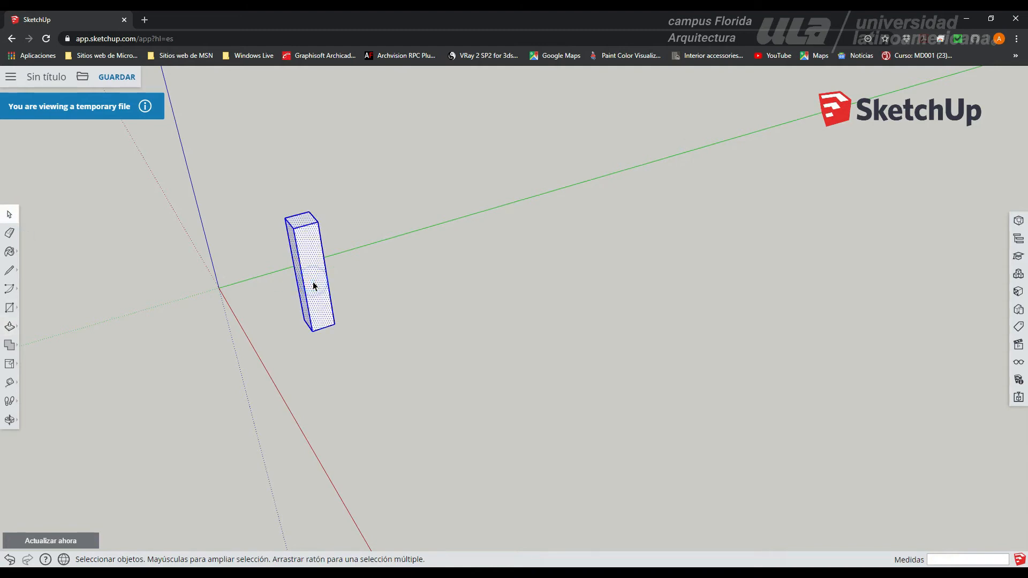
{"action": "right_click", "coordinate": [313, 286]}
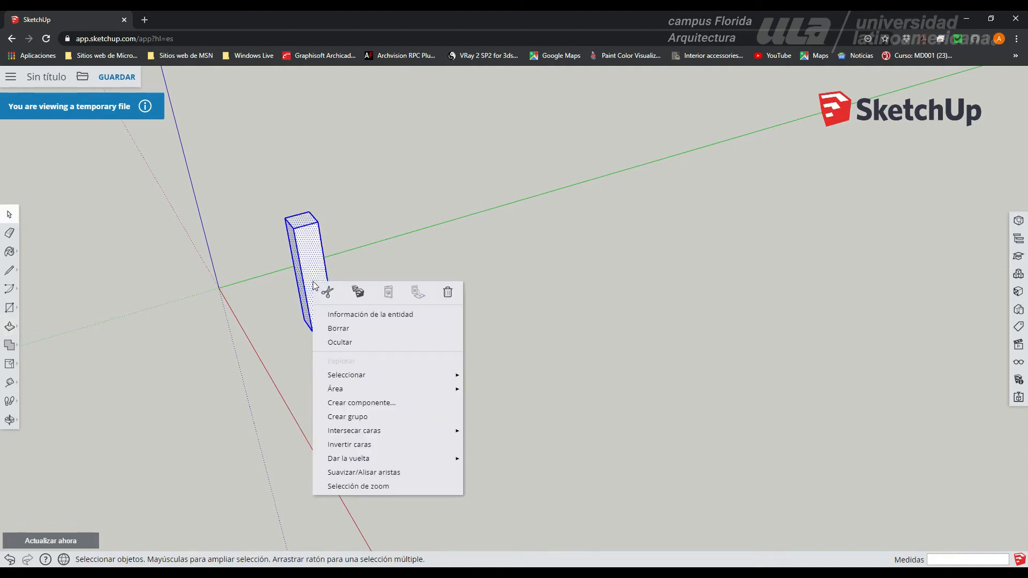
{"action": "left_click", "coordinate": [355, 412]}
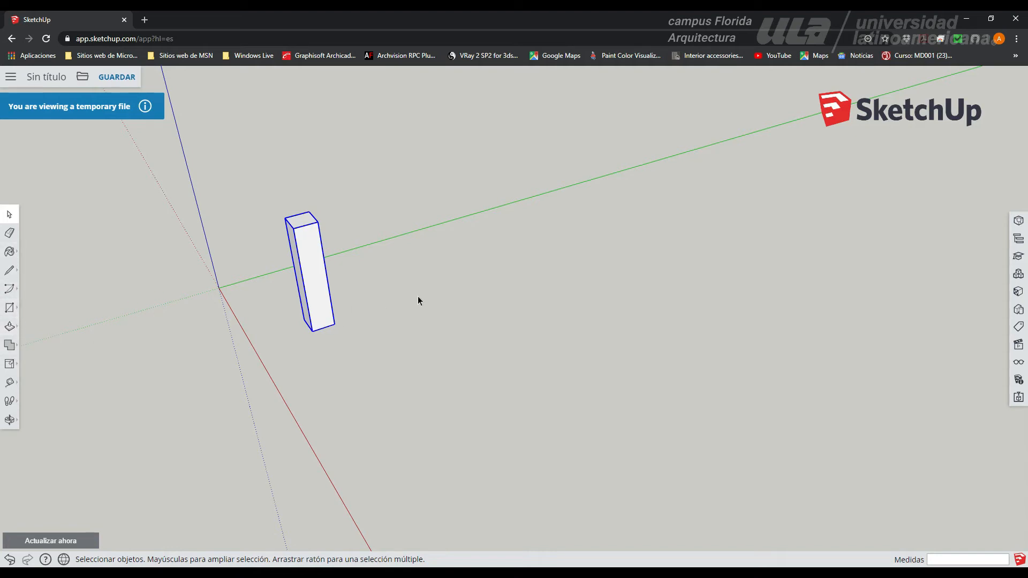
Copy the column group 5 m along the green axis with the Move tool, using its lower front corner as base point.
{"action": "left_click", "coordinate": [9, 326]}
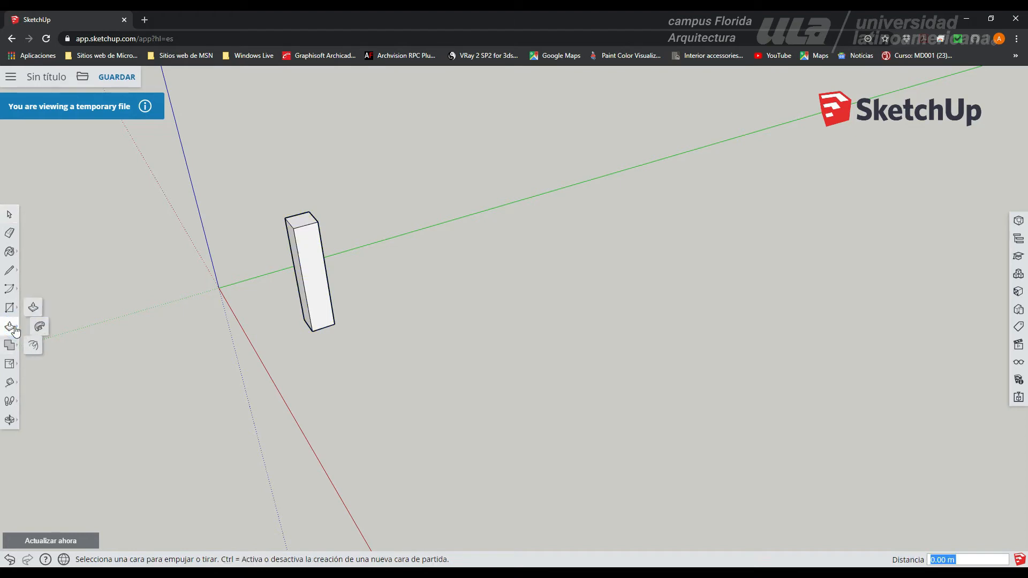
{"action": "left_click", "coordinate": [10, 369]}
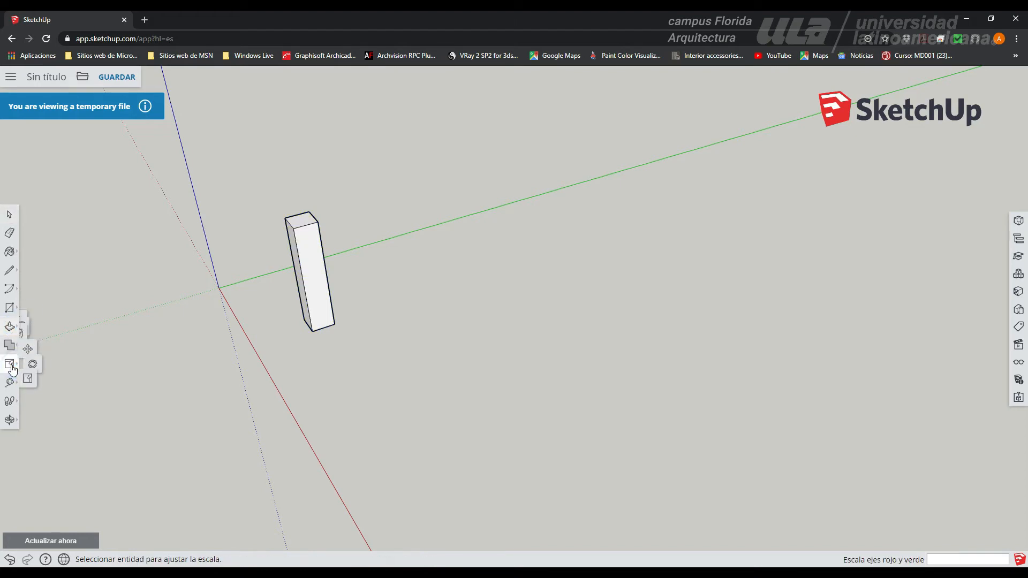
{"action": "left_click", "coordinate": [39, 343]}
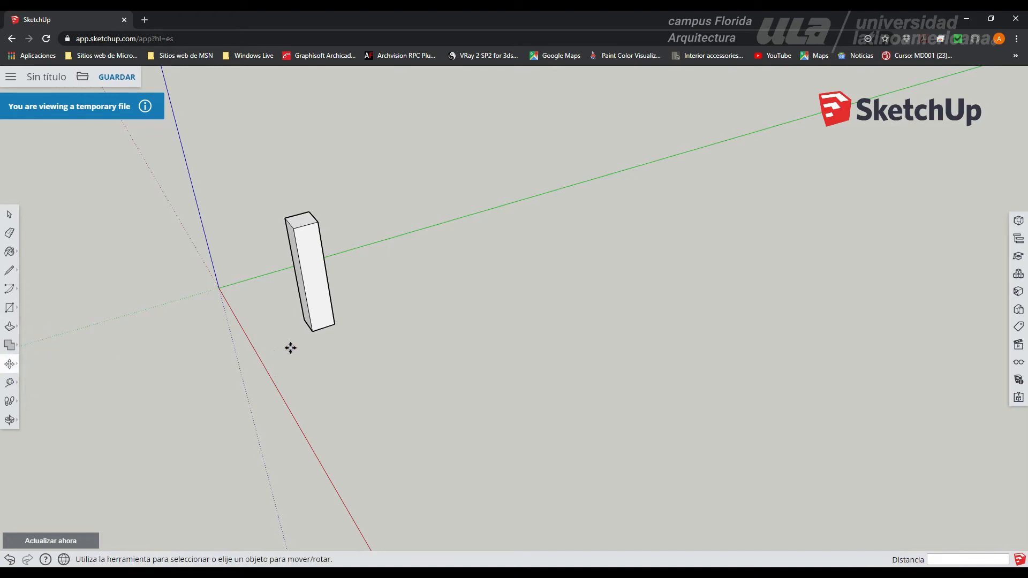
{"action": "left_click", "coordinate": [313, 332]}
{"action": "left_click", "coordinate": [310, 332]}
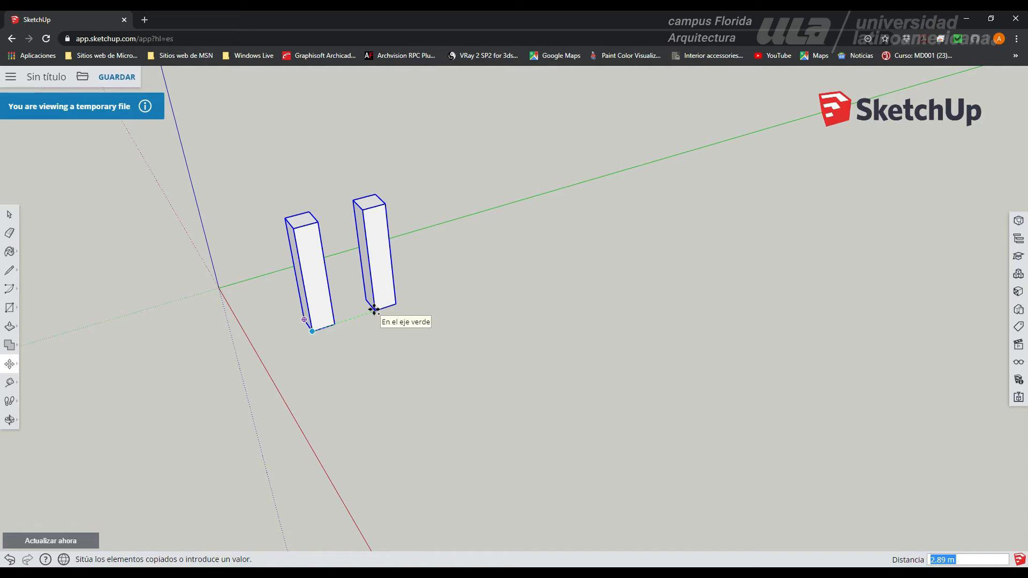
{"action": "type", "text": "5"}
{"action": "key", "text": "Return"}
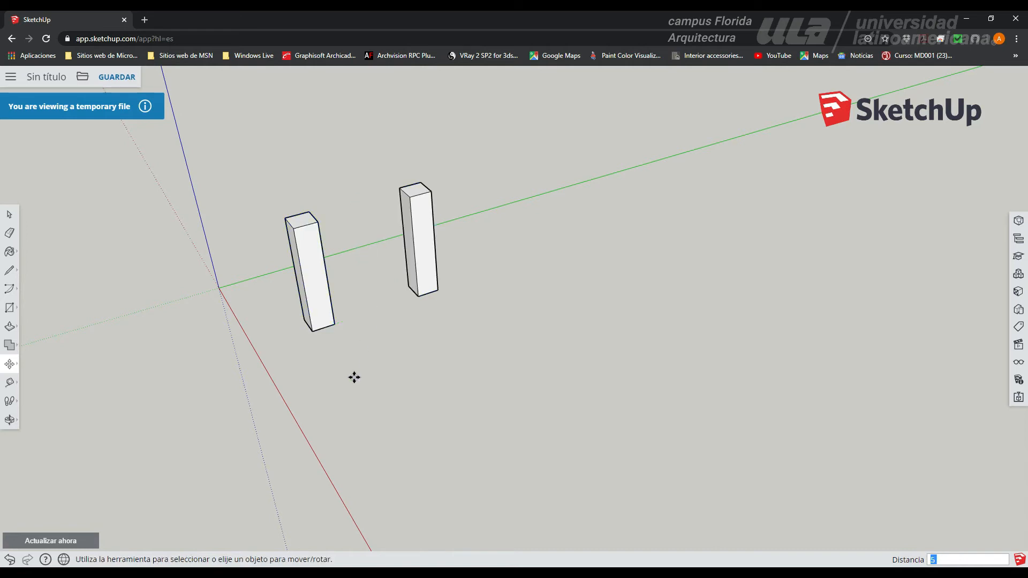
Copy the second column along the green axis, using matching base corners of the first and second columns to set the 5 m spacing.
{"action": "left_click", "coordinate": [9, 214]}
{"action": "left_click", "coordinate": [424, 287]}
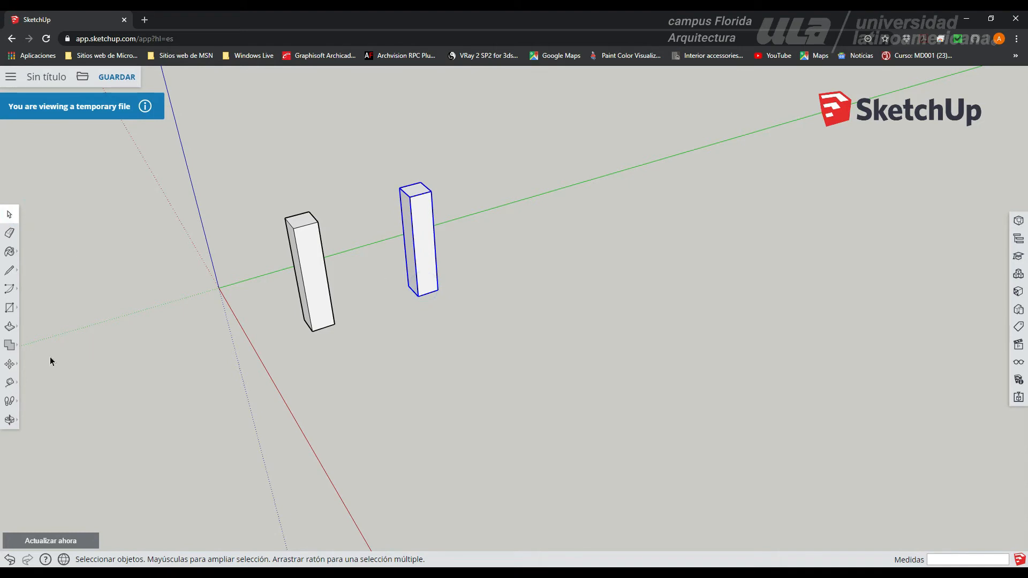
{"action": "left_click", "coordinate": [9, 364]}
{"action": "left_click", "coordinate": [38, 344]}
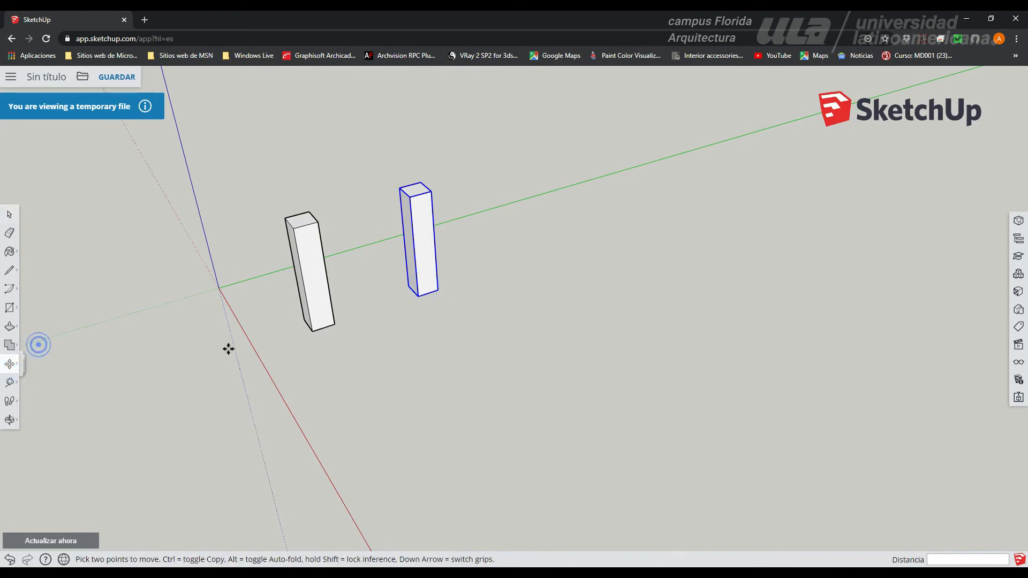
{"action": "key", "text": "ctrl"}
{"action": "left_click", "coordinate": [334, 325]}
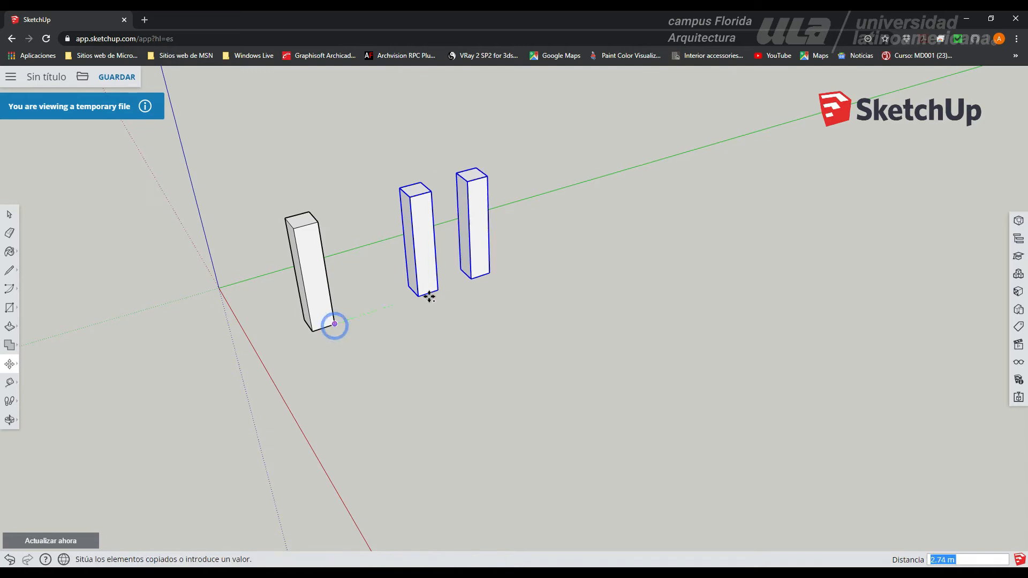
{"action": "left_click", "coordinate": [439, 292]}
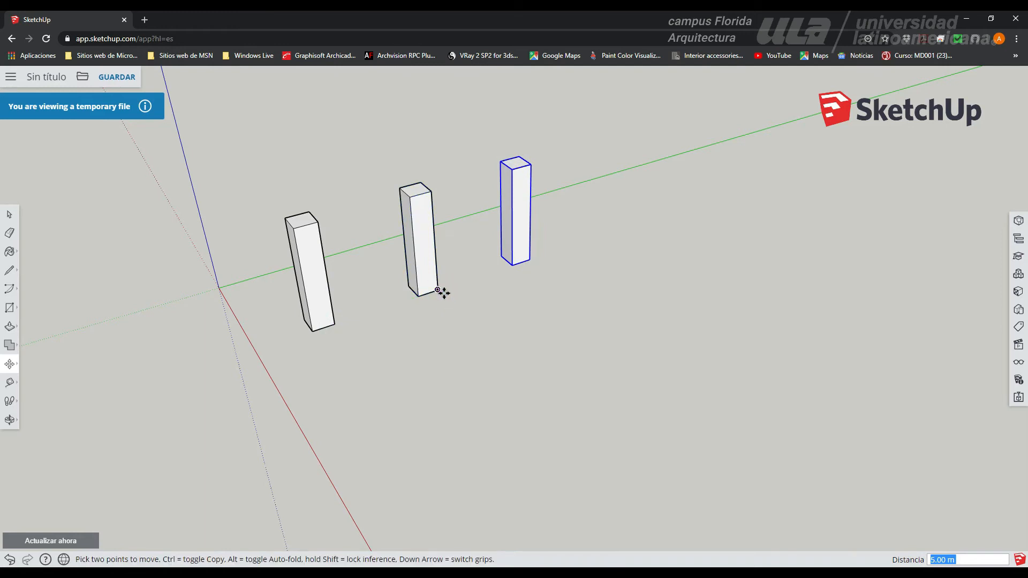
Add three more column copies along the green axis, spacing each by matching corners of existing columns, and clear the selection.
{"action": "left_click", "coordinate": [439, 292]}
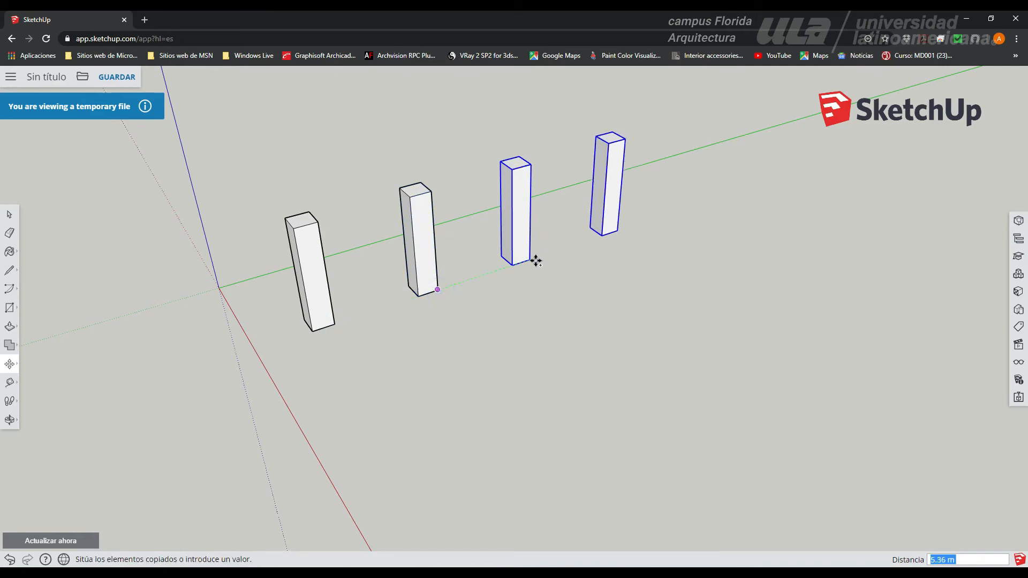
{"action": "left_click", "coordinate": [533, 263]}
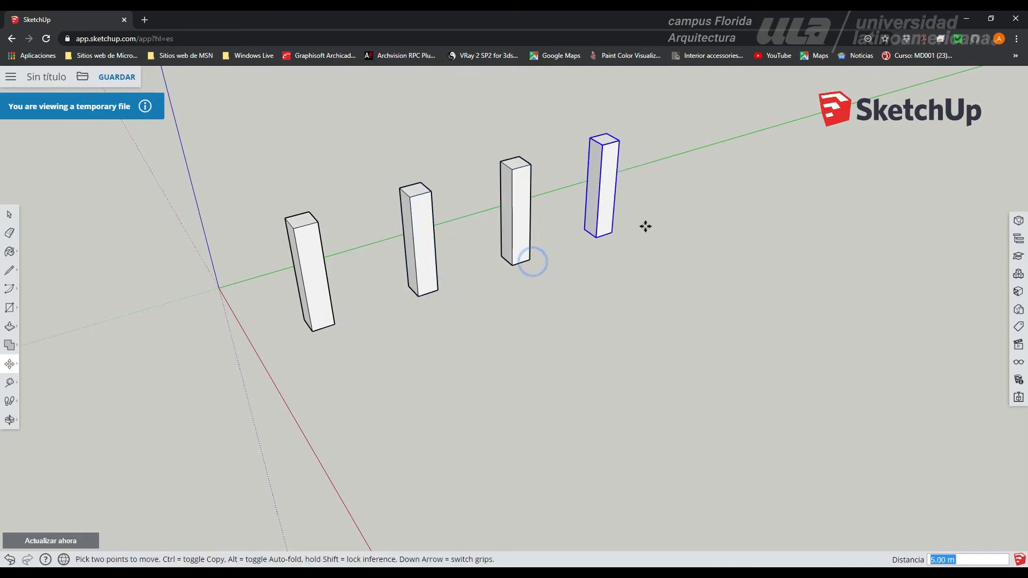
{"action": "left_click", "coordinate": [530, 260]}
{"action": "left_click", "coordinate": [609, 234]}
{"action": "left_click", "coordinate": [611, 233]}
{"action": "left_click", "coordinate": [689, 208]}
{"action": "middle_click_drag", "start_coordinate": [662, 232], "coordinate": [741, 261]}
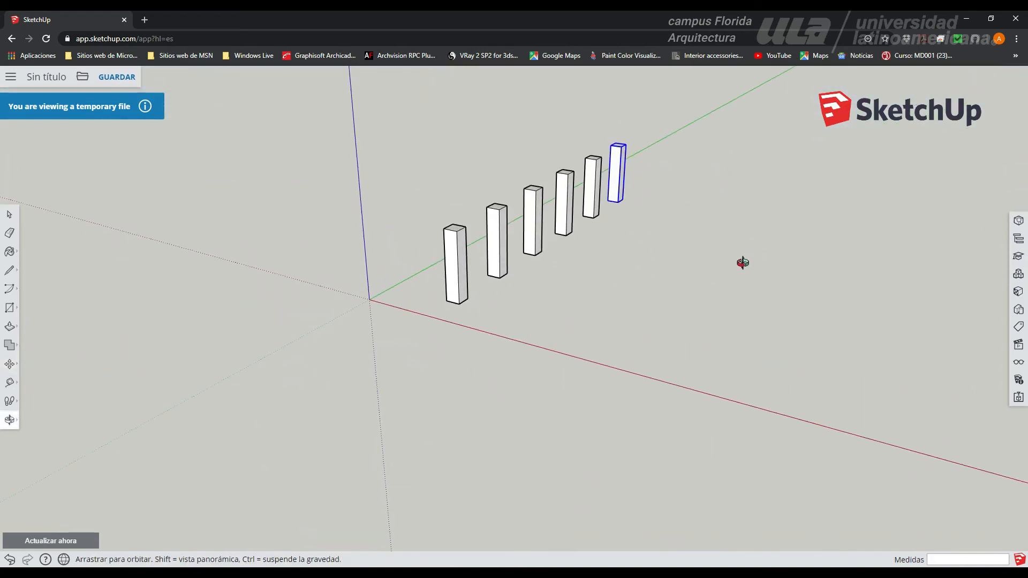
{"action": "left_click", "coordinate": [9, 212]}
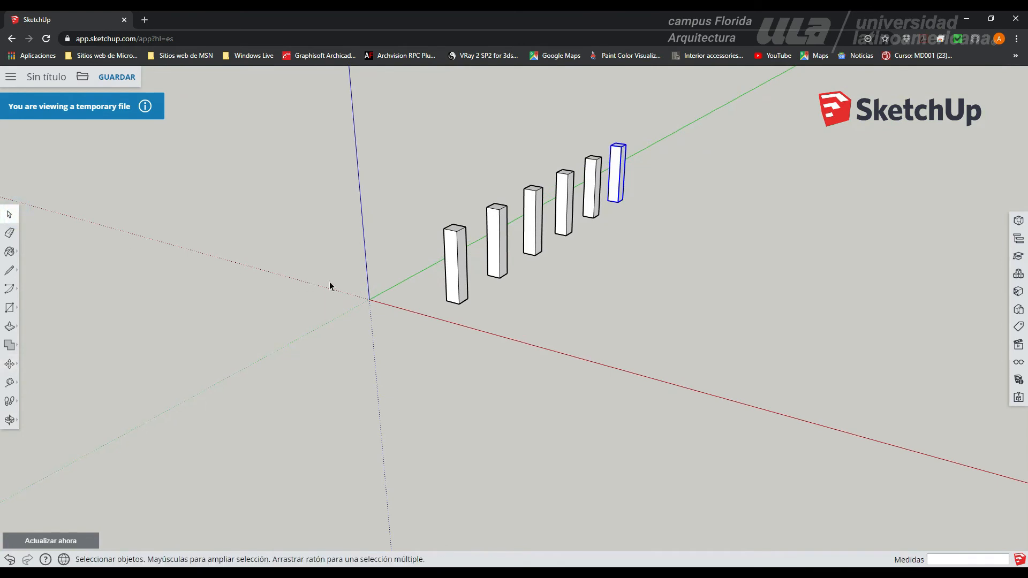
{"action": "left_click", "coordinate": [548, 296]}
{"action": "middle_click_drag", "start_coordinate": [510, 200], "coordinate": [430, 294]}
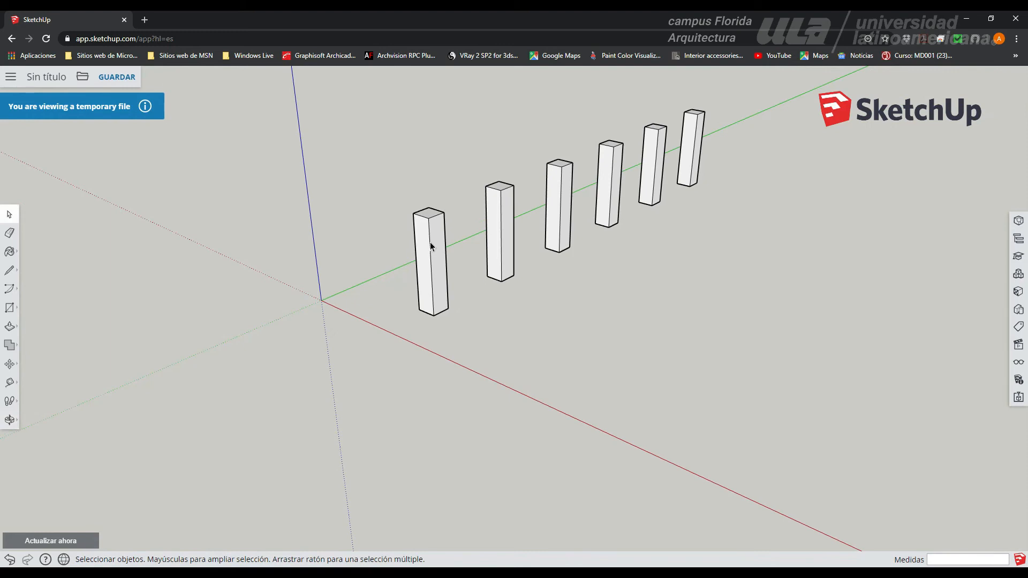
{"action": "left_click", "coordinate": [10, 326]}
{"action": "left_click", "coordinate": [37, 305]}
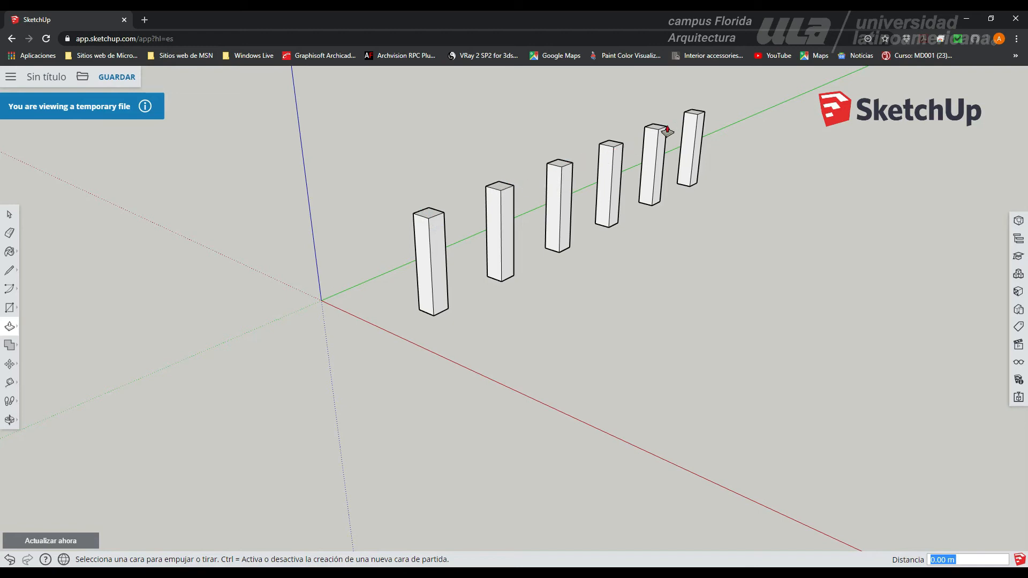
{"action": "left_click", "coordinate": [9, 214]}
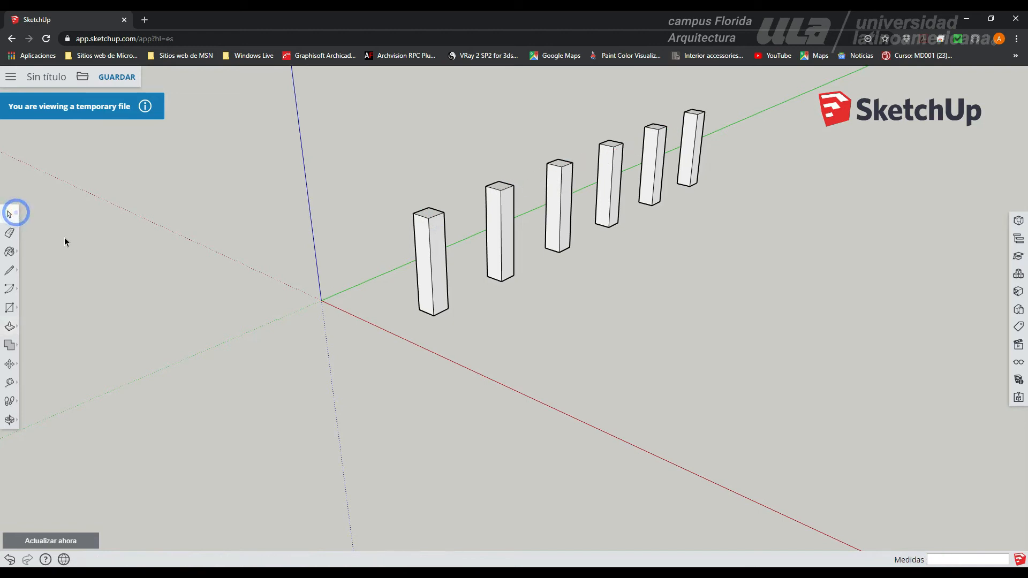
Open the first column's group, raise its top face 2 m with Push/Pull, and leave the group.
{"action": "double_click", "coordinate": [433, 237]}
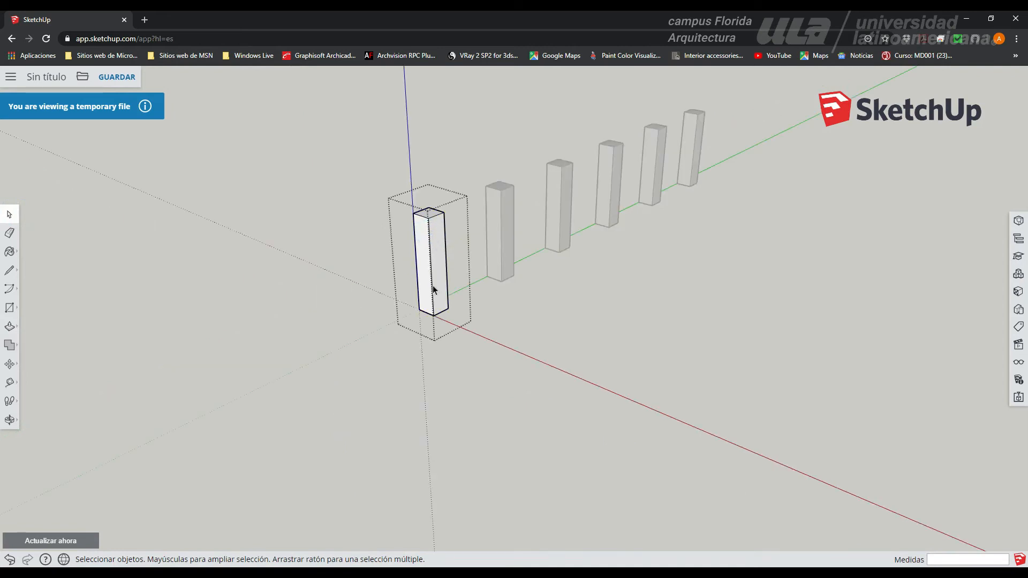
{"action": "scroll", "coordinate": [468, 177], "scroll_direction": "up", "scroll_amount": 5}
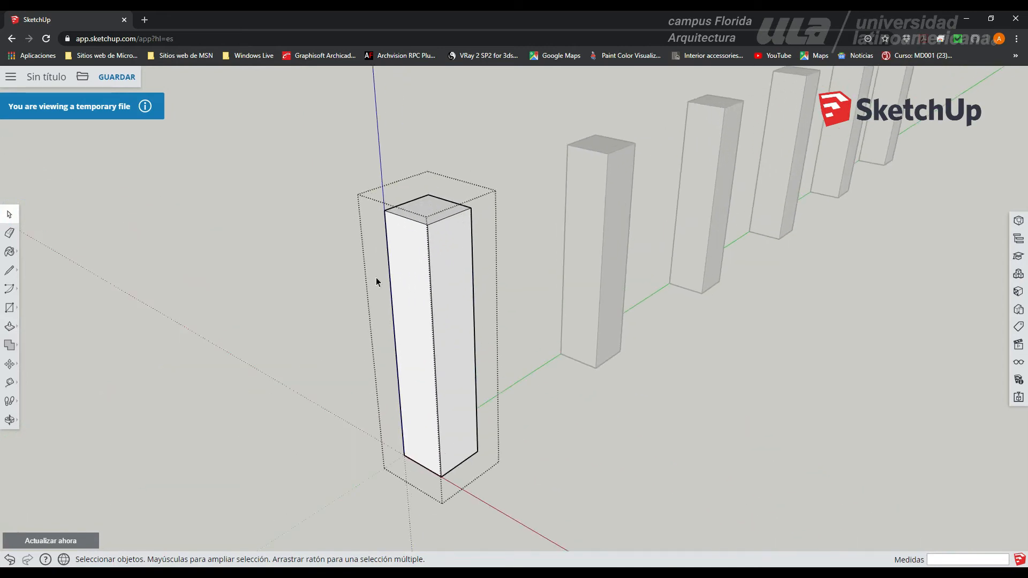
{"action": "scroll", "coordinate": [487, 265], "scroll_direction": "down", "scroll_amount": 5}
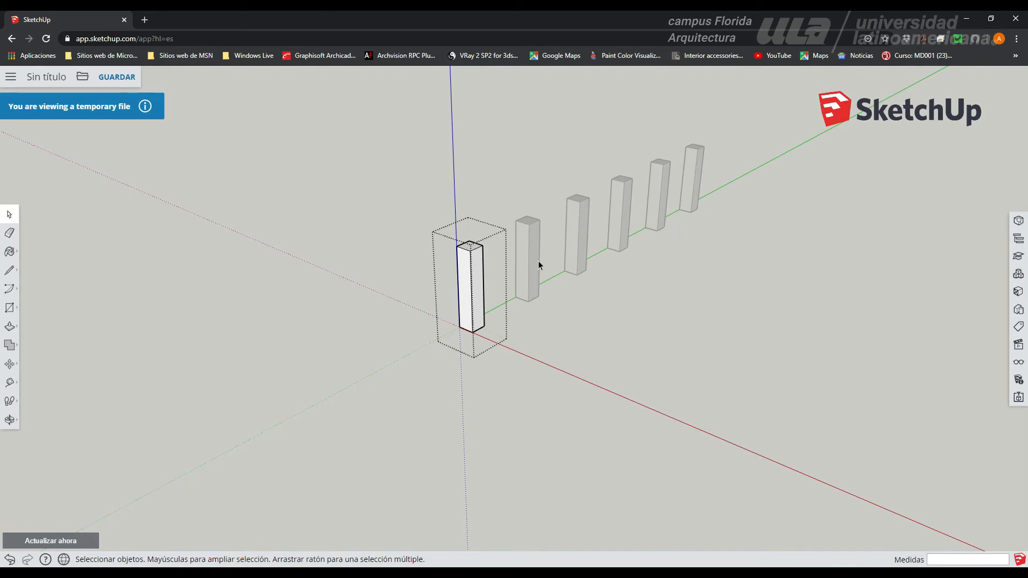
{"action": "left_click", "coordinate": [12, 327]}
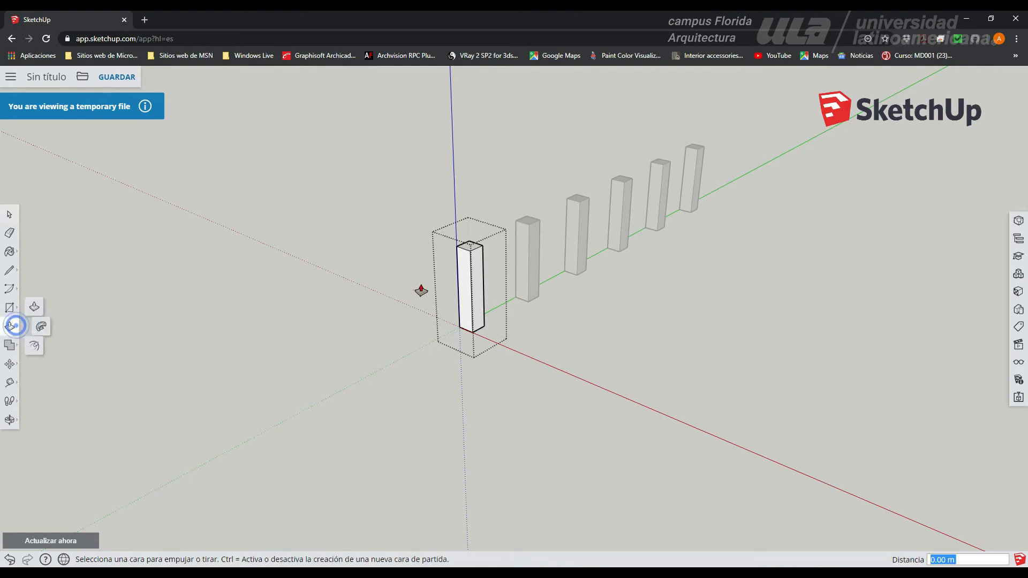
{"action": "scroll", "coordinate": [457, 253], "scroll_direction": "up", "scroll_amount": 1}
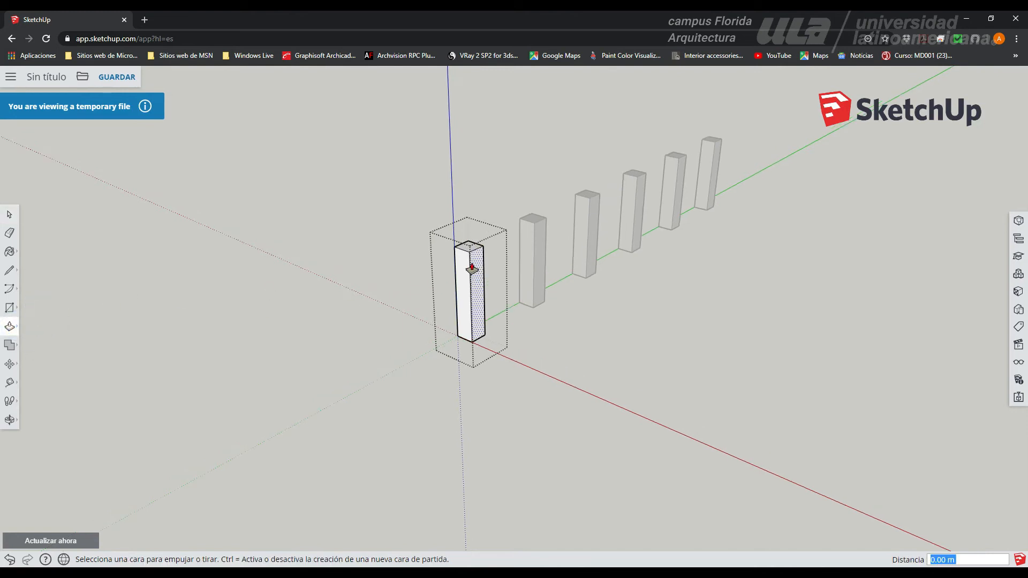
{"action": "left_click", "coordinate": [468, 247]}
{"action": "type", "text": "2"}
{"action": "key", "text": "Return"}
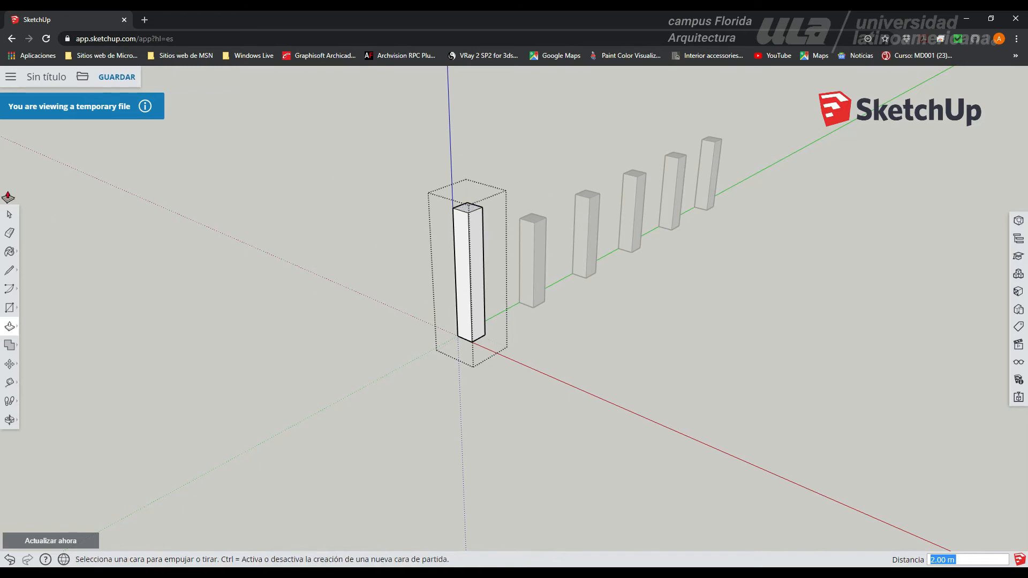
{"action": "left_click", "coordinate": [9, 214]}
{"action": "left_click", "coordinate": [272, 279]}
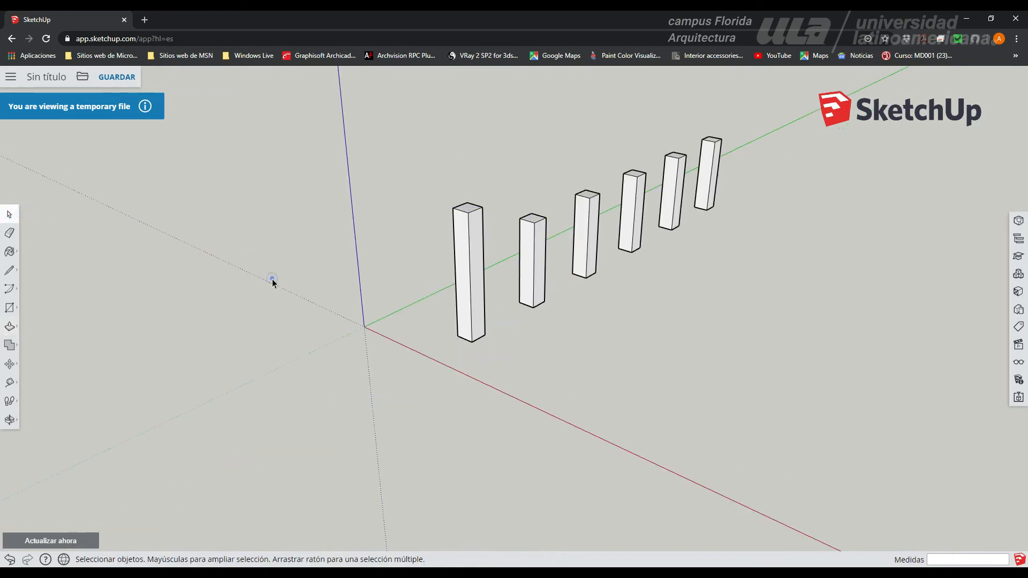
{"action": "middle_click_drag", "start_coordinate": [428, 241], "coordinate": [284, 225]}
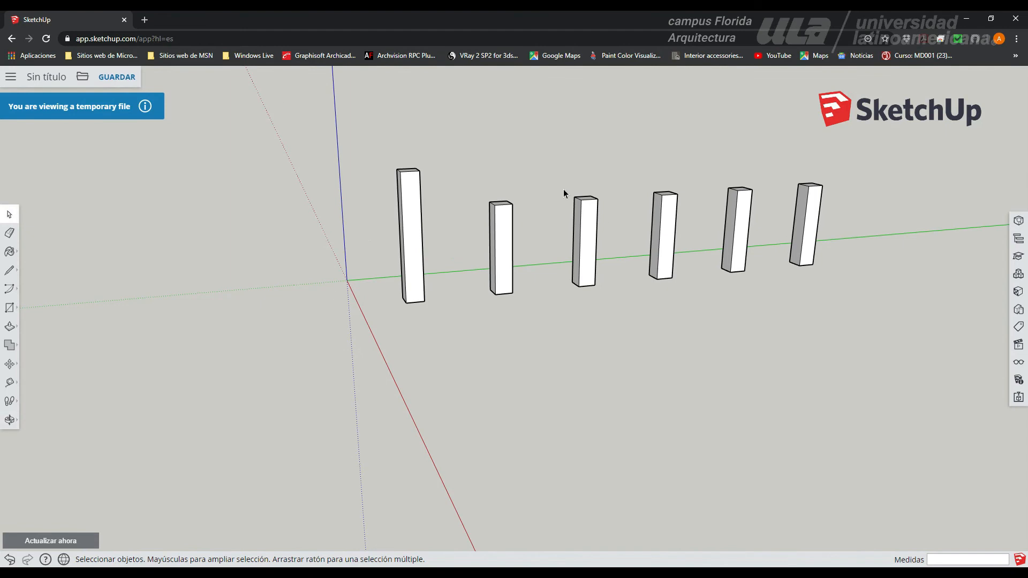
{"action": "middle_click_drag", "start_coordinate": [459, 262], "coordinate": [529, 339]}
{"action": "scroll", "coordinate": [413, 280], "scroll_direction": "up", "scroll_amount": 2}
{"action": "left_click", "coordinate": [403, 281]}
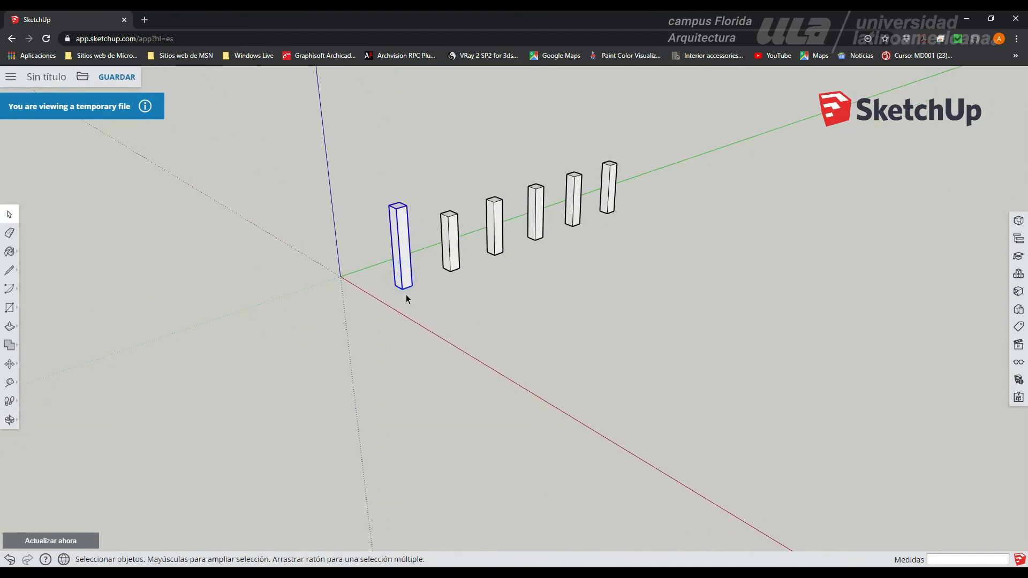
{"action": "left_click", "coordinate": [438, 326]}
Draw a 1 m by 1 m square on the ground near the red axis, in front of the first column.
{"action": "middle_click_drag", "start_coordinate": [502, 304], "coordinate": [445, 289]}
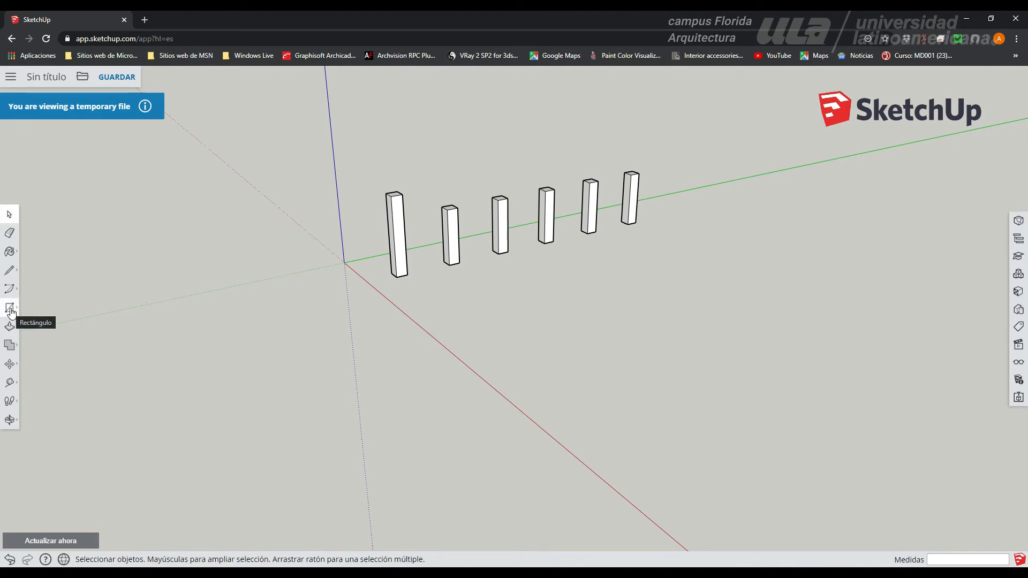
{"action": "left_click", "coordinate": [10, 309]}
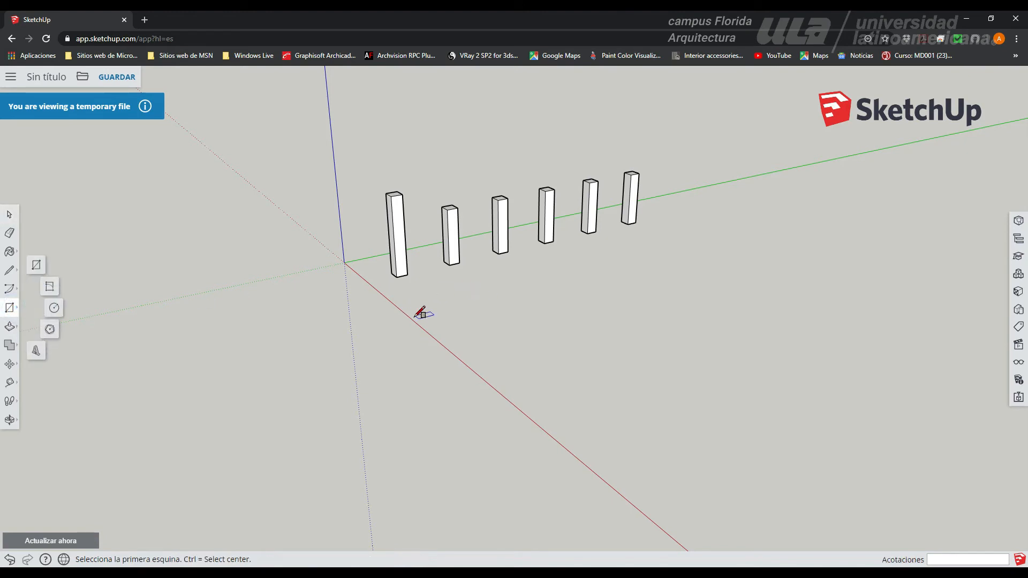
{"action": "left_click", "coordinate": [412, 307]}
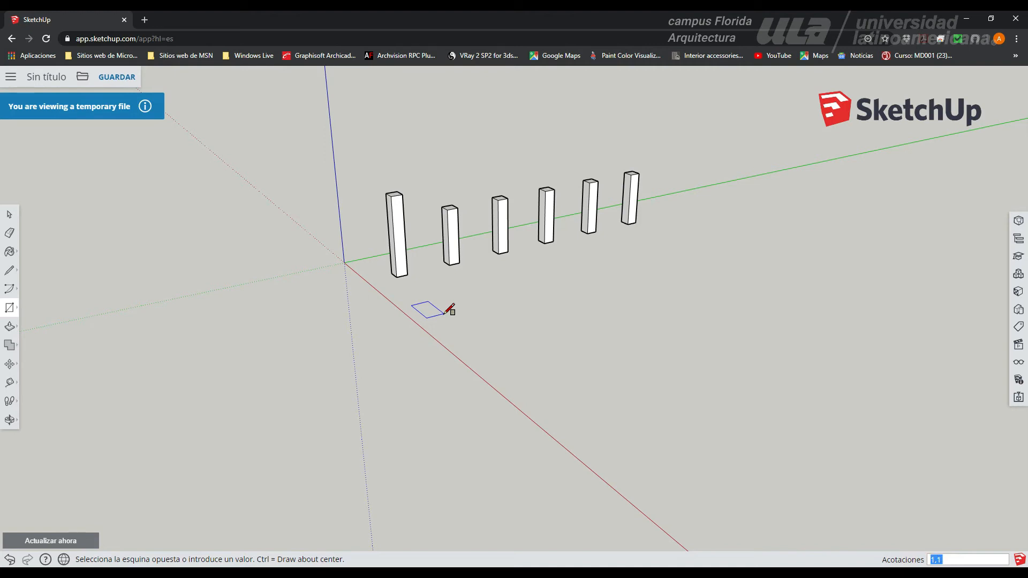
{"action": "left_click", "coordinate": [444, 313]}
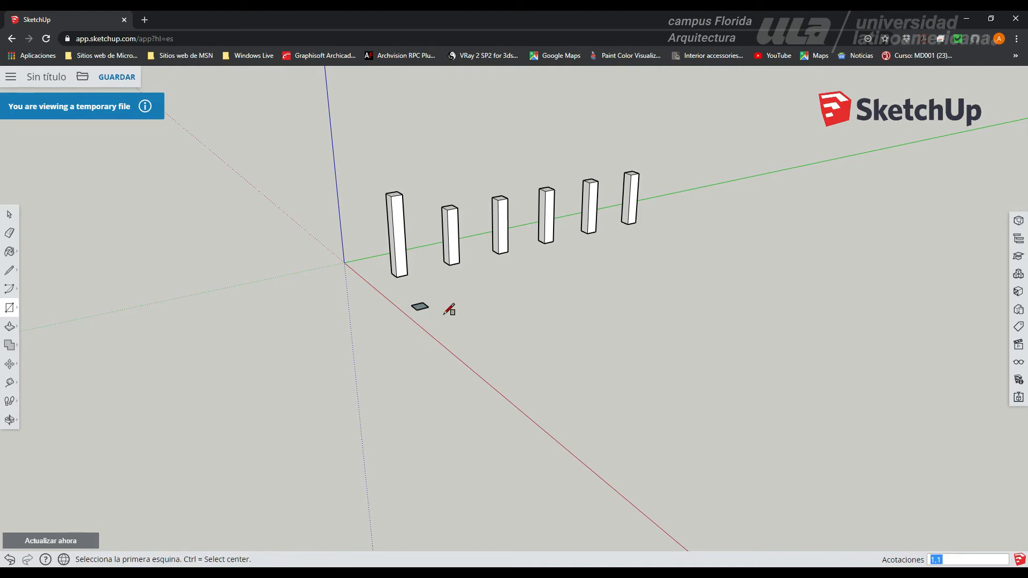
Extrude the square upward 5 m with Push/Pull to form a new column.
{"action": "left_click", "coordinate": [10, 326]}
{"action": "scroll", "coordinate": [413, 300], "scroll_direction": "up", "scroll_amount": 3}
{"action": "left_click_drag", "start_coordinate": [420, 307], "coordinate": [431, 232]}
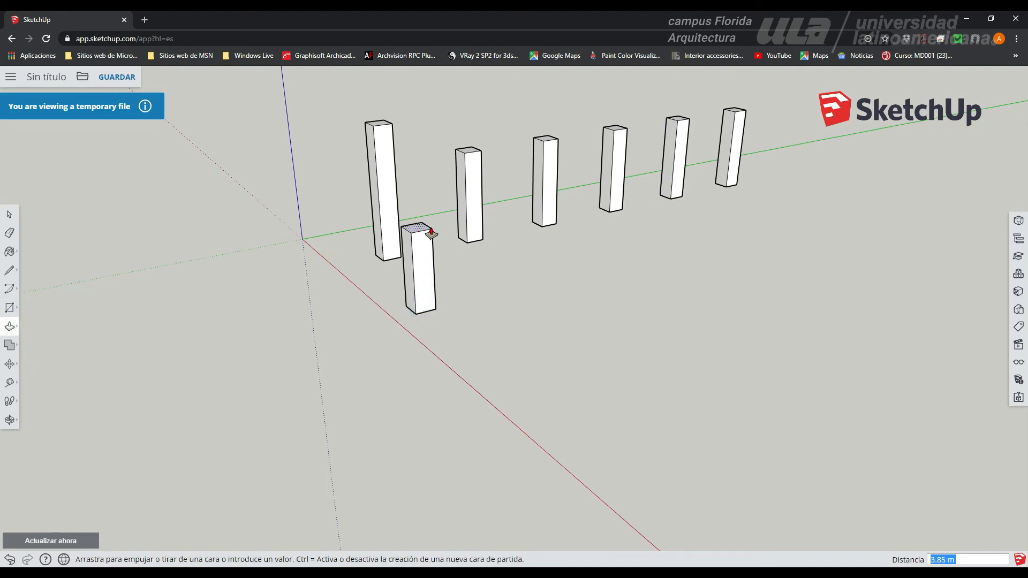
{"action": "type", "text": "5"}
{"action": "key", "text": "Return"}
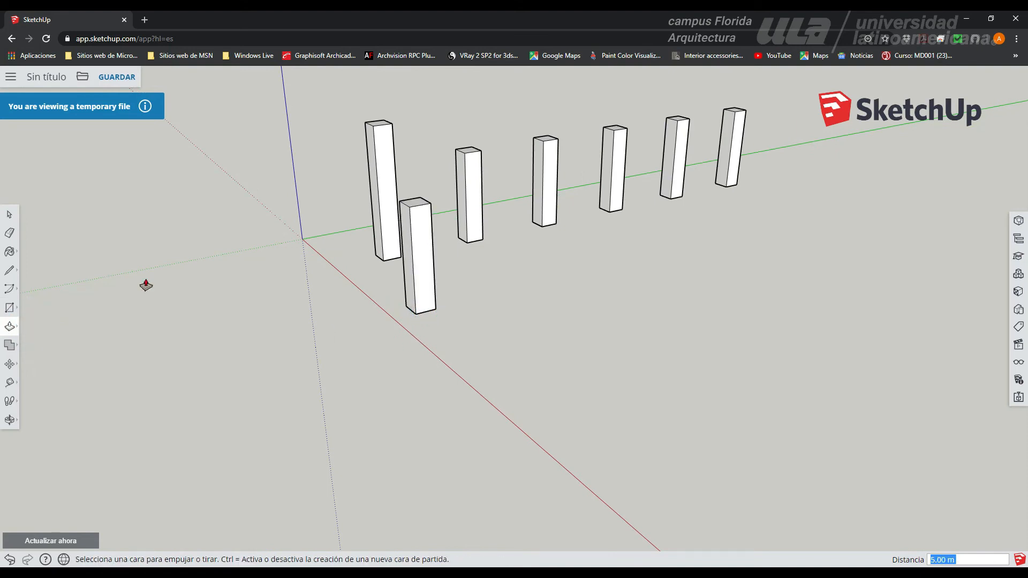
Select all of the new column's faces and edges and make them a component named "columna".
{"action": "left_click", "coordinate": [10, 220]}
{"action": "middle_click_drag", "start_coordinate": [409, 302], "coordinate": [451, 286]}
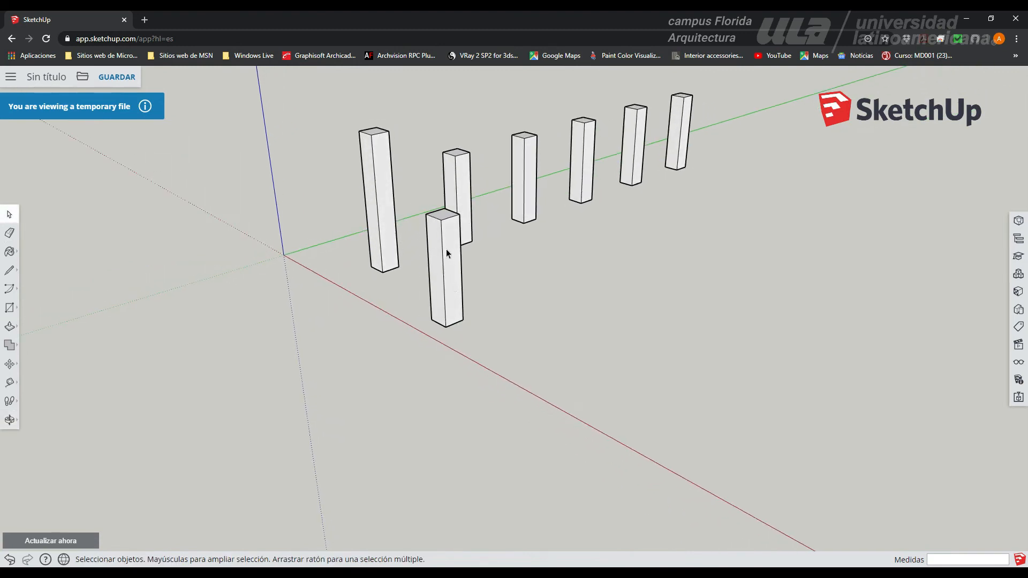
{"action": "triple_click", "coordinate": [450, 275]}
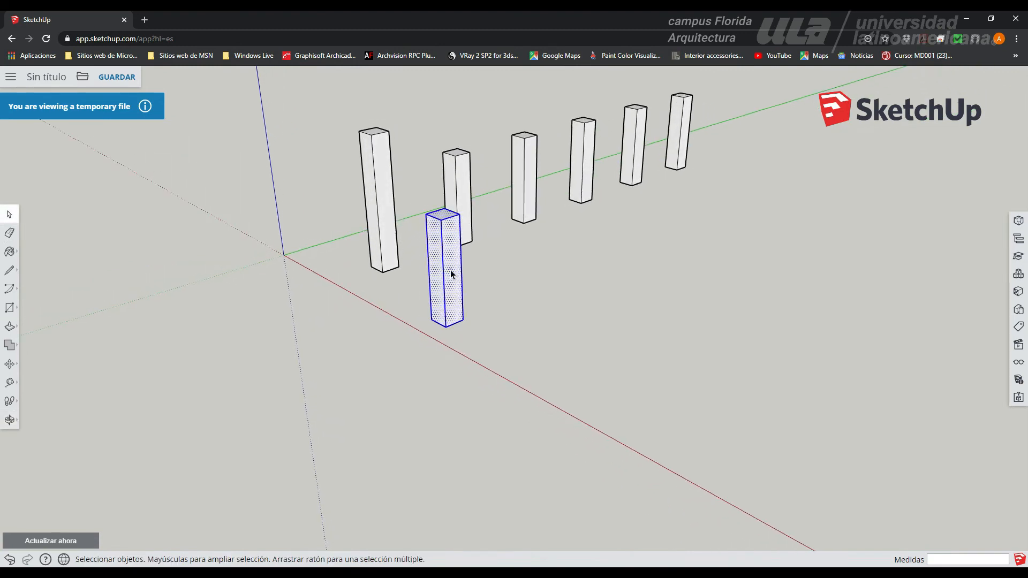
{"action": "right_click", "coordinate": [452, 276]}
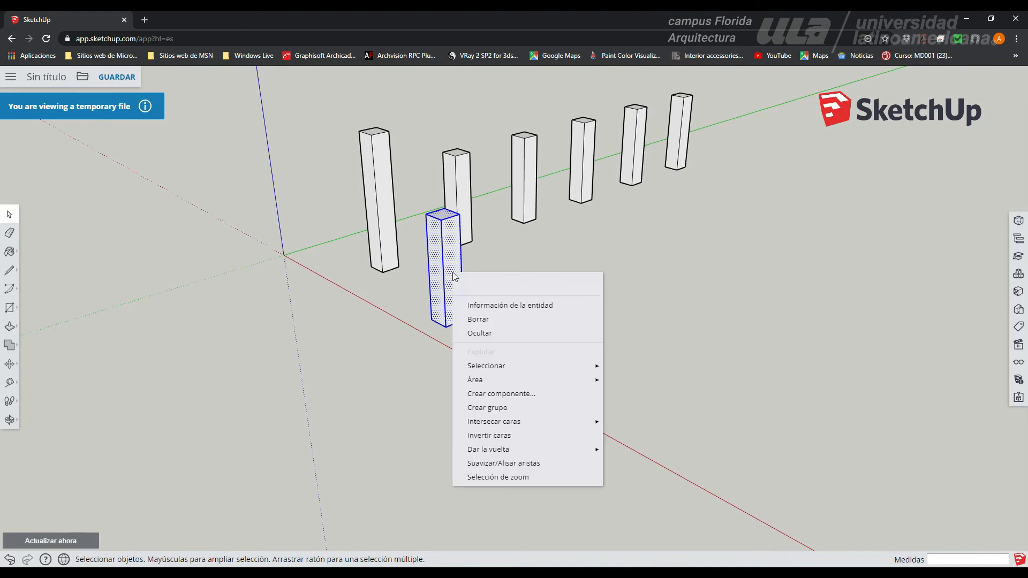
{"action": "left_click", "coordinate": [507, 394]}
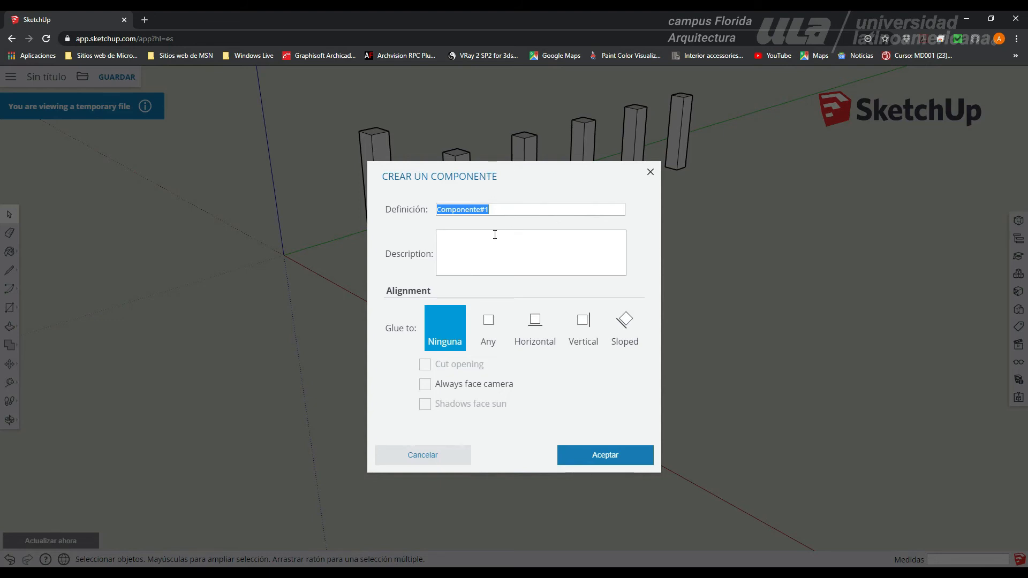
{"action": "type", "text": "columna"}
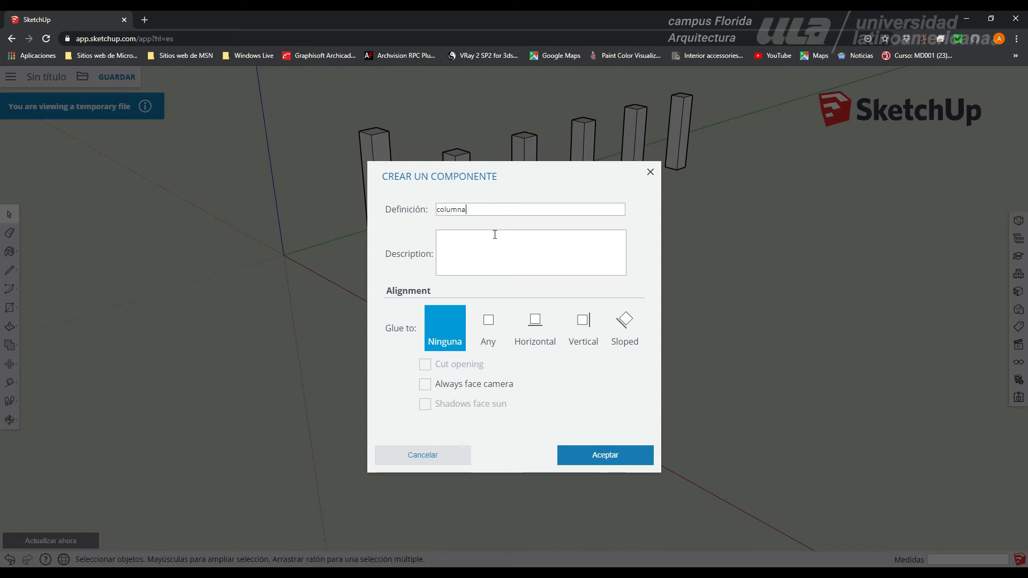
{"action": "left_click", "coordinate": [613, 455]}
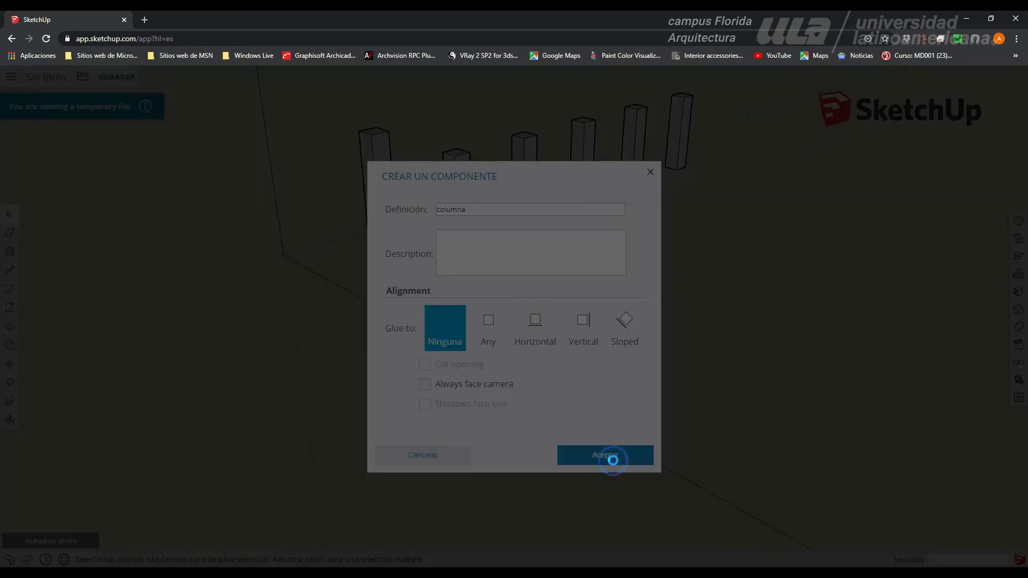
Copy the column component 5 m along the green axis with the Move tool, using its lower front corner as base point.
{"action": "left_click", "coordinate": [10, 364]}
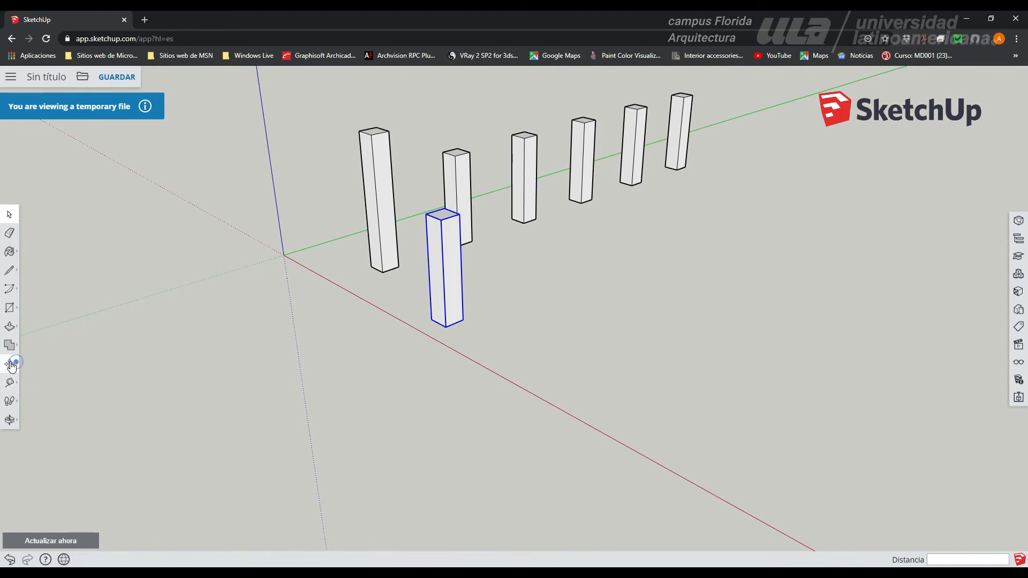
{"action": "left_click", "coordinate": [446, 325]}
{"action": "key", "text": "ctrl"}
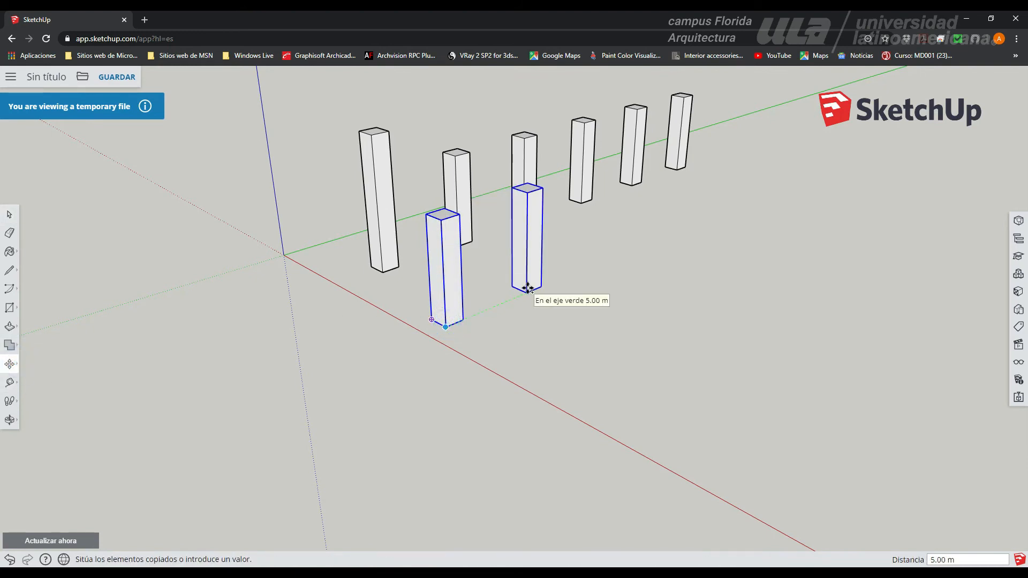
{"action": "left_click", "coordinate": [527, 289]}
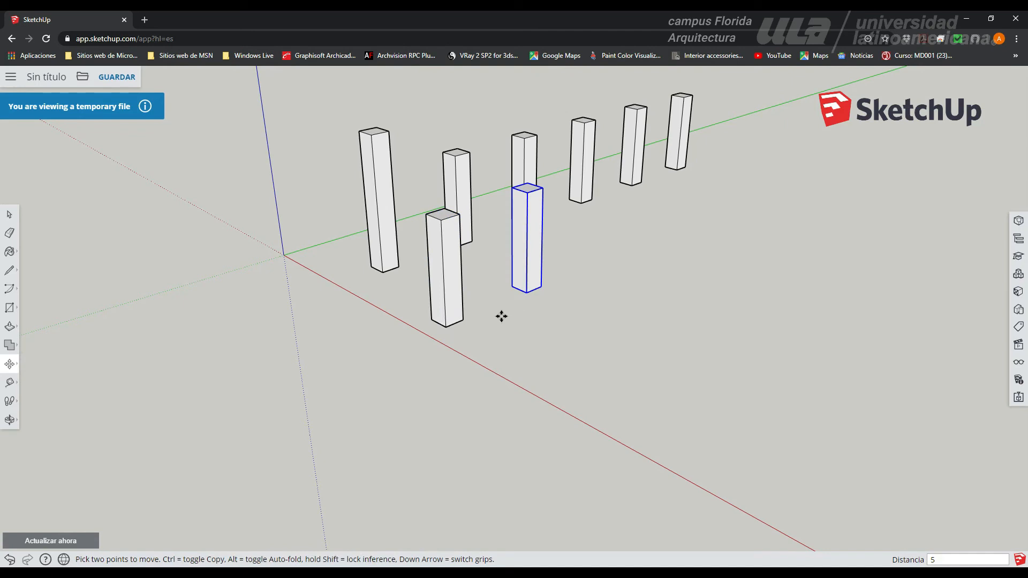
Add three more column component copies along the green axis, spacing each 5 m by matching base corners of existing columns.
{"action": "left_click", "coordinate": [463, 321]}
{"action": "key", "text": "ctrl"}
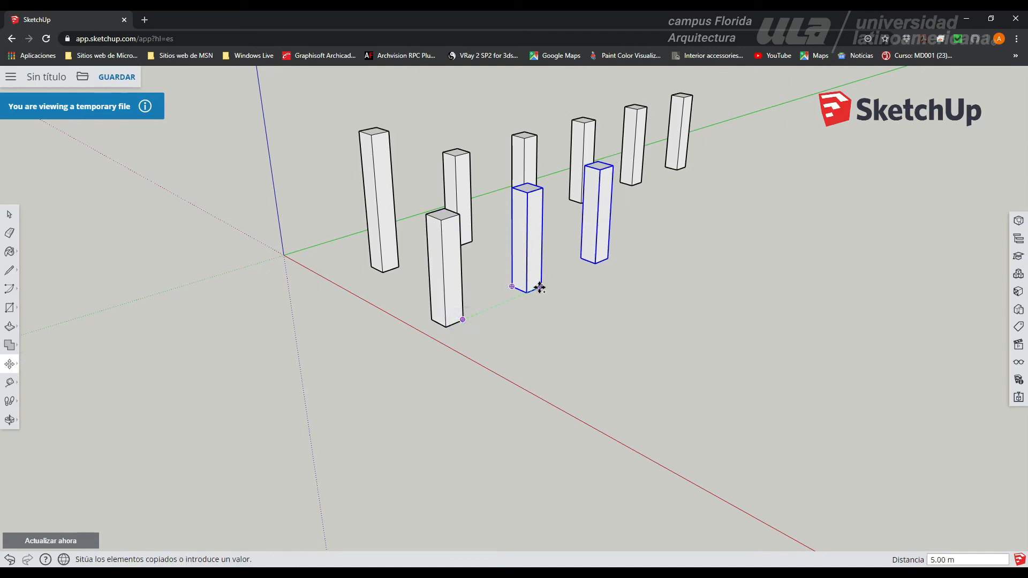
{"action": "left_click", "coordinate": [540, 288]}
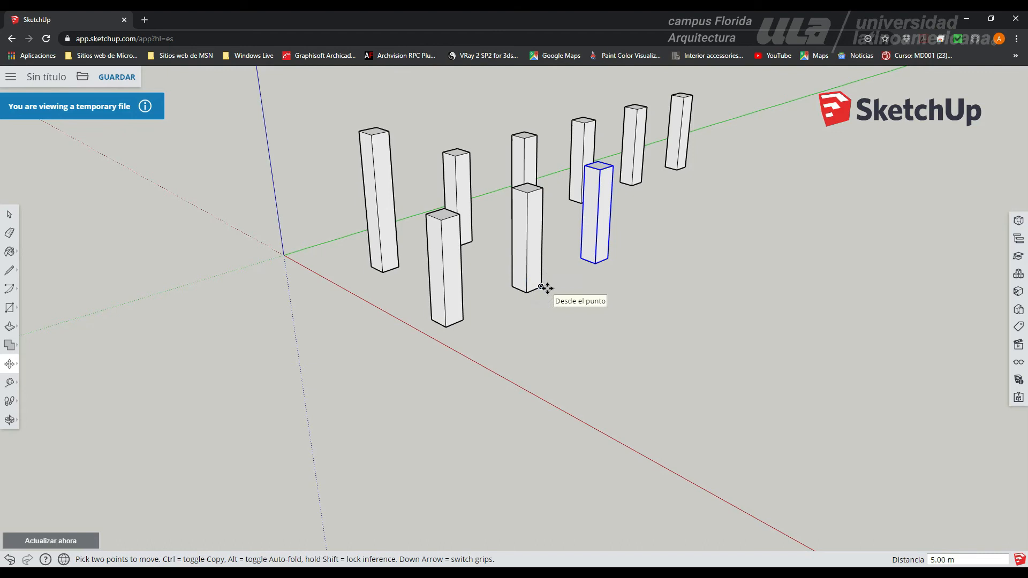
{"action": "left_click", "coordinate": [540, 286]}
{"action": "key", "text": "ctrl"}
{"action": "left_click", "coordinate": [609, 260]}
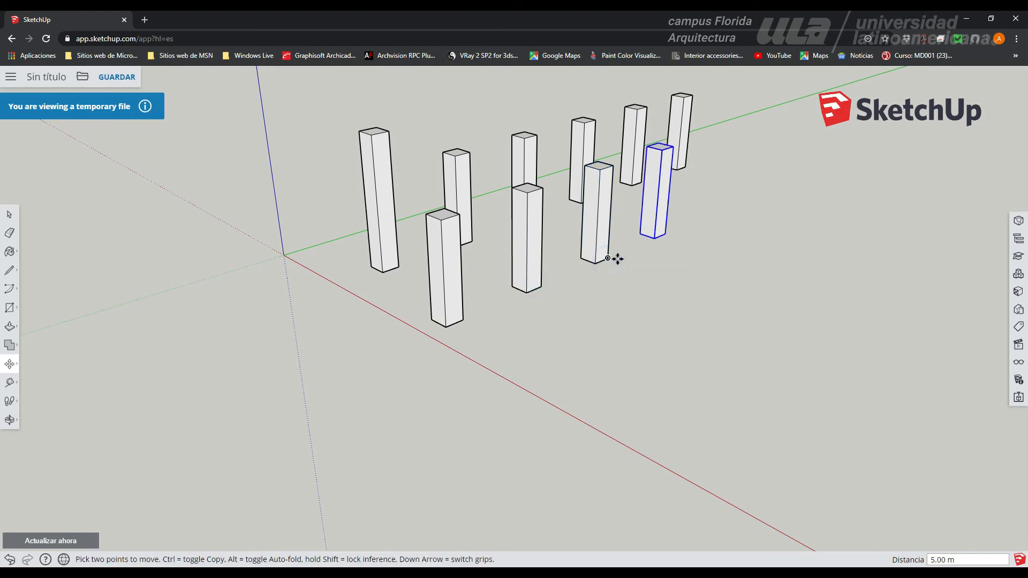
{"action": "left_click", "coordinate": [611, 259]}
{"action": "key", "text": "ctrl"}
{"action": "left_click", "coordinate": [666, 232]}
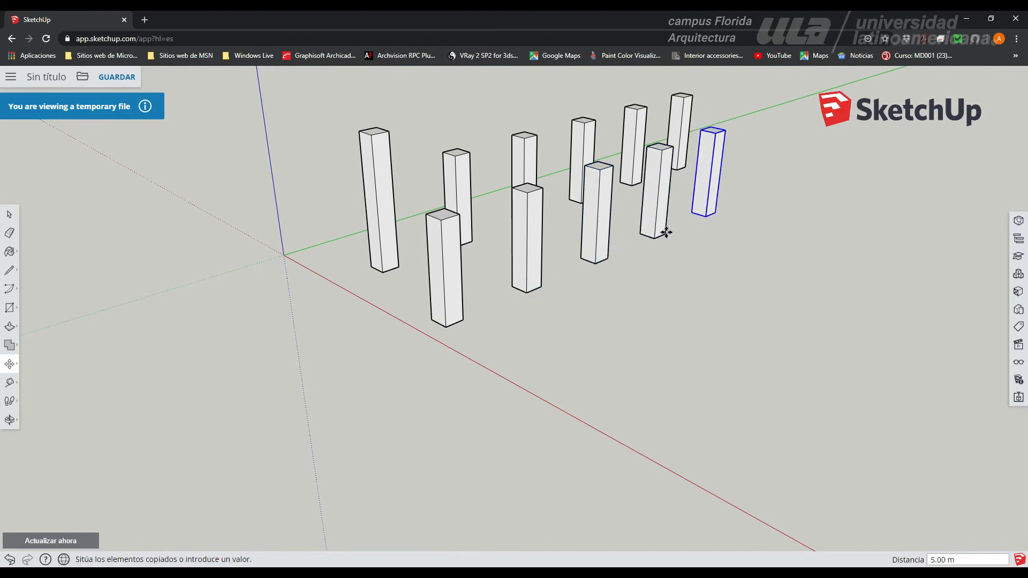
{"action": "scroll", "coordinate": [512, 333], "scroll_direction": "down", "scroll_amount": 3}
{"action": "middle_click_drag", "start_coordinate": [504, 349], "coordinate": [294, 355]}
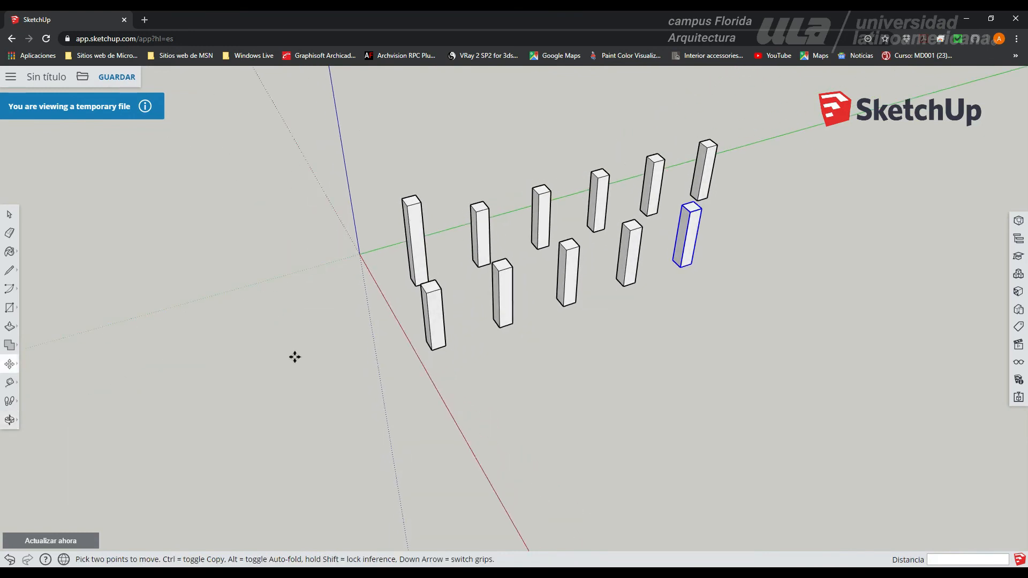
{"action": "left_click", "coordinate": [10, 368]}
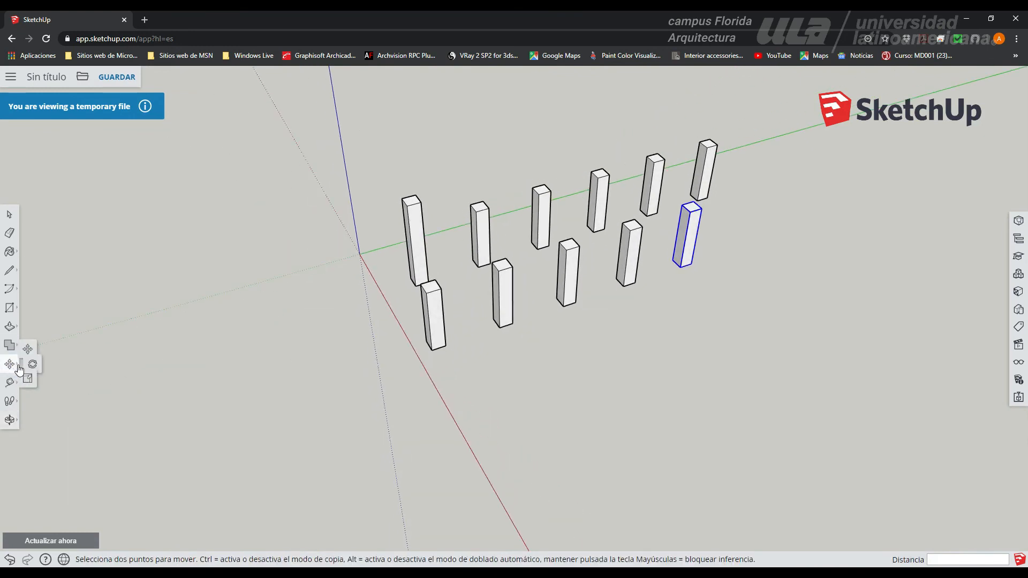
{"action": "left_click", "coordinate": [44, 367]}
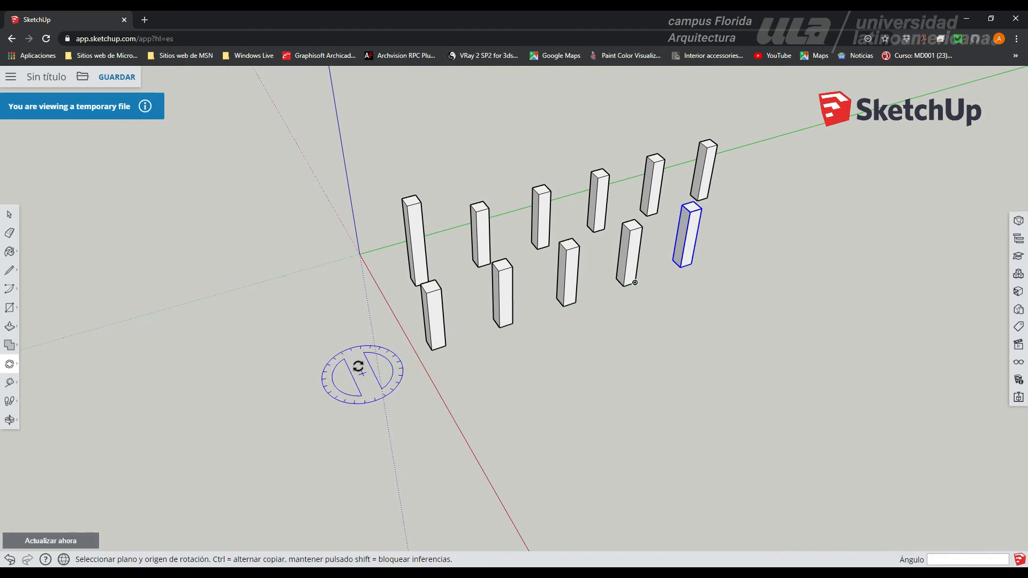
{"action": "left_click", "coordinate": [9, 214]}
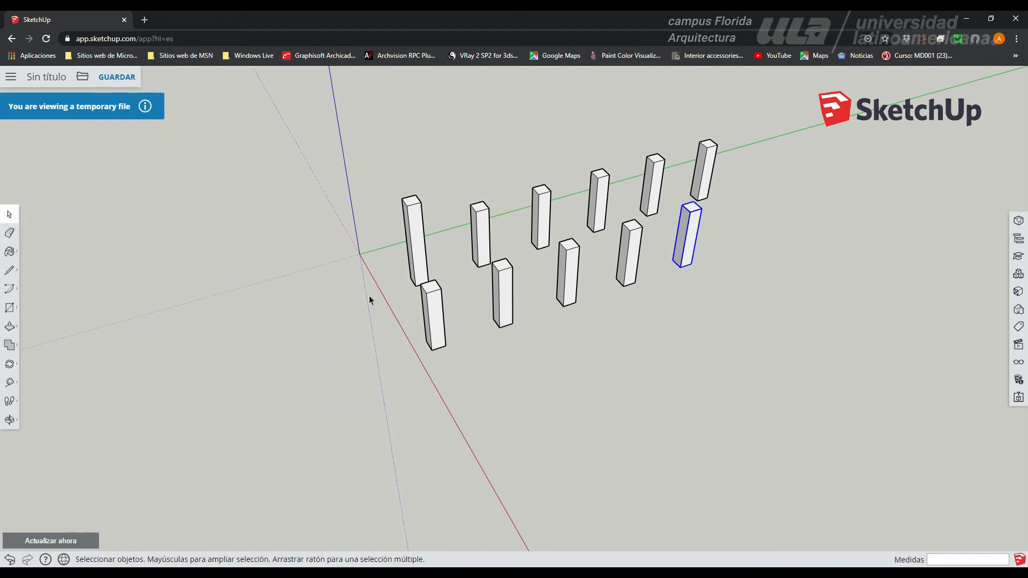
Open the first column component for editing, raise its top face 2 m with Push/Pull, and close the component.
{"action": "middle_click_drag", "start_coordinate": [387, 339], "coordinate": [461, 230]}
{"action": "scroll", "coordinate": [461, 229], "scroll_direction": "up", "scroll_amount": 3}
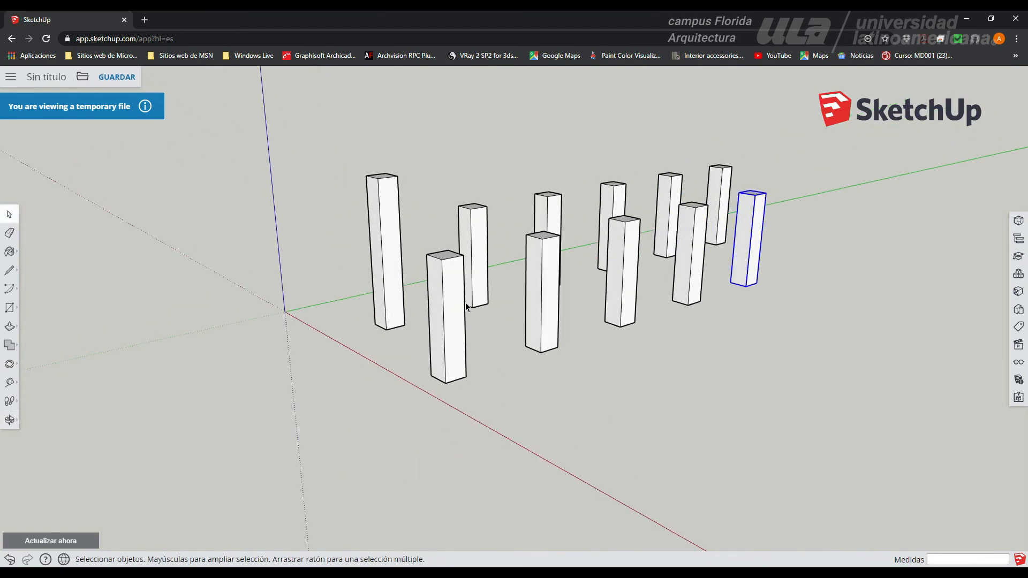
{"action": "scroll", "coordinate": [464, 303], "scroll_direction": "up", "scroll_amount": 3}
{"action": "scroll", "coordinate": [428, 356], "scroll_direction": "down", "scroll_amount": 3}
{"action": "left_click", "coordinate": [489, 375]}
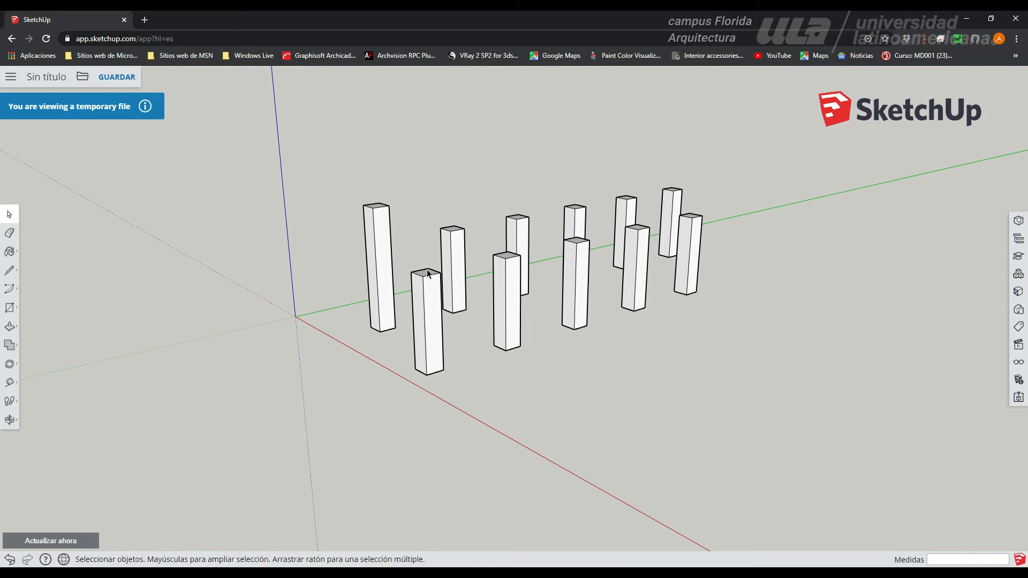
{"action": "double_click", "coordinate": [430, 329]}
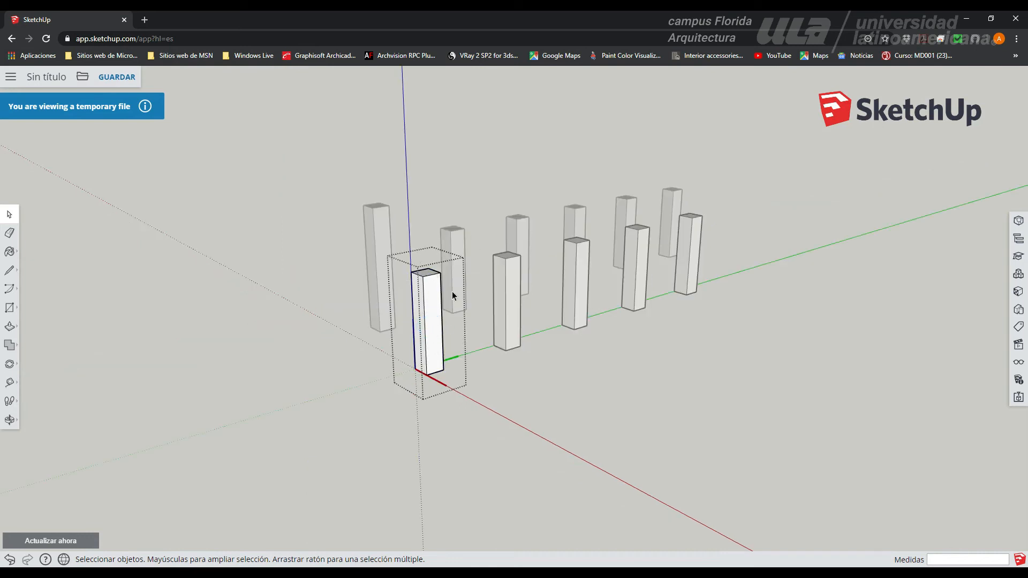
{"action": "scroll", "coordinate": [442, 261], "scroll_direction": "up", "scroll_amount": 3}
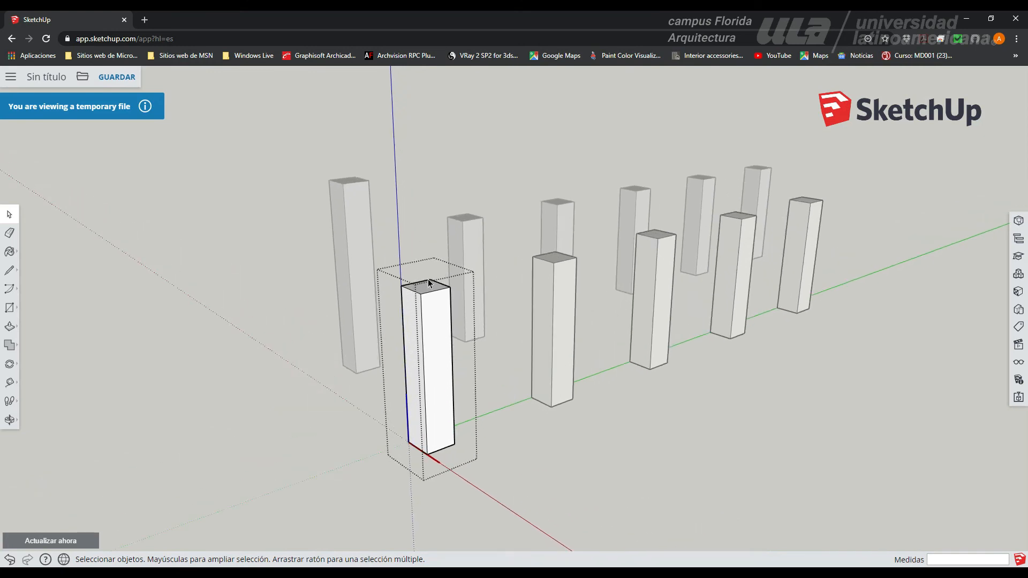
{"action": "left_click", "coordinate": [11, 327]}
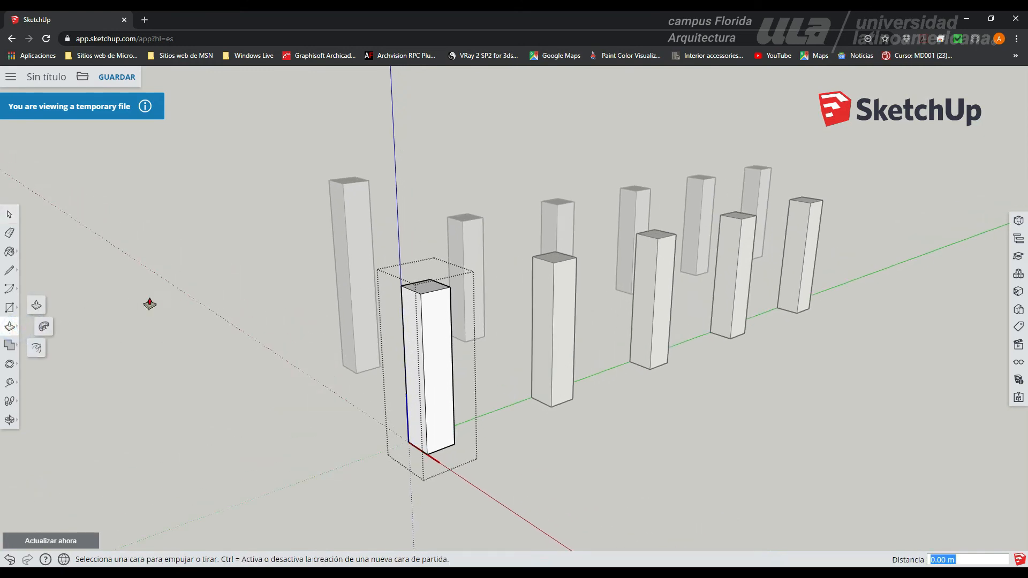
{"action": "left_click", "coordinate": [412, 292]}
{"action": "type", "text": "2"}
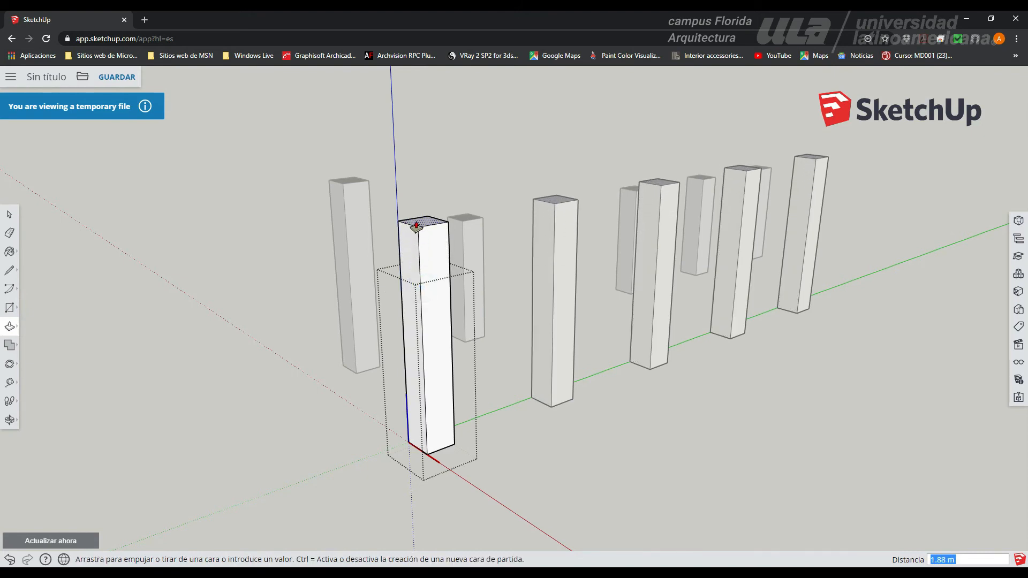
{"action": "type", "text": "2"}
{"action": "key", "text": "Return"}
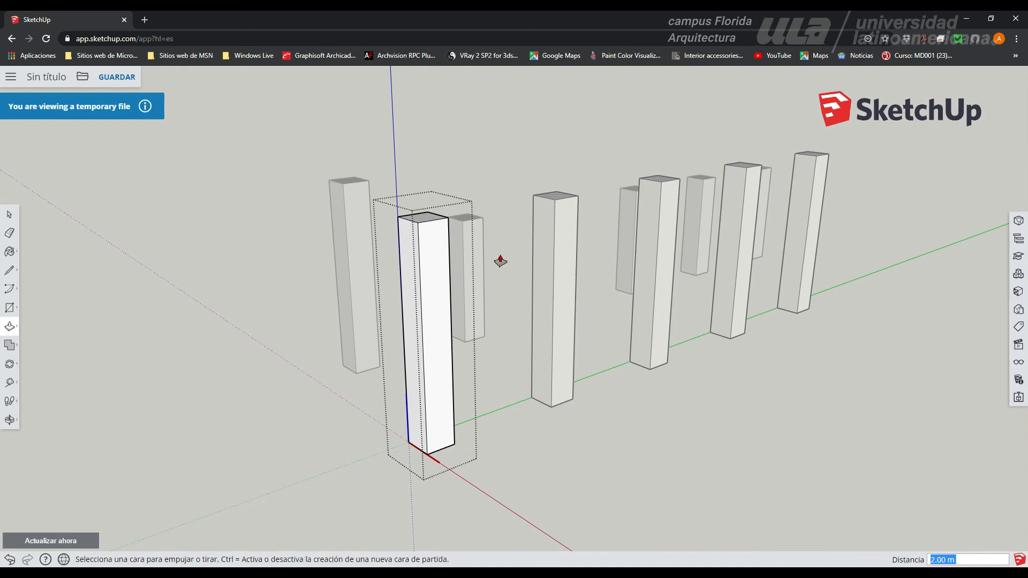
{"action": "left_click", "coordinate": [9, 214]}
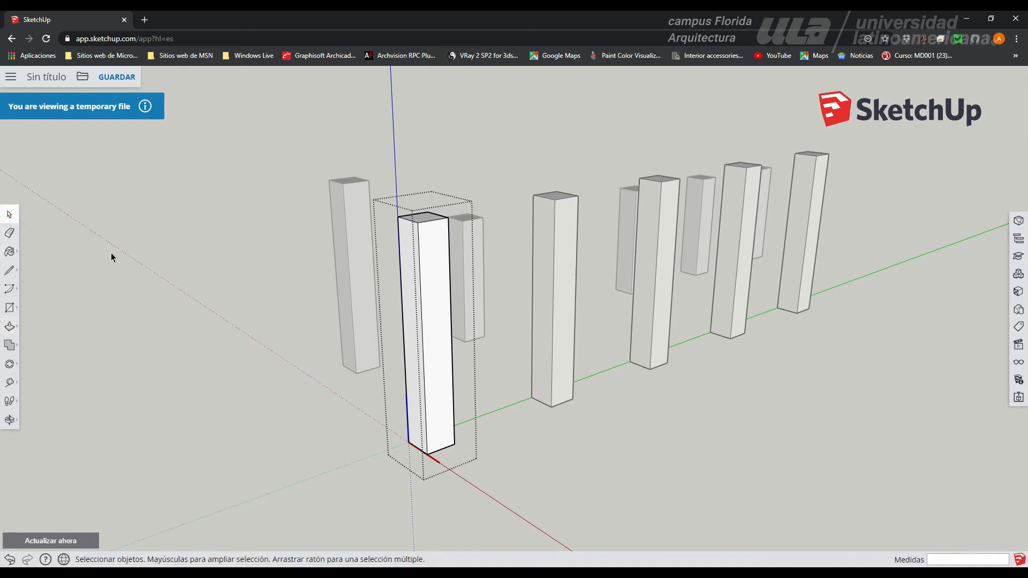
{"action": "left_click", "coordinate": [127, 269]}
Open the second column group, pull its side face outward toward the green axis with Push/Pull, and close the group.
{"action": "middle_click_drag", "start_coordinate": [318, 340], "coordinate": [780, 424]}
{"action": "left_click", "coordinate": [512, 268]}
{"action": "double_click", "coordinate": [512, 269]}
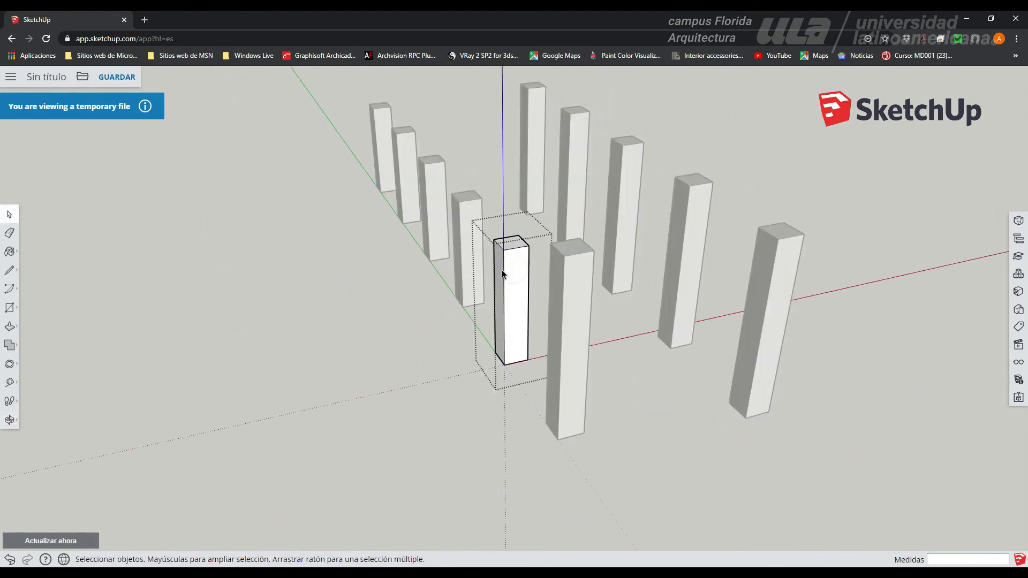
{"action": "left_click", "coordinate": [9, 326]}
{"action": "left_click_drag", "start_coordinate": [497, 302], "coordinate": [442, 318]}
{"action": "left_click", "coordinate": [10, 214]}
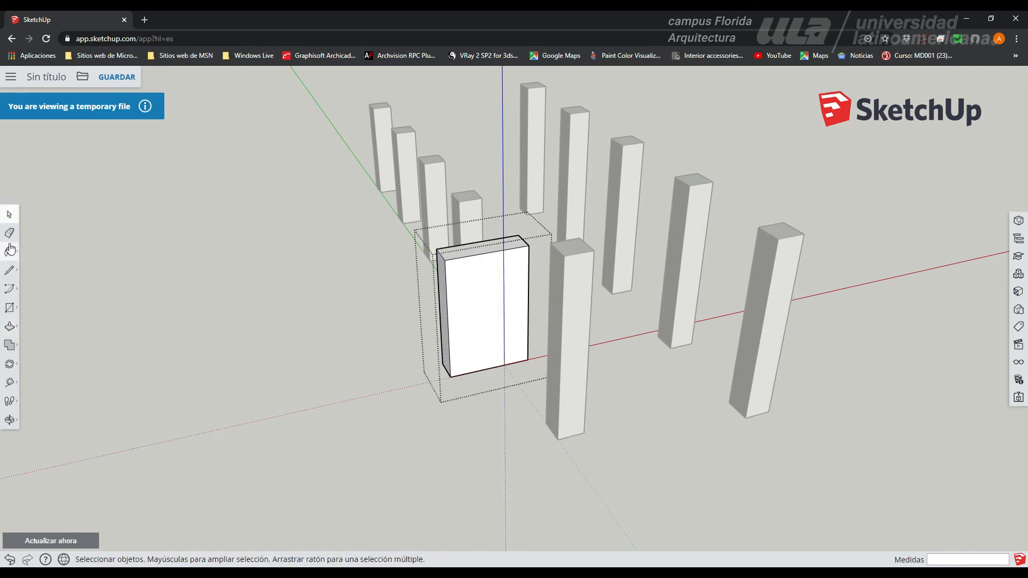
{"action": "left_click", "coordinate": [151, 275]}
Open the fourth column group, push its top face down about 1.14 m, and close the group.
{"action": "middle_click_drag", "start_coordinate": [151, 275], "coordinate": [479, 258]}
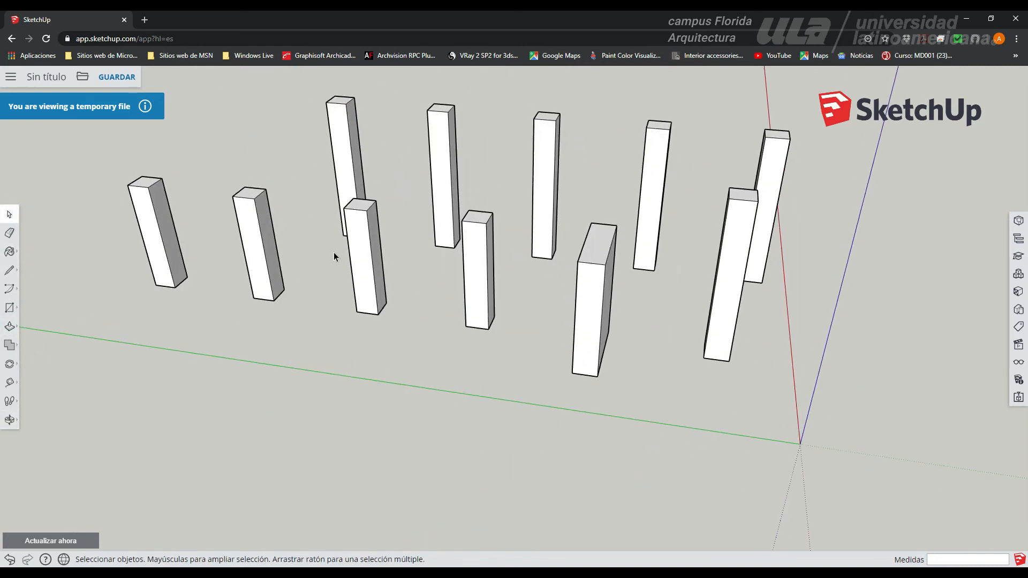
{"action": "double_click", "coordinate": [361, 246]}
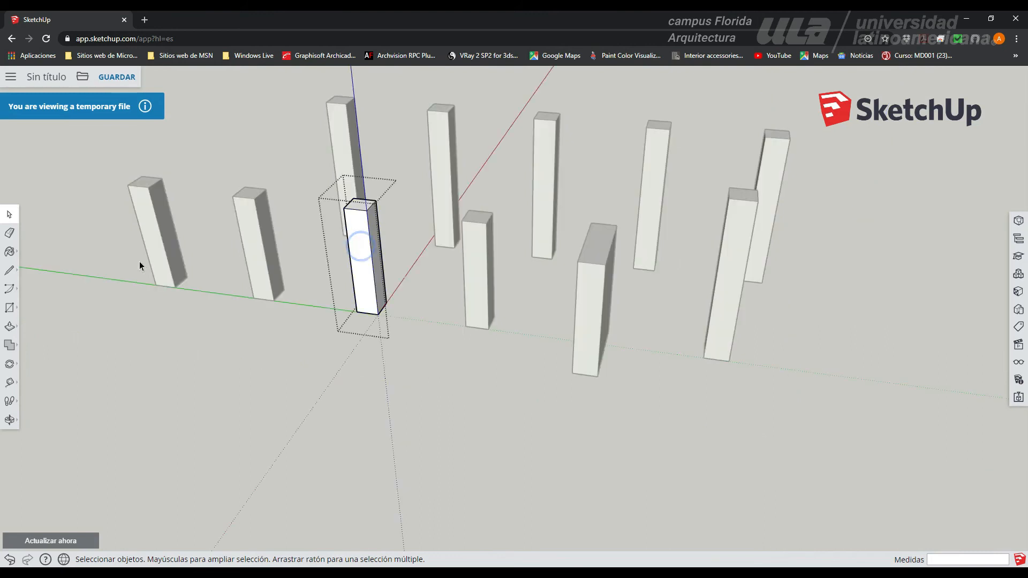
{"action": "left_click", "coordinate": [10, 326]}
{"action": "left_click_drag", "start_coordinate": [357, 210], "coordinate": [82, 237]}
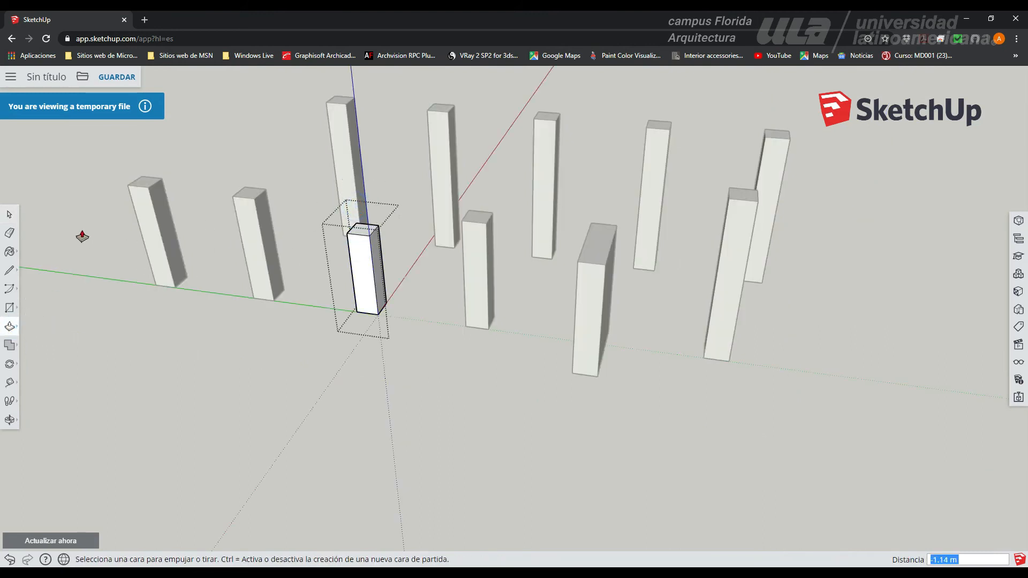
{"action": "left_click", "coordinate": [9, 215]}
{"action": "left_click", "coordinate": [150, 345]}
Open the first column component and pull its outer side face outward along the red axis to widen the column.
{"action": "middle_click_drag", "start_coordinate": [151, 345], "coordinate": [493, 333]}
{"action": "triple_click", "coordinate": [654, 335]}
{"action": "left_click", "coordinate": [483, 328]}
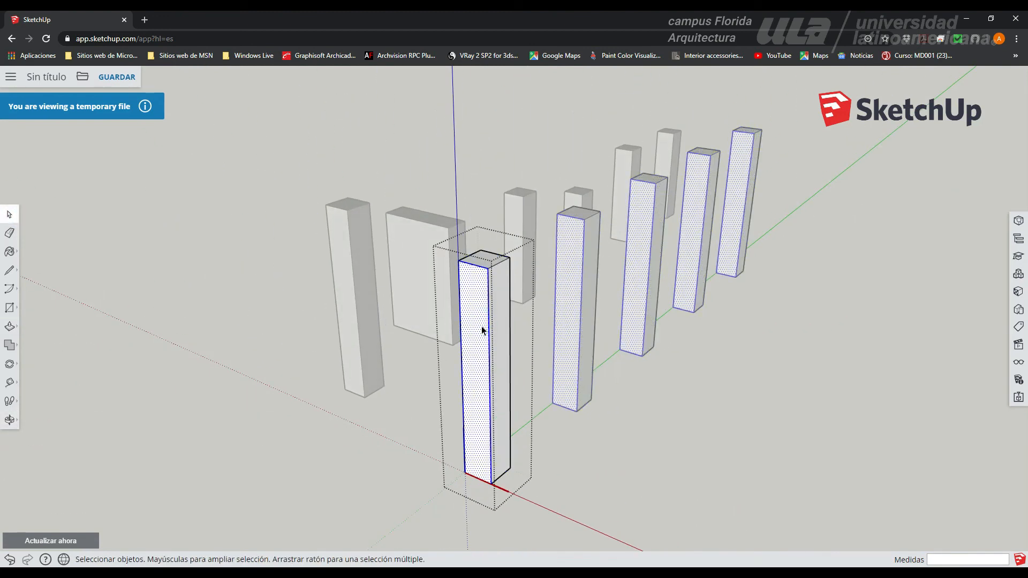
{"action": "left_click", "coordinate": [493, 348]}
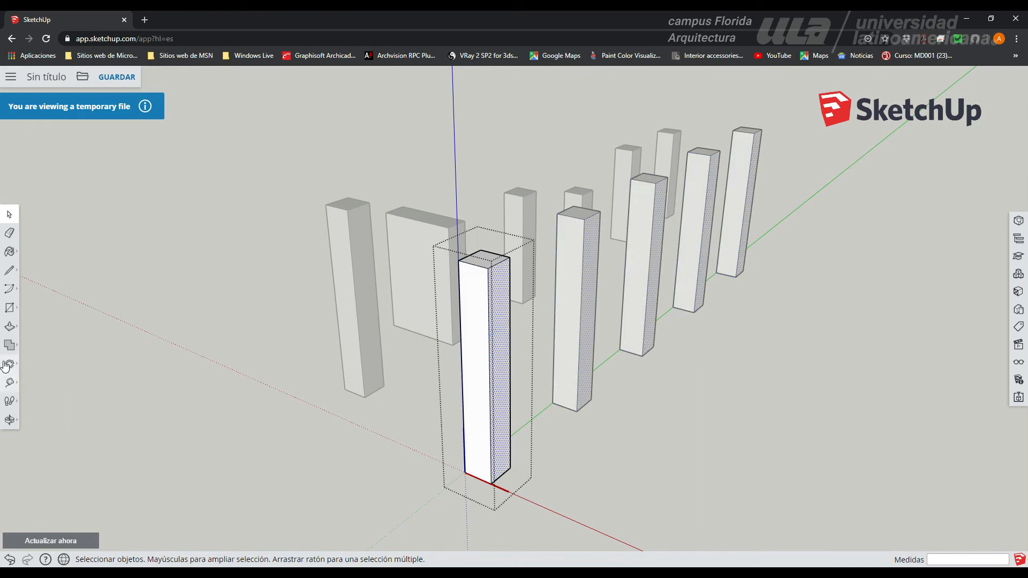
{"action": "left_click", "coordinate": [10, 326]}
{"action": "left_click", "coordinate": [499, 468]}
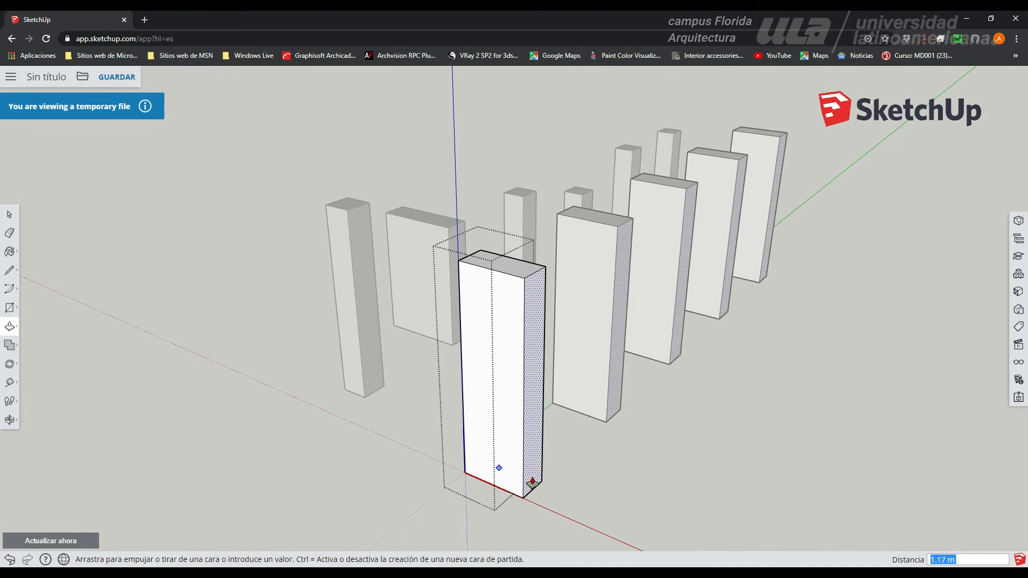
{"action": "left_click", "coordinate": [533, 481]}
{"action": "left_click", "coordinate": [507, 274]}
{"action": "left_click", "coordinate": [505, 316]}
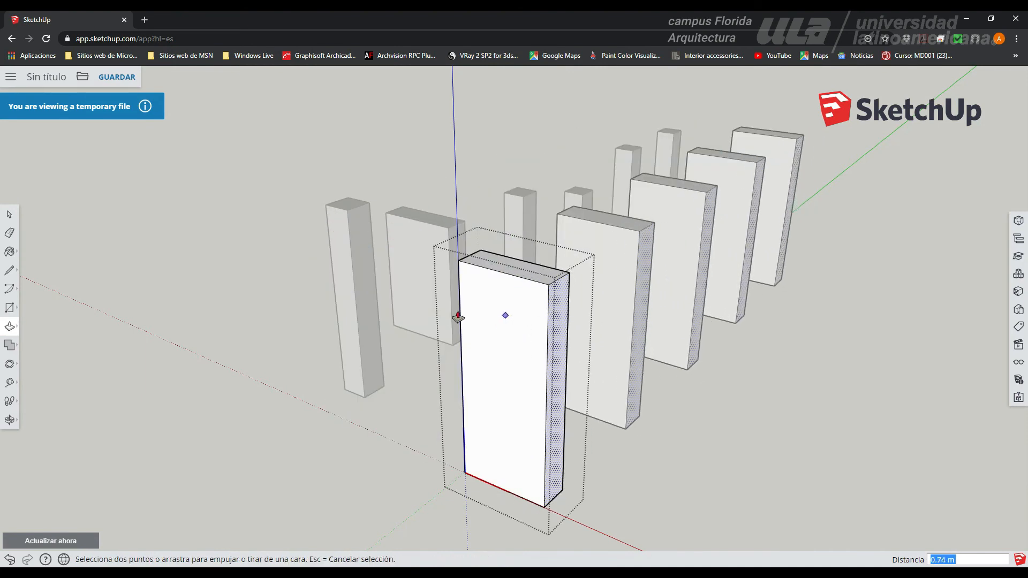
Raise the top face of the open column component with Push/Pull and push its outer side face back inward.
{"action": "left_click", "coordinate": [497, 269]}
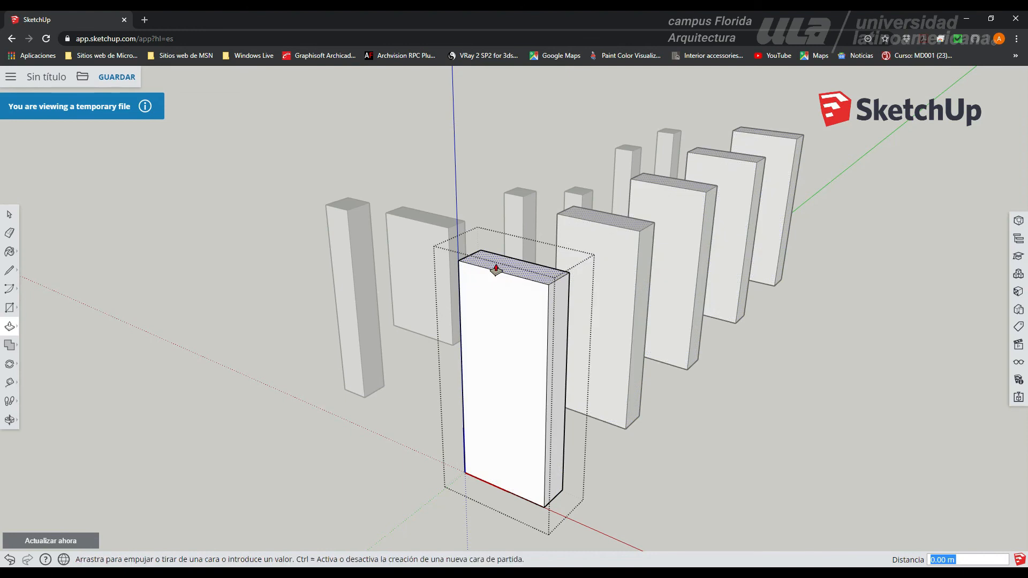
{"action": "left_click", "coordinate": [493, 205]}
{"action": "left_click", "coordinate": [557, 259]}
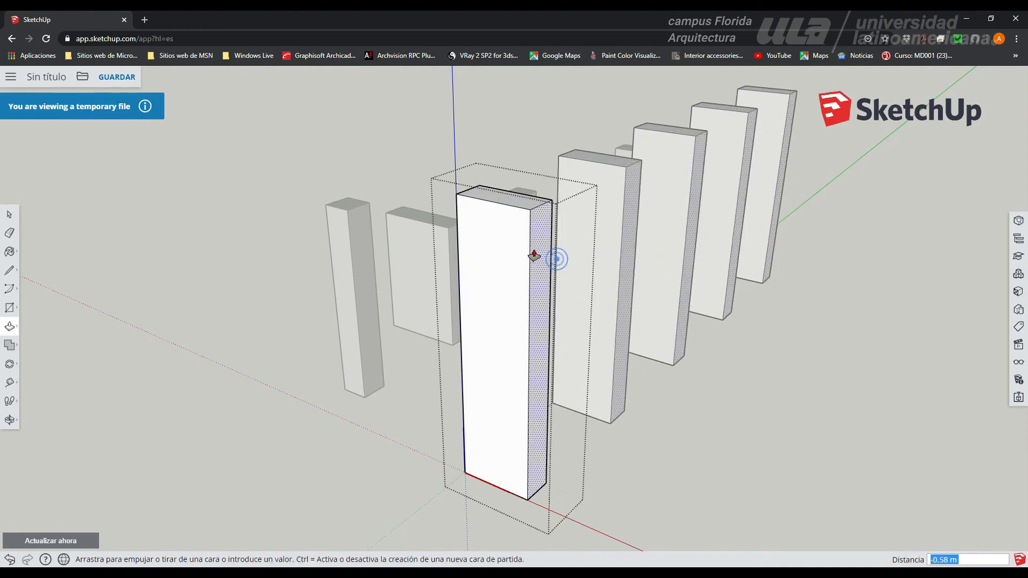
{"action": "left_click", "coordinate": [509, 257]}
{"action": "left_click", "coordinate": [13, 215]}
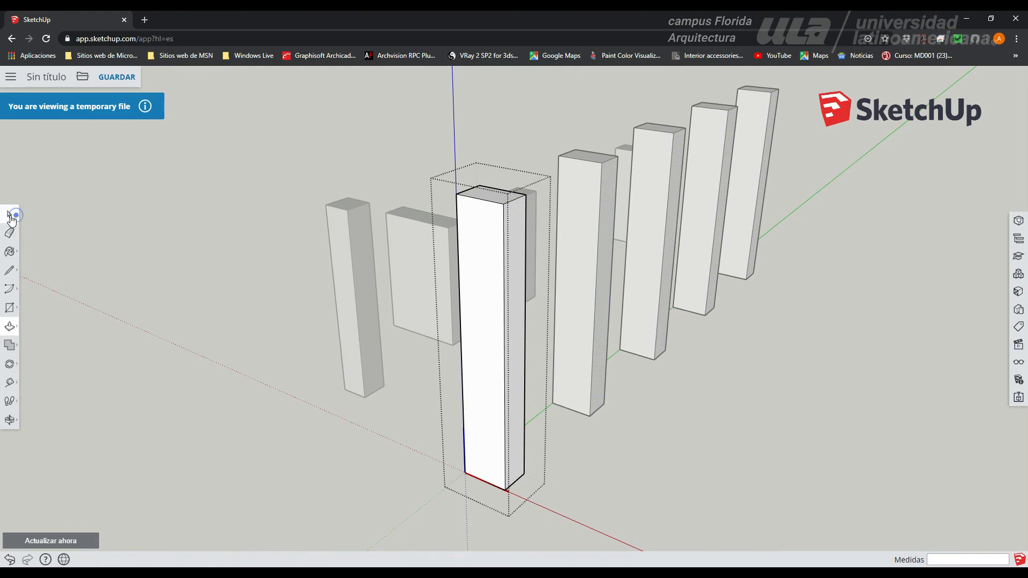
Move the component's outer bottom edge about 1.01 m inward along the red axis to taper the column, and close the component.
{"action": "left_click", "coordinate": [517, 482]}
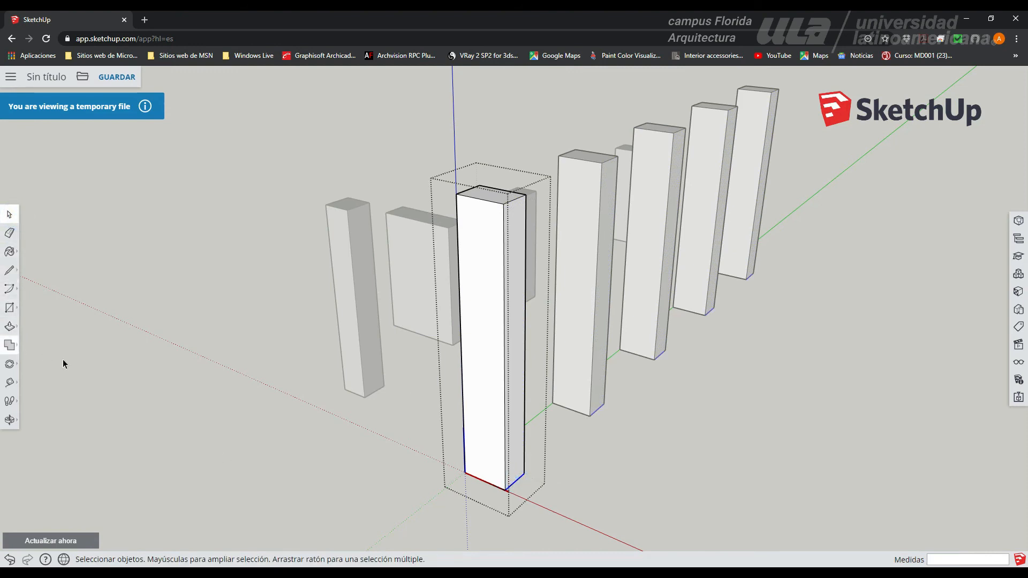
{"action": "left_click", "coordinate": [10, 364]}
{"action": "left_click", "coordinate": [36, 343]}
{"action": "left_click", "coordinate": [504, 486]}
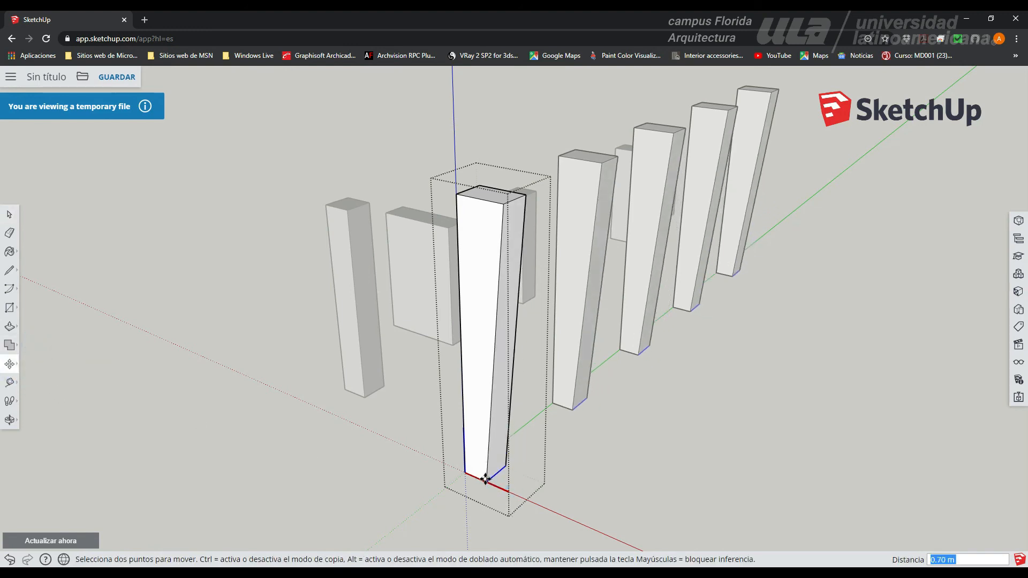
{"action": "left_click", "coordinate": [479, 477]}
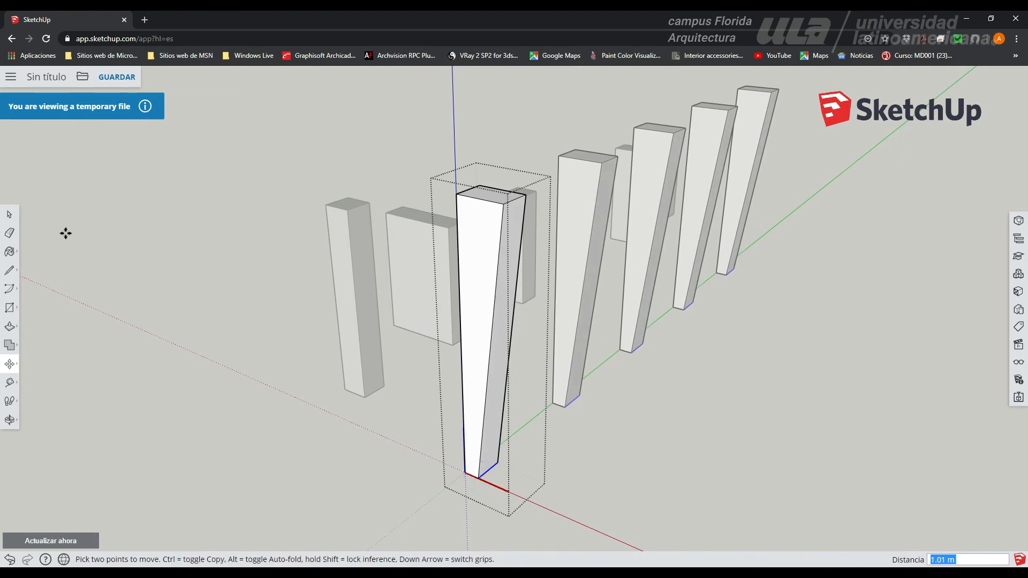
{"action": "left_click", "coordinate": [10, 214]}
{"action": "left_click", "coordinate": [294, 377]}
Open the shortened fourth column group, move its front top edge outward and downward to slant the solid, and close the group.
{"action": "middle_click_drag", "start_coordinate": [466, 472], "coordinate": [414, 335]}
{"action": "double_click", "coordinate": [353, 274]}
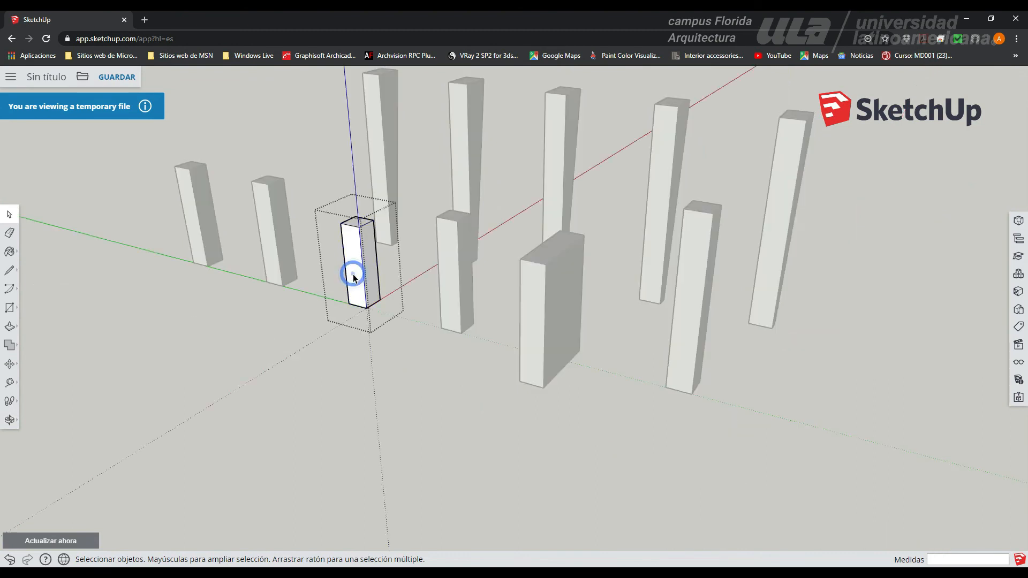
{"action": "scroll", "coordinate": [317, 205], "scroll_direction": "up", "scroll_amount": 5}
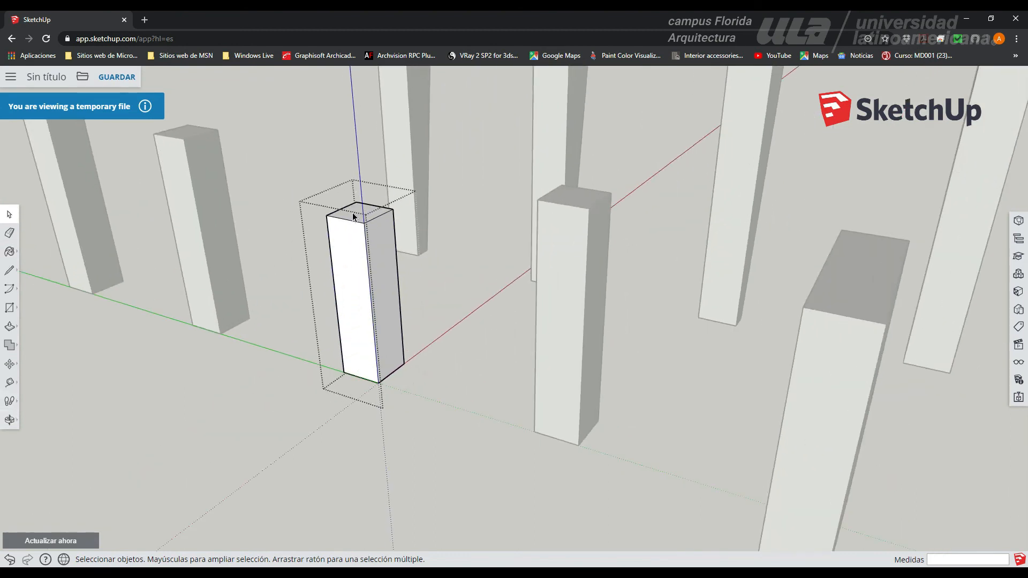
{"action": "left_click", "coordinate": [346, 226]}
{"action": "left_click", "coordinate": [10, 364]}
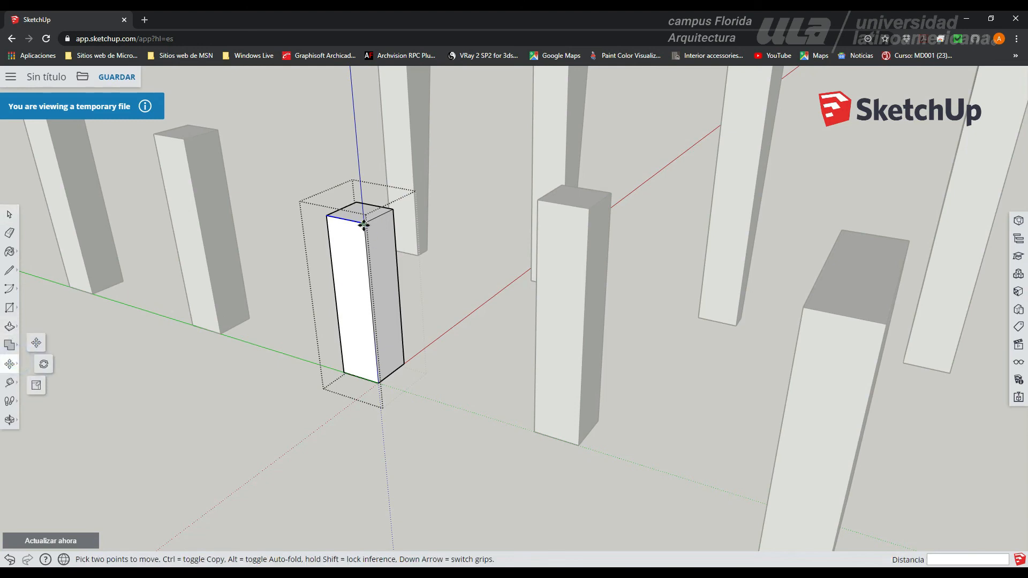
{"action": "left_click", "coordinate": [355, 221]}
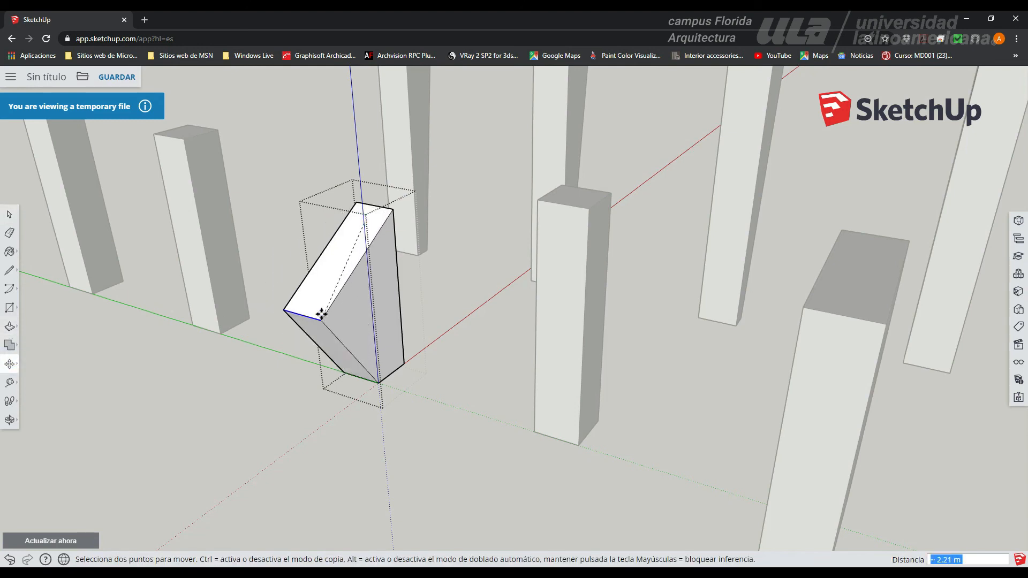
{"action": "left_click", "coordinate": [297, 305]}
{"action": "middle_click_drag", "start_coordinate": [285, 323], "coordinate": [337, 328]}
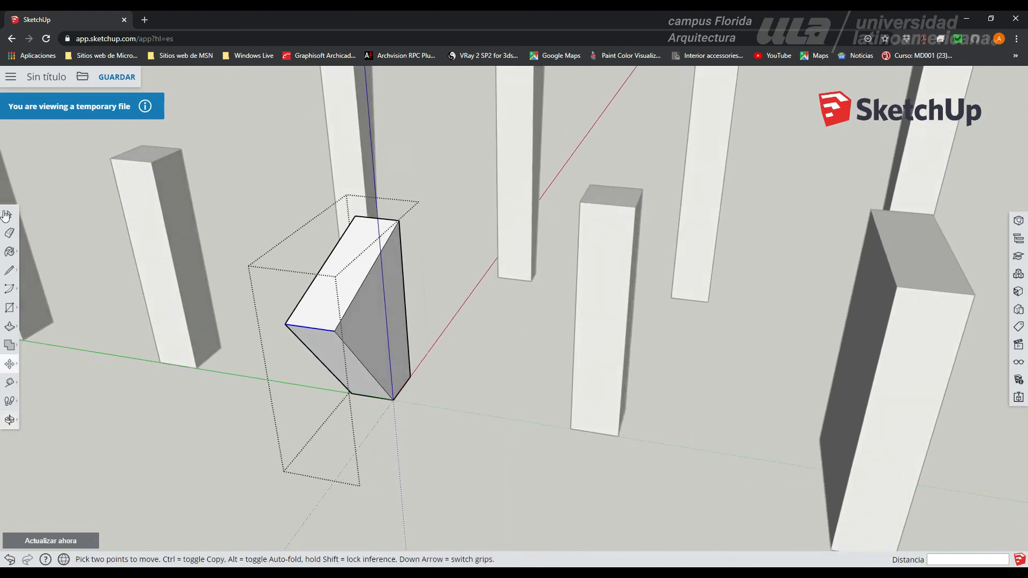
{"action": "left_click", "coordinate": [8, 216]}
{"action": "left_click", "coordinate": [133, 419]}
{"action": "scroll", "coordinate": [237, 349], "scroll_direction": "down", "scroll_amount": 5}
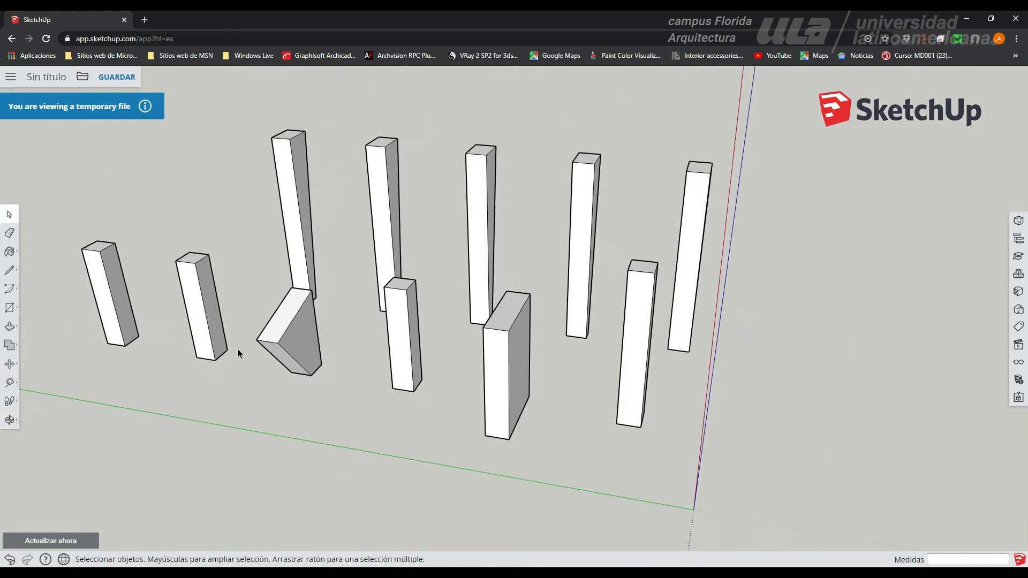
{"action": "middle_click_drag", "start_coordinate": [458, 316], "coordinate": [109, 270]}
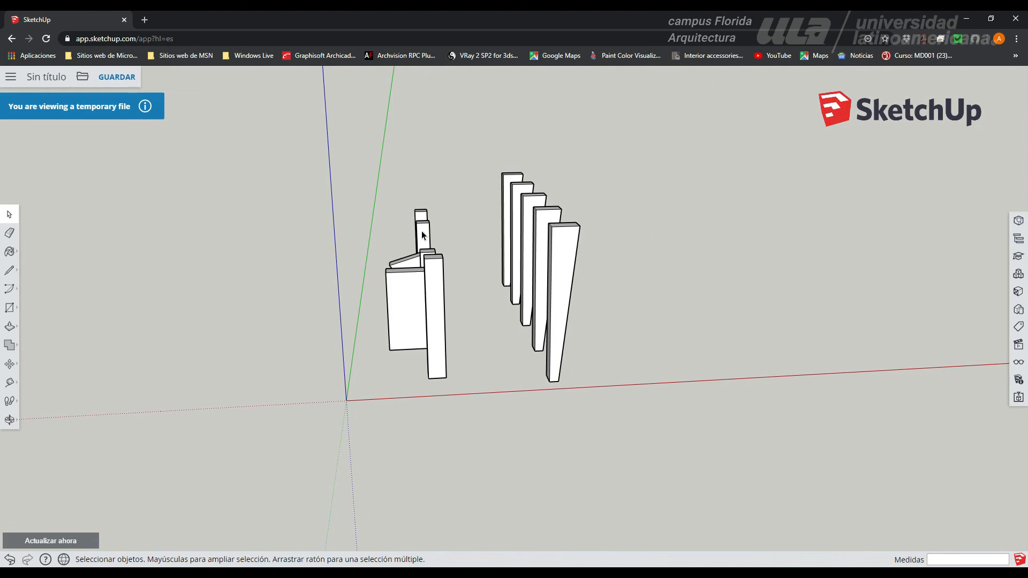
{"action": "middle_click_drag", "start_coordinate": [452, 319], "coordinate": [437, 204]}
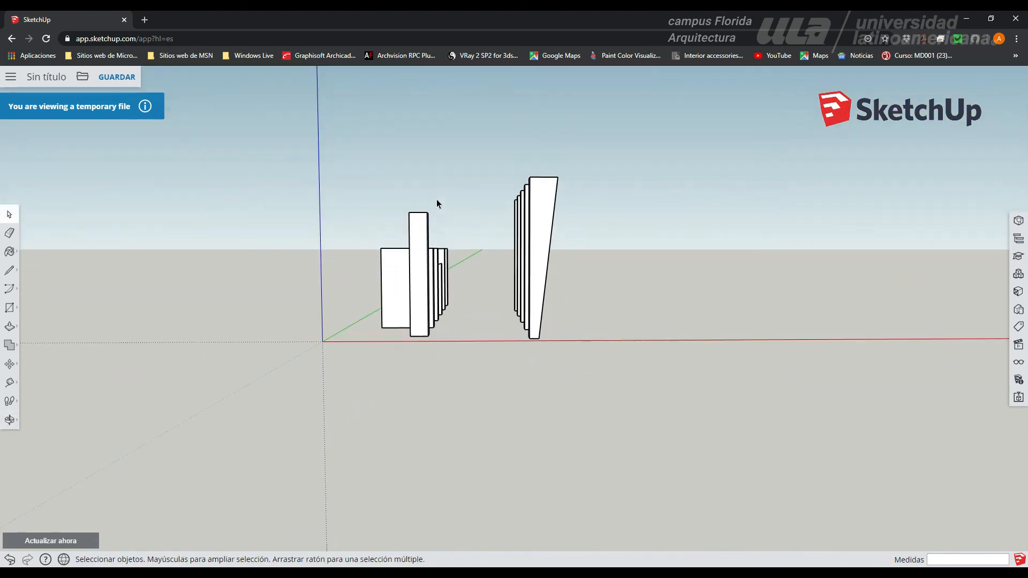